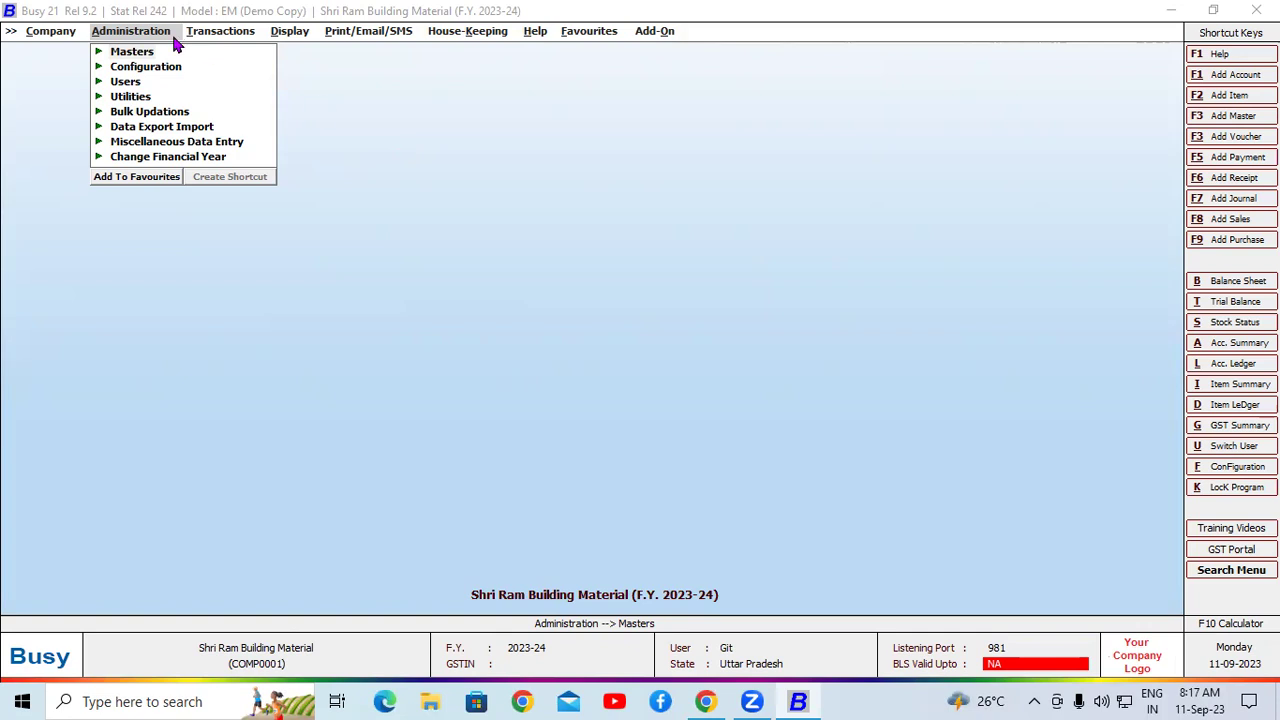
- Enable Serial No.-wise Details in the Inventory features and options
click(180, 67)
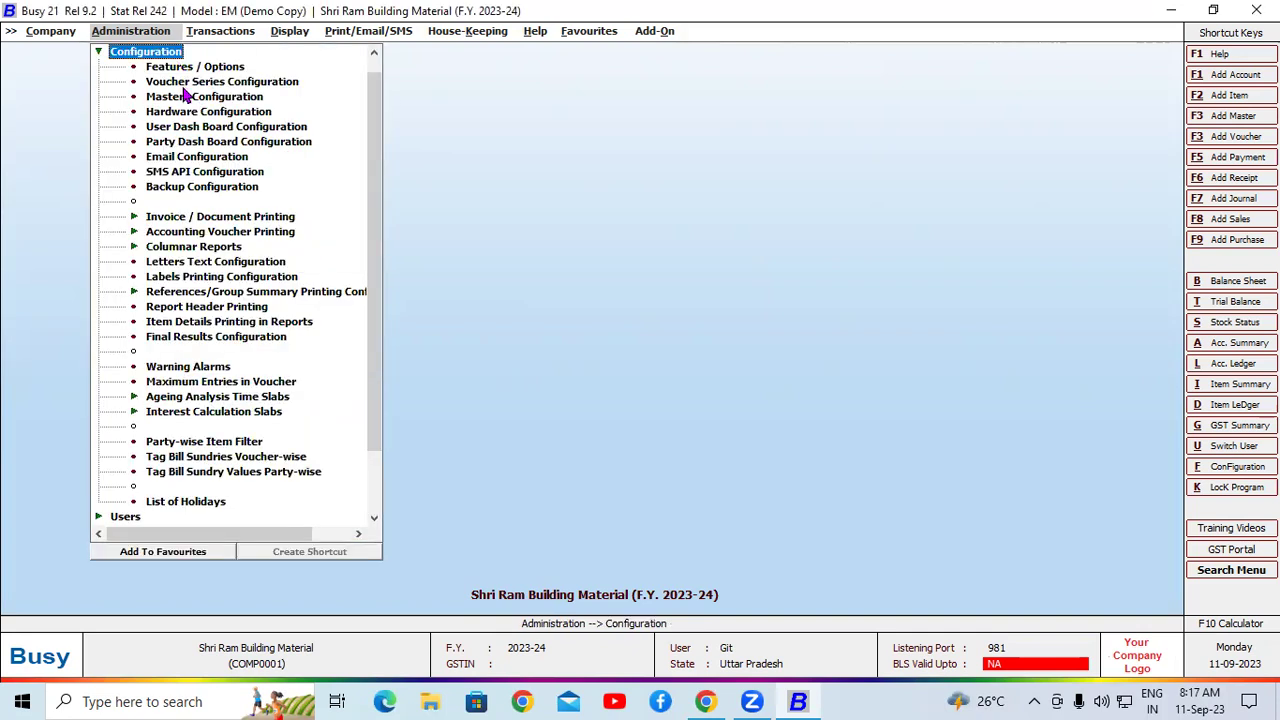
click(182, 68)
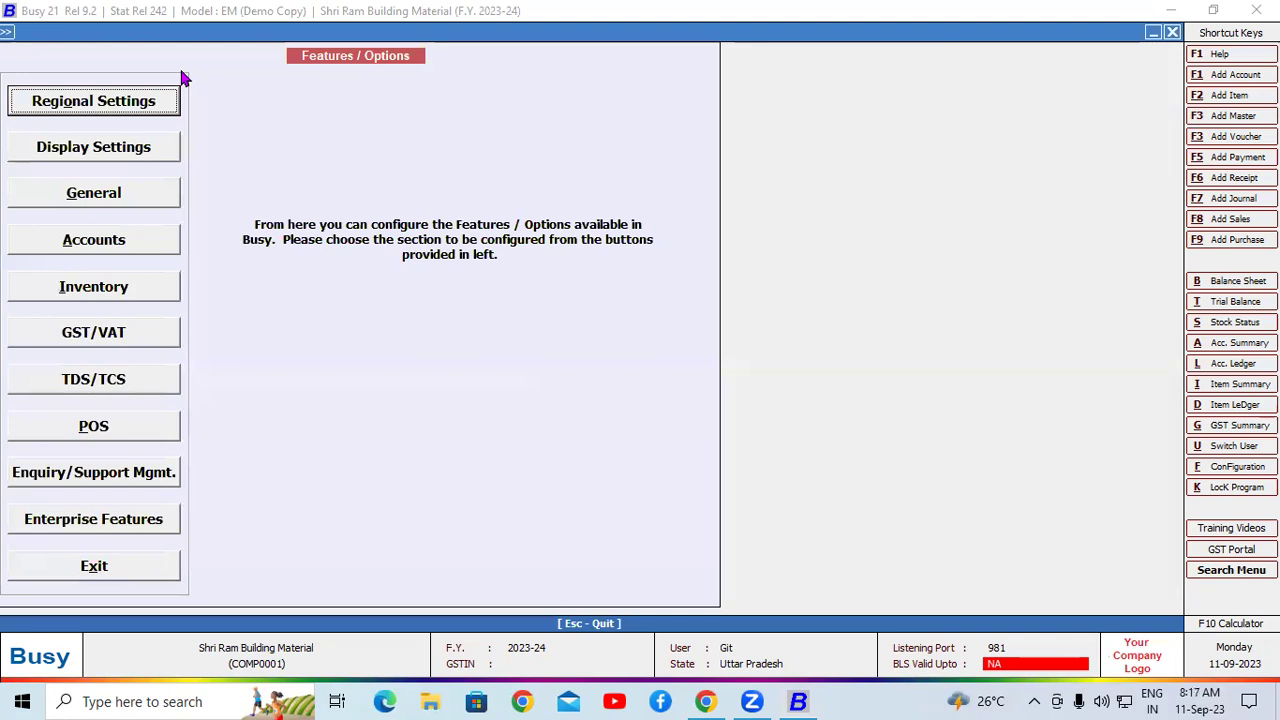
click(125, 288)
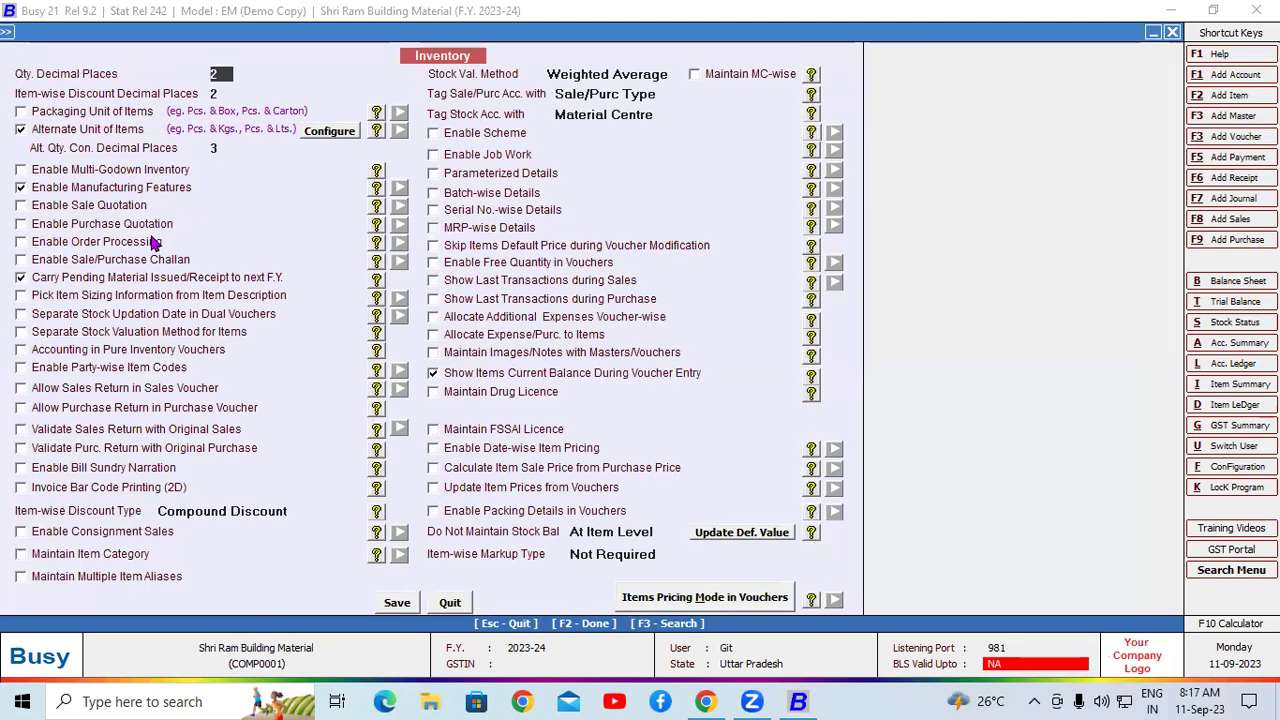
click(433, 210)
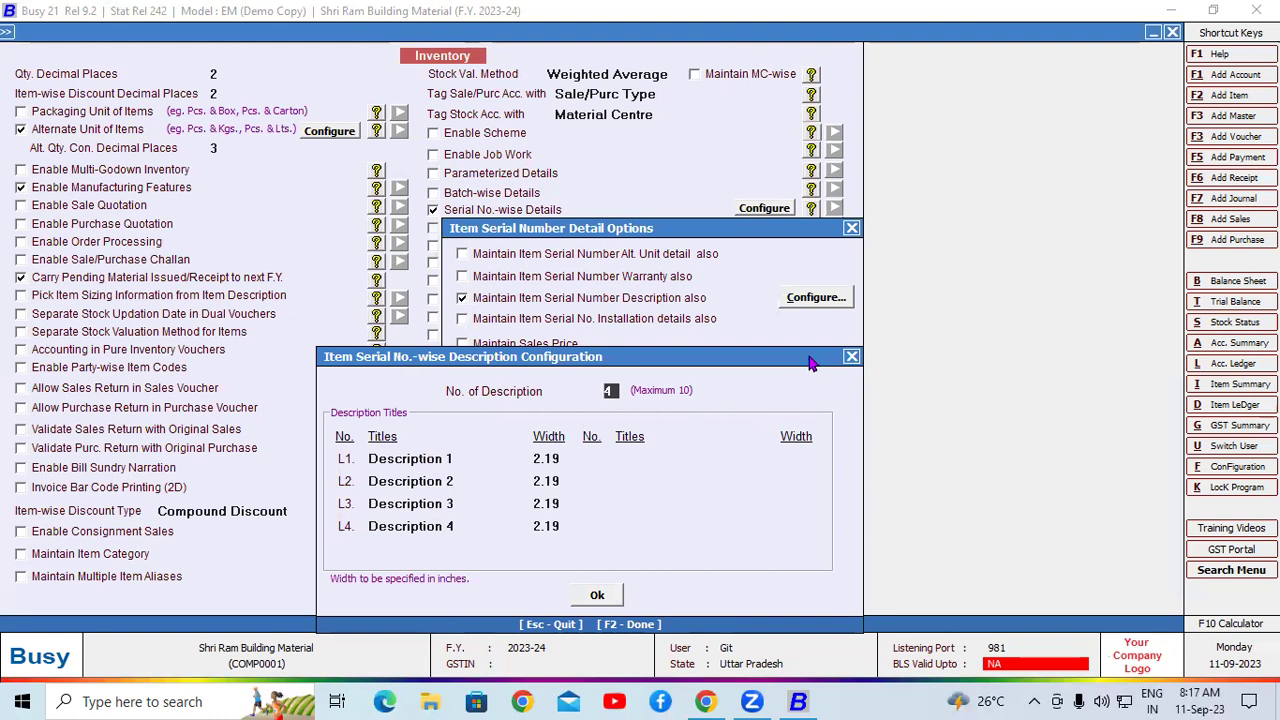
- Switch serial-number details from Description to Warranty and save the inventory options
click(851, 357)
click(464, 299)
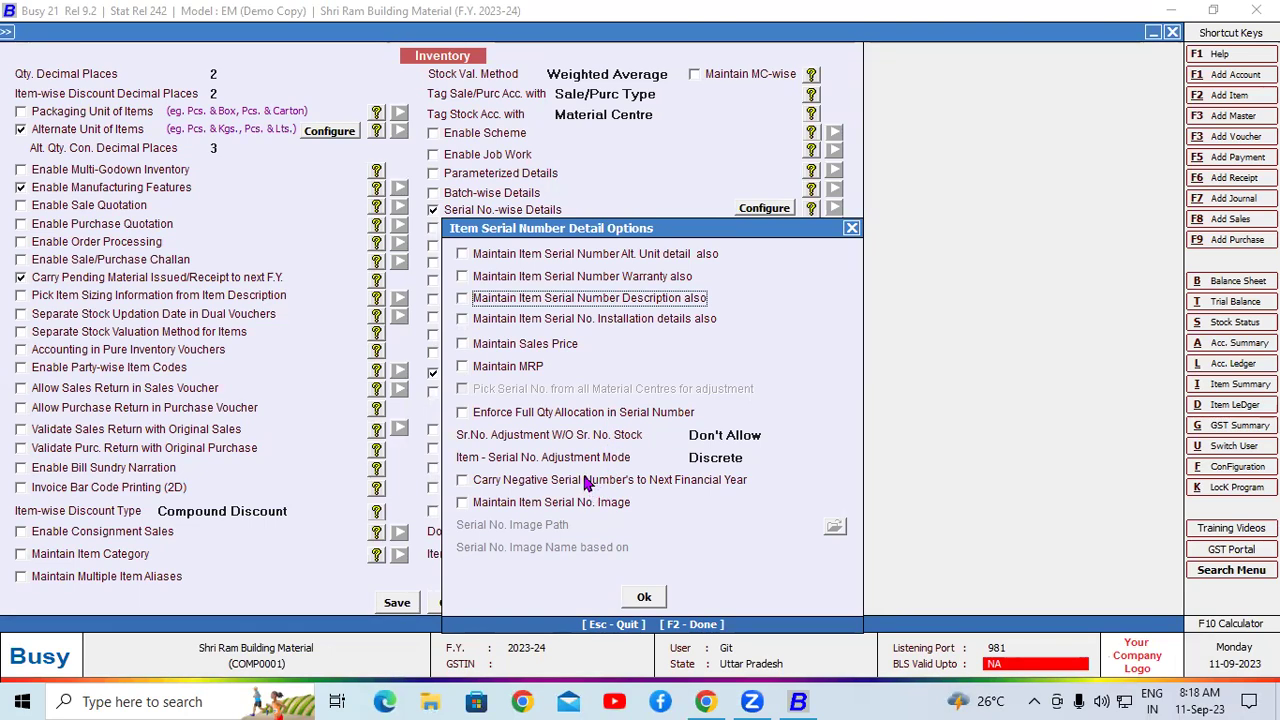
click(474, 283)
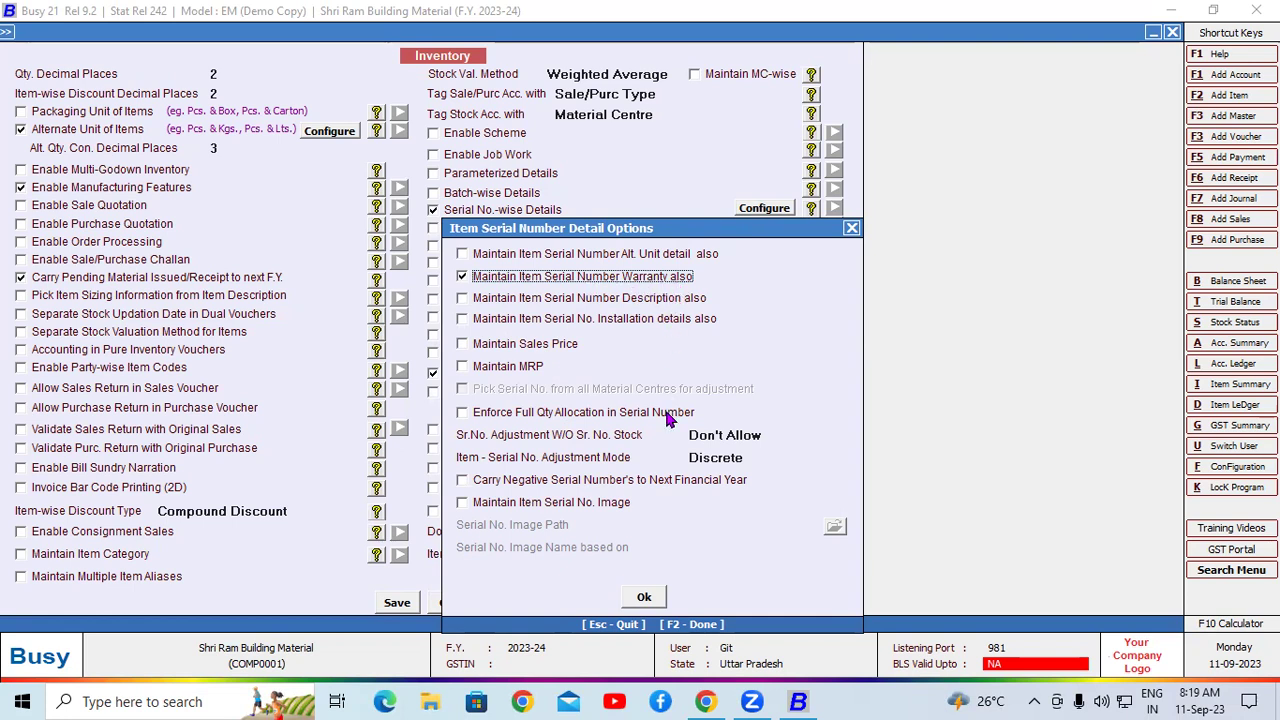
click(646, 599)
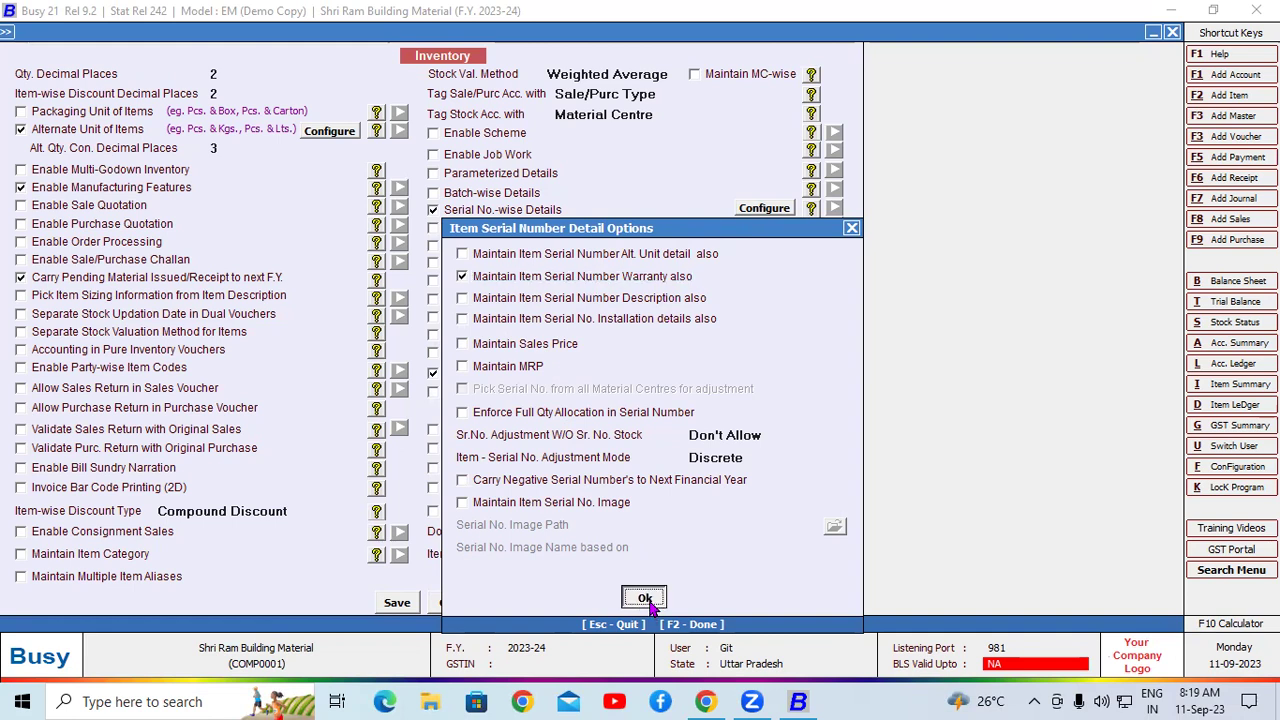
click(398, 601)
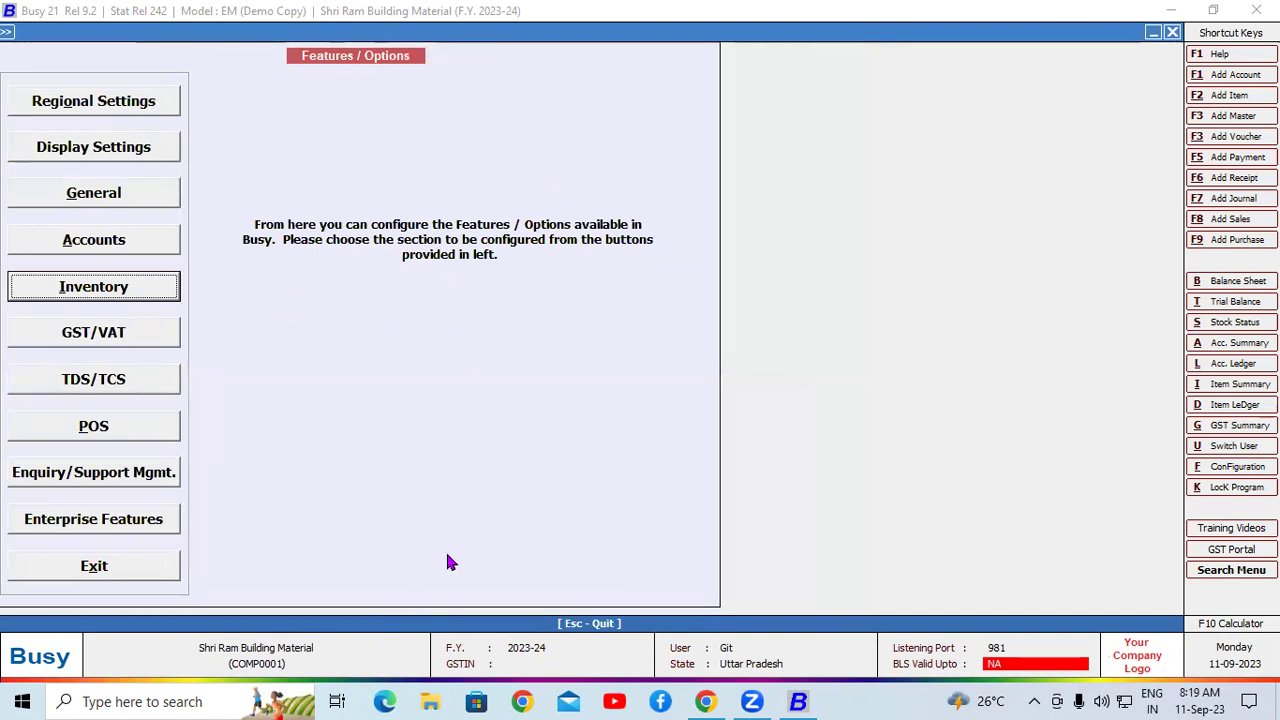
key(Escape)
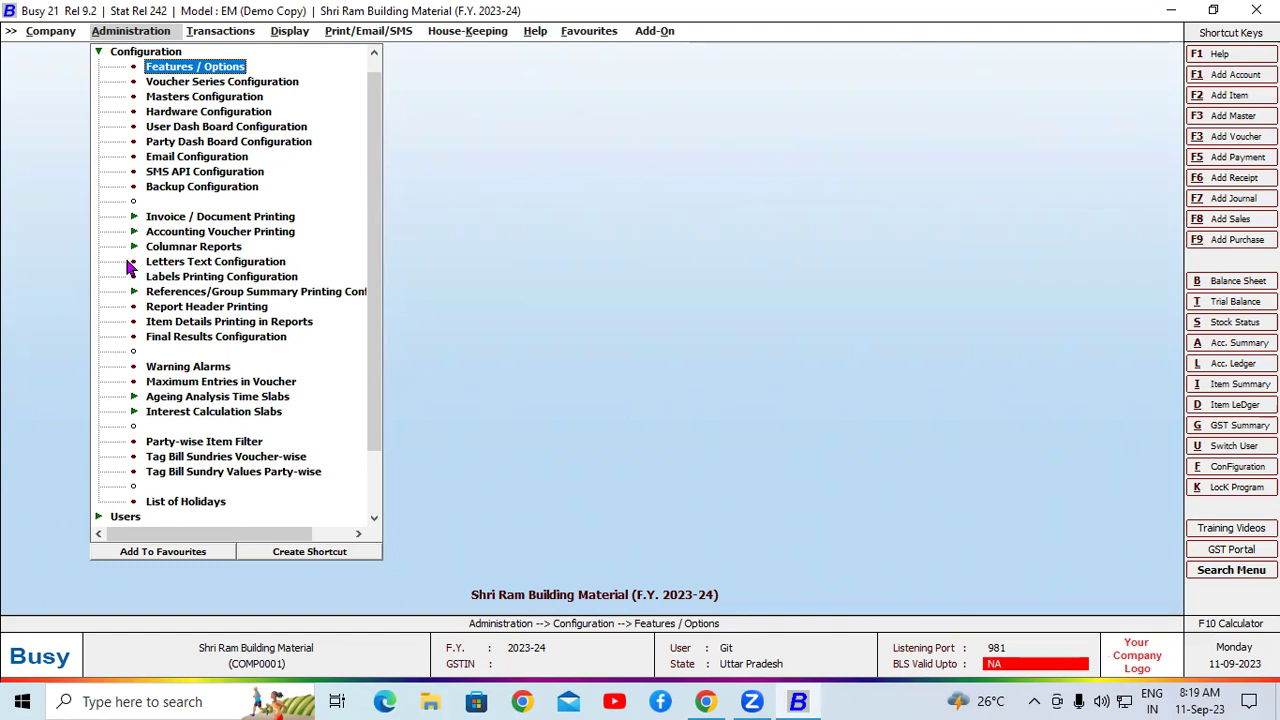
- Start a new item master named 'Vivo Y15 4 GB/ 64GB'
click(146, 53)
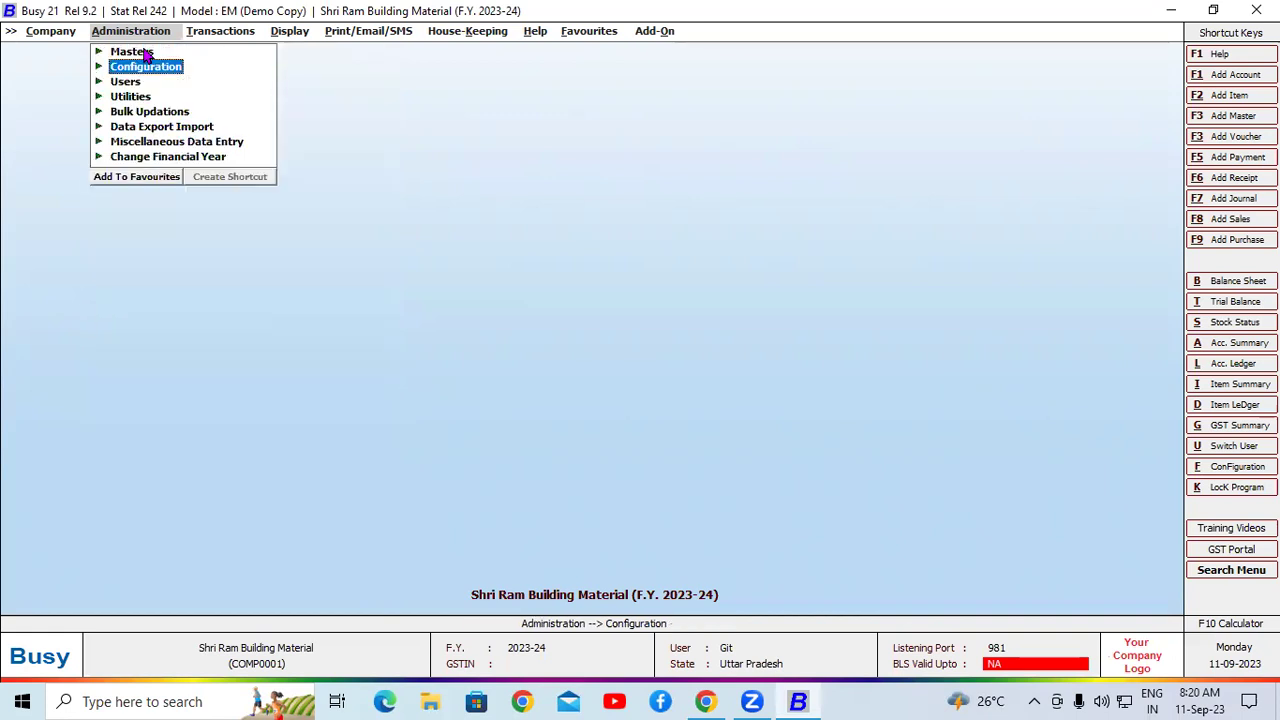
click(146, 52)
click(165, 129)
click(162, 127)
click(190, 141)
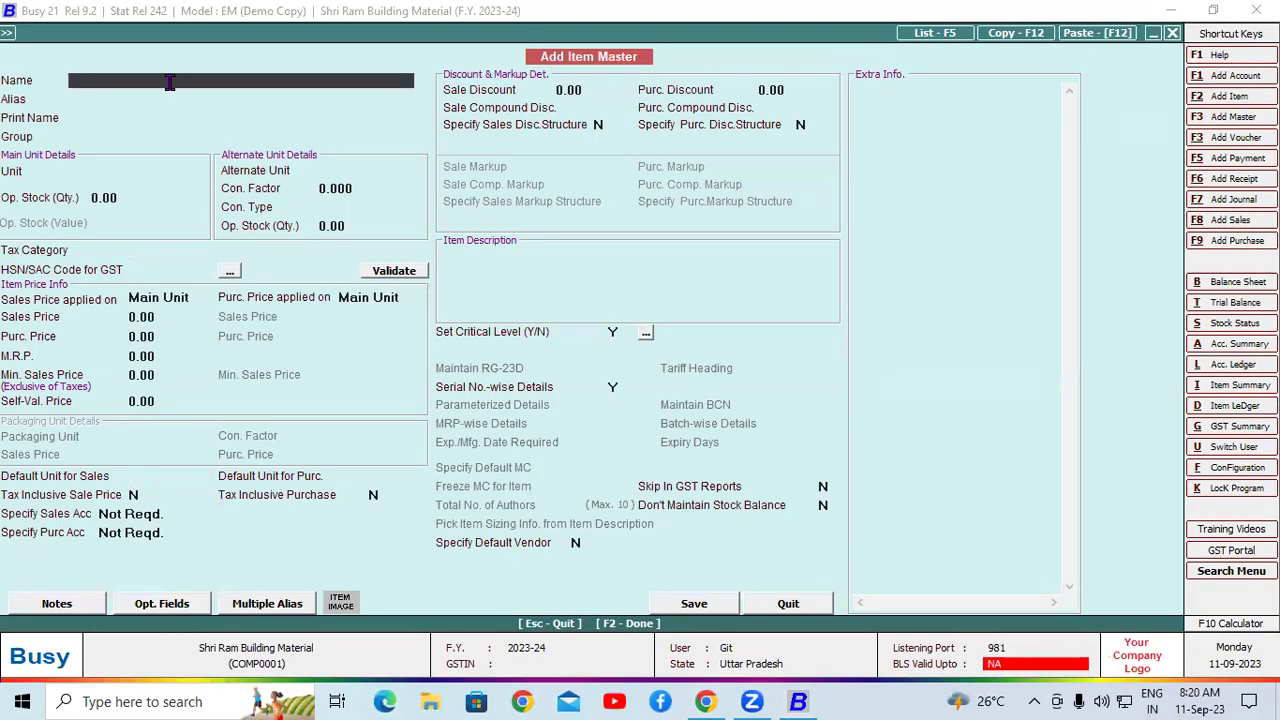
text(Vivo Y15 4 GB/ 64GB)
key(Return)
- Create a new item group named Smart Phone from the item form
key(Return)
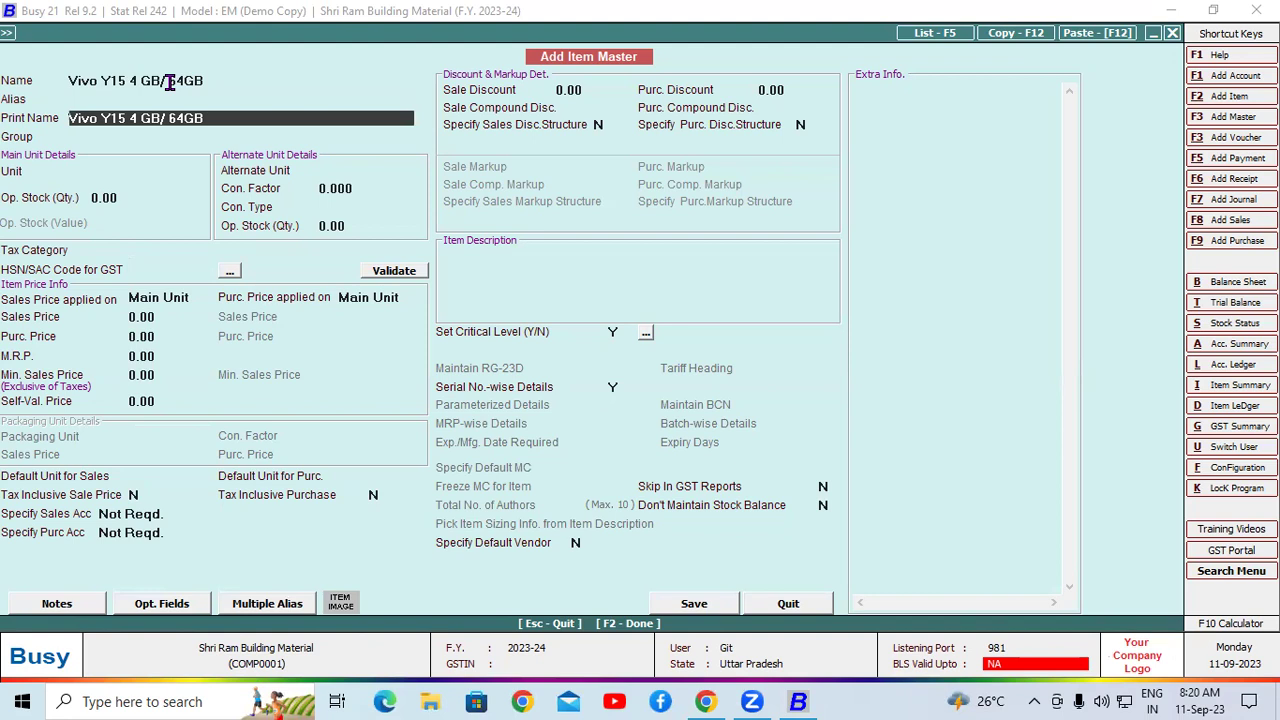
key(Return)
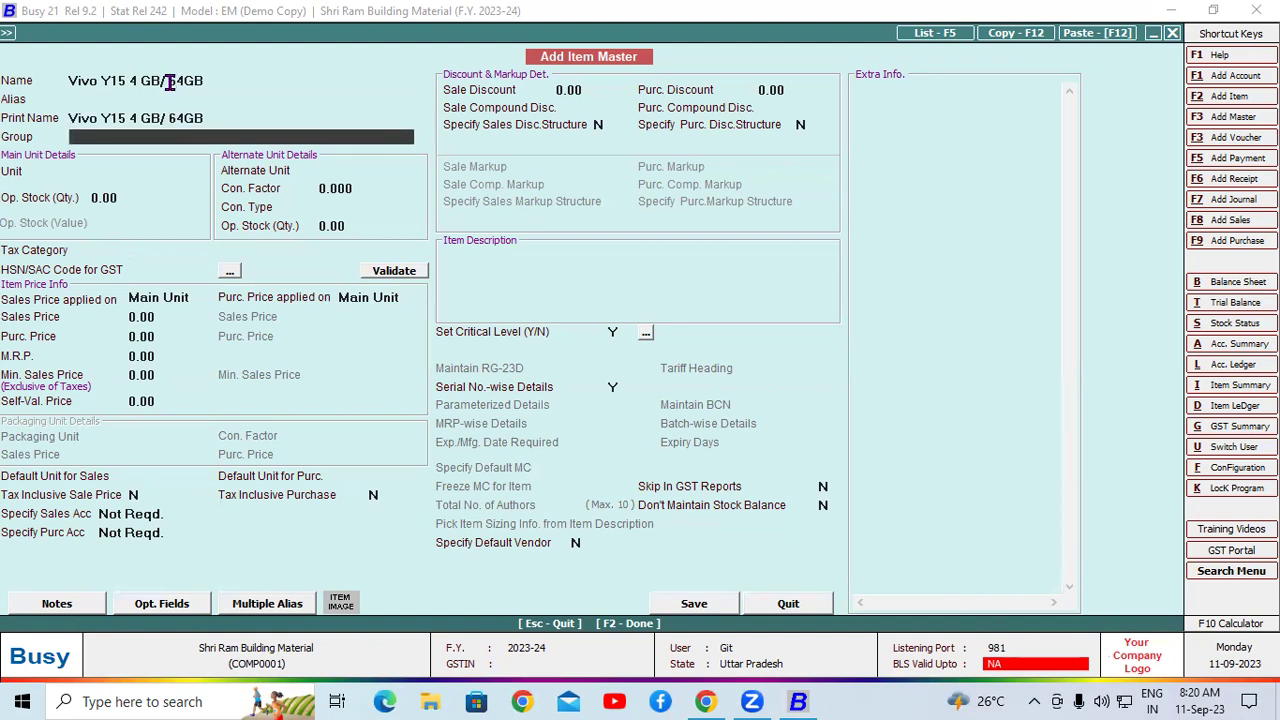
key(F3)
text(S)
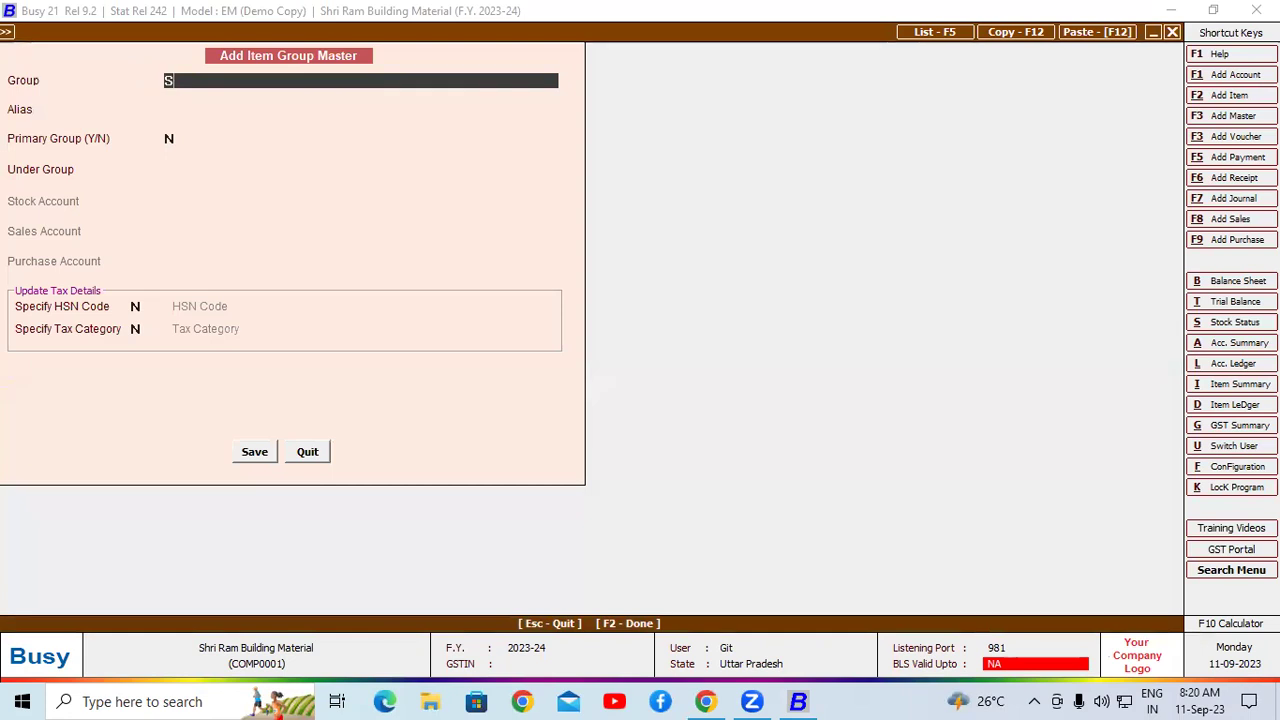
text(mart Phone)
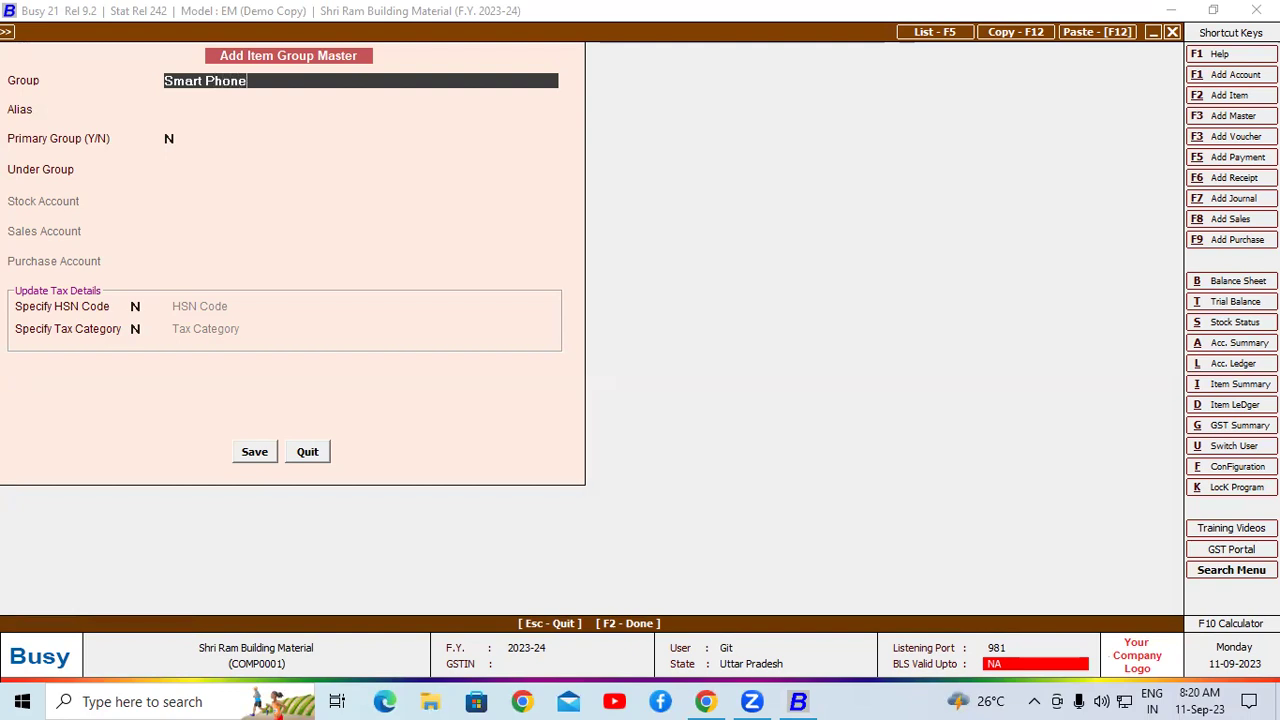
- Make Smart Phone a primary group with HSN 8517 and GST 18% tax category, and save it
key(Return)
key(Return)
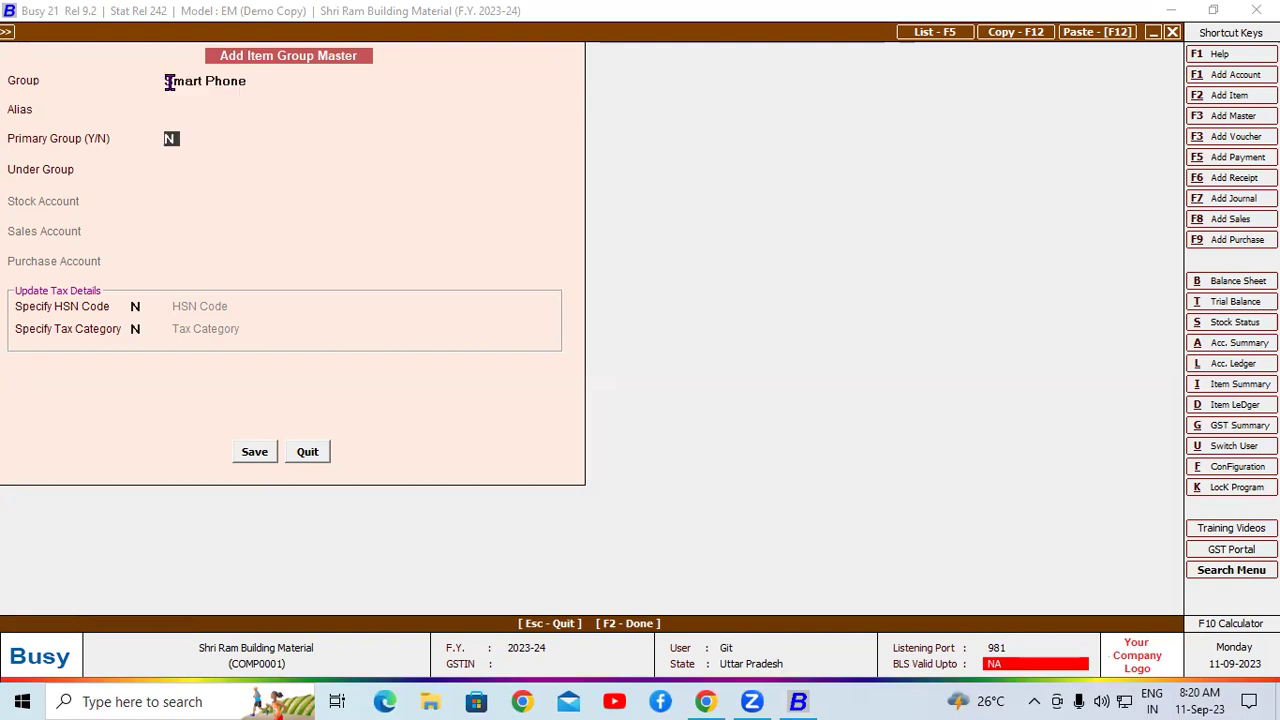
text(Y)
key(Return)
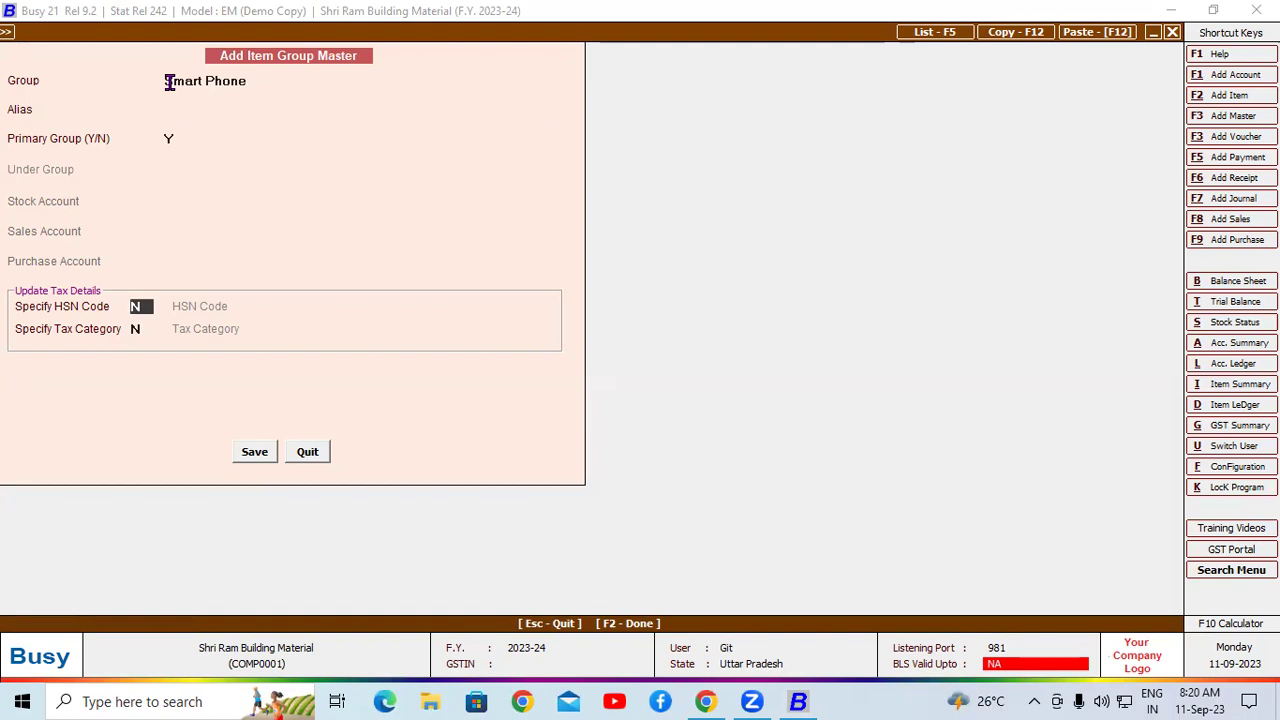
text(Y)
key(Return)
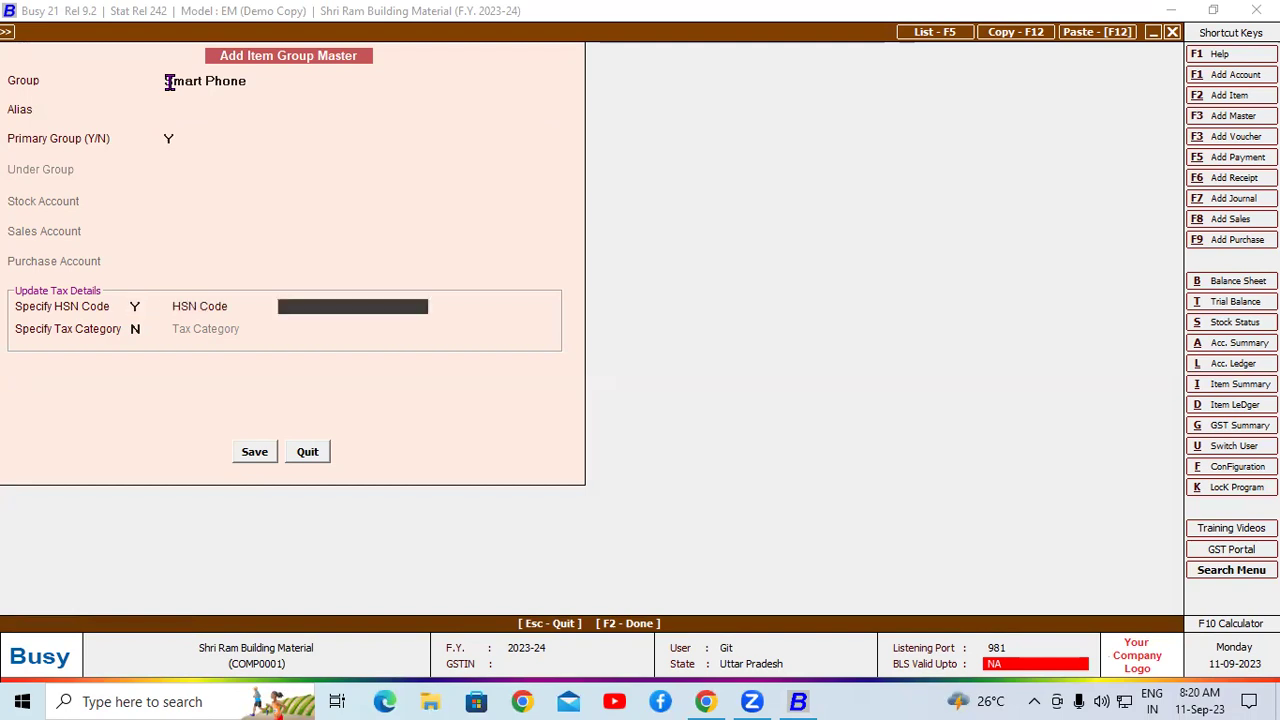
text(8517)
key(Return)
text(Y)
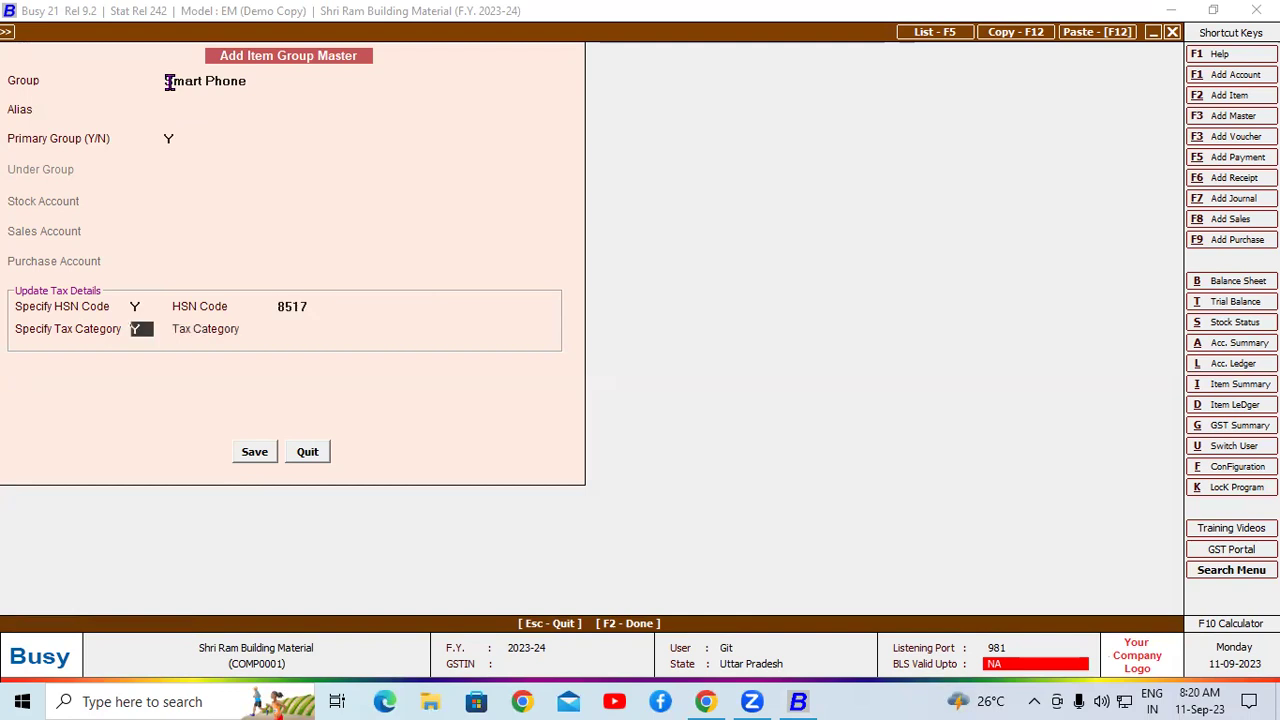
key(Return)
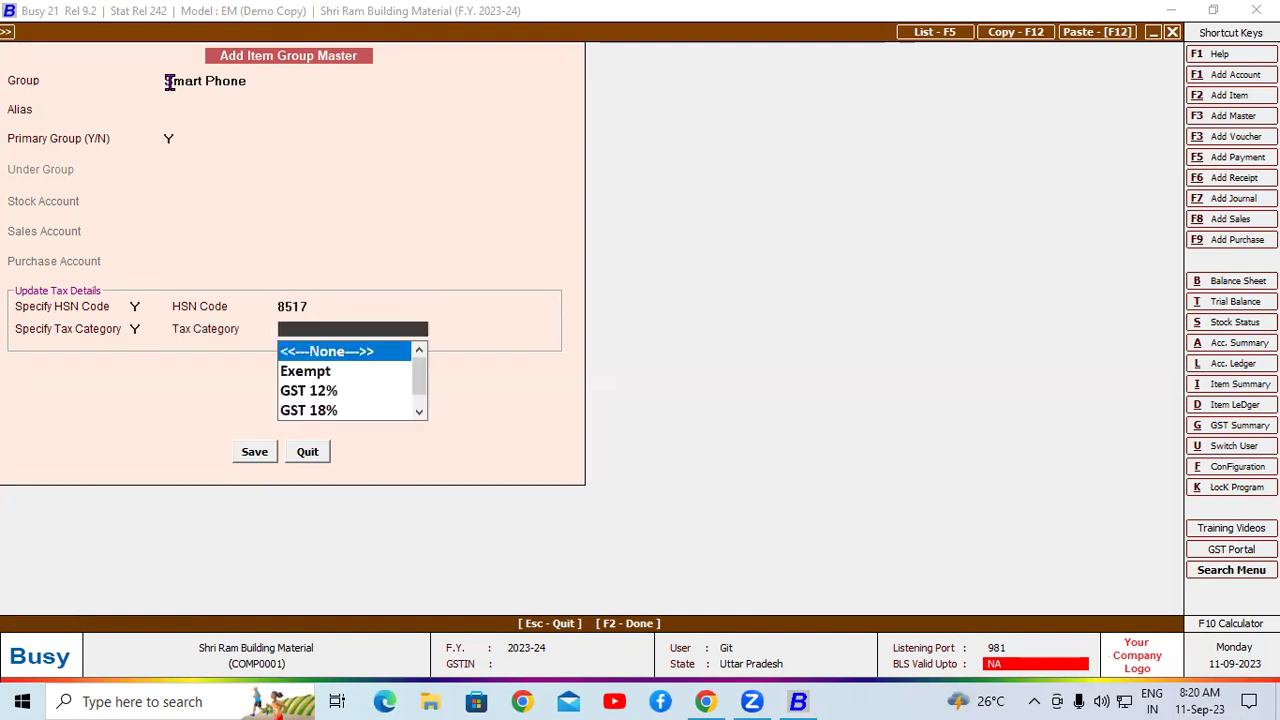
key(Down)
key(Down)
key(Down)
key(Return)
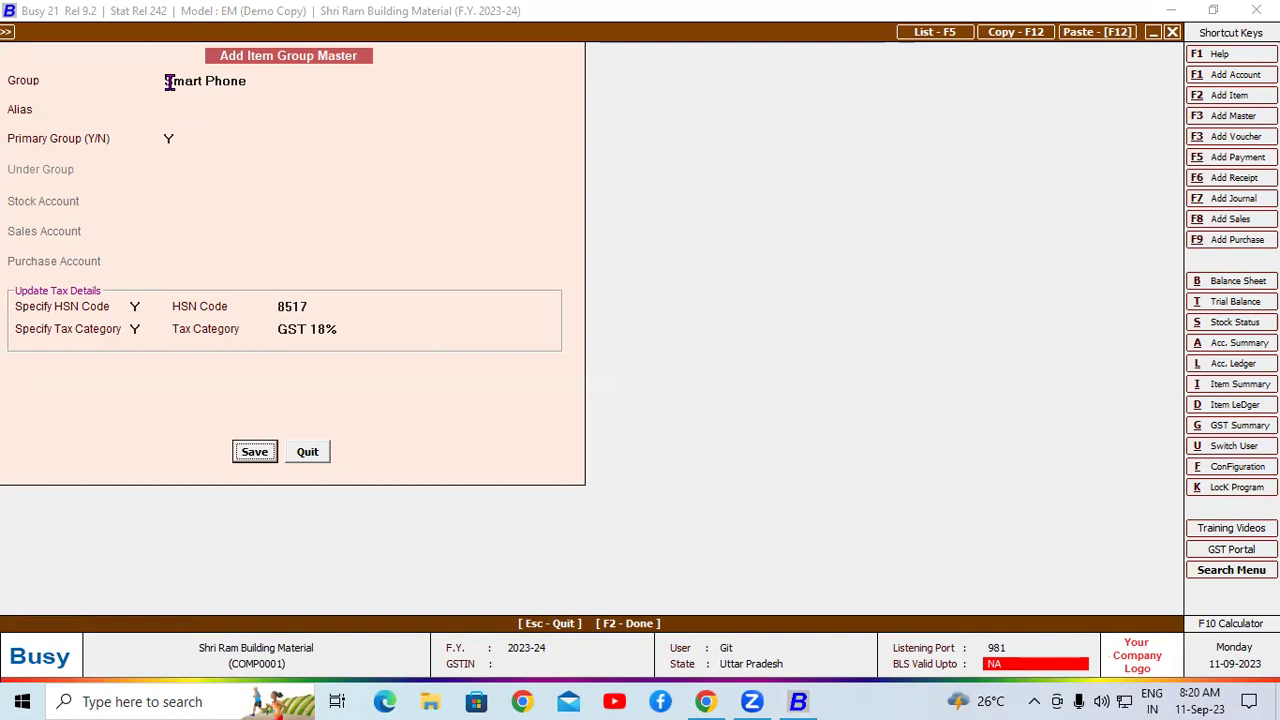
click(254, 451)
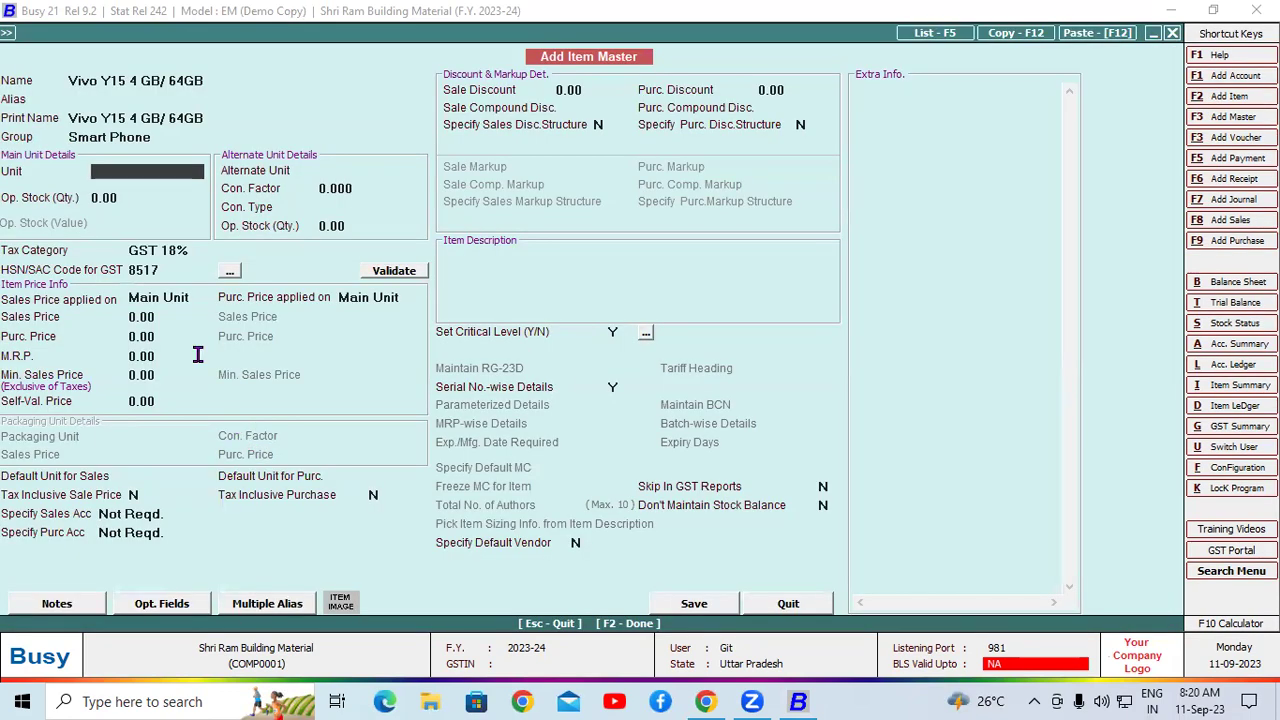
- Set the Vivo Y15 item's unit to Pcs. and save it
text(p)
key(Return)
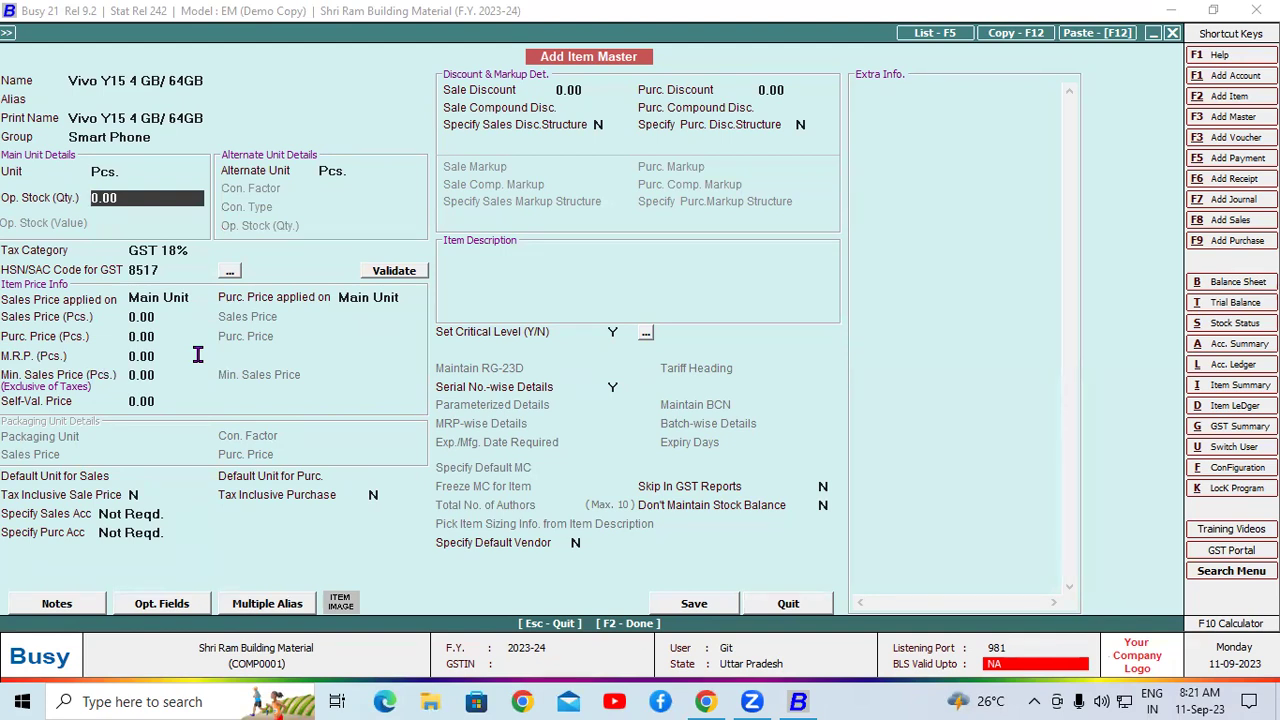
click(697, 601)
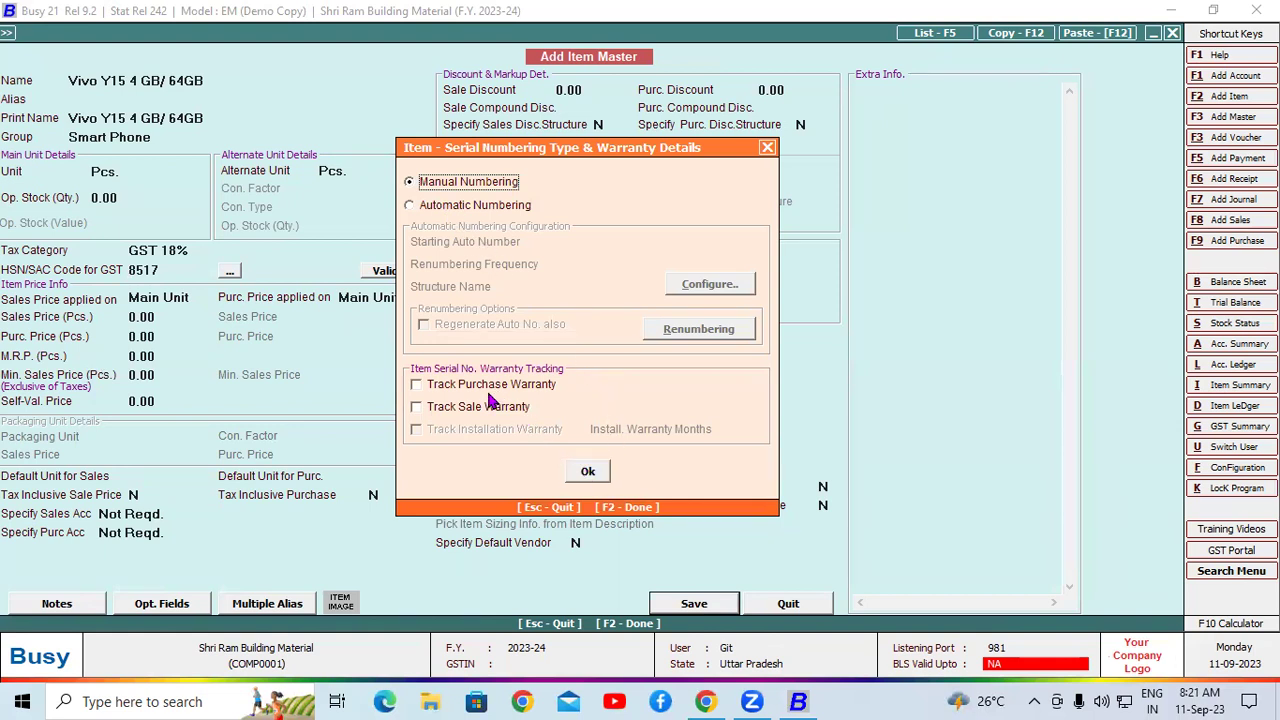
- Track 12-month purchase and 6-month sale warranty, then save the item
click(418, 408)
click(418, 386)
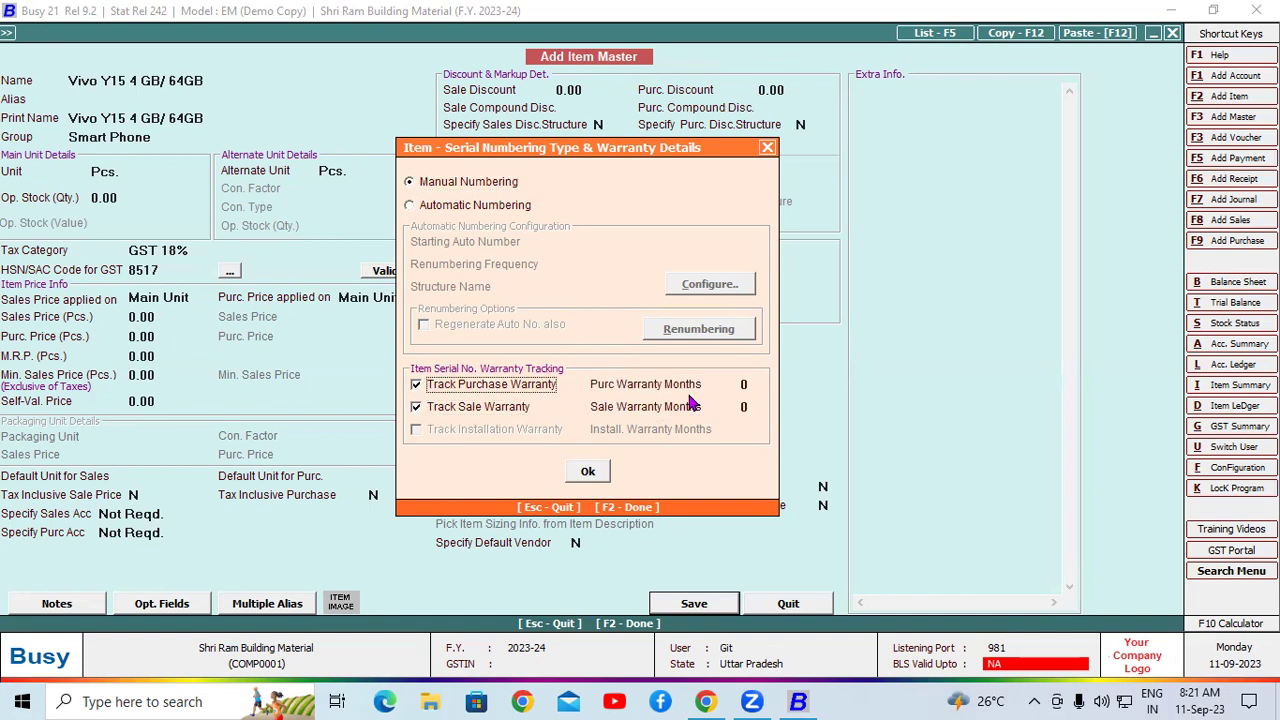
click(745, 384)
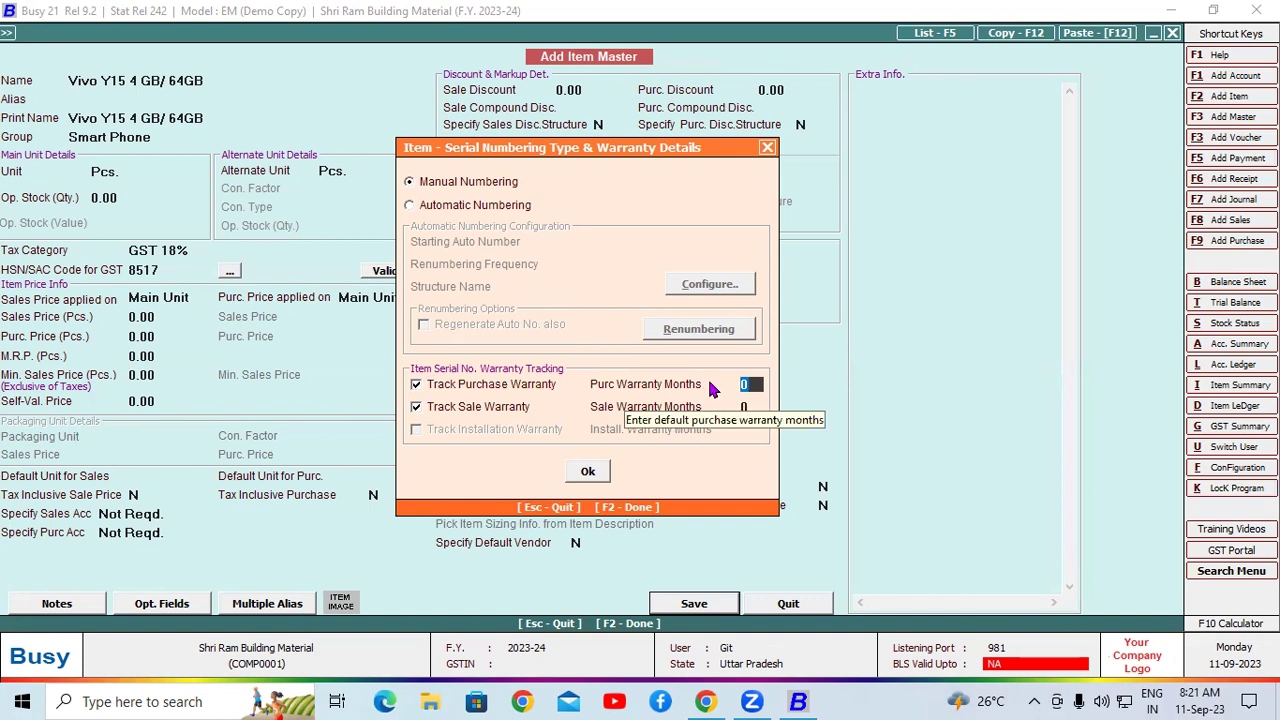
text(12)
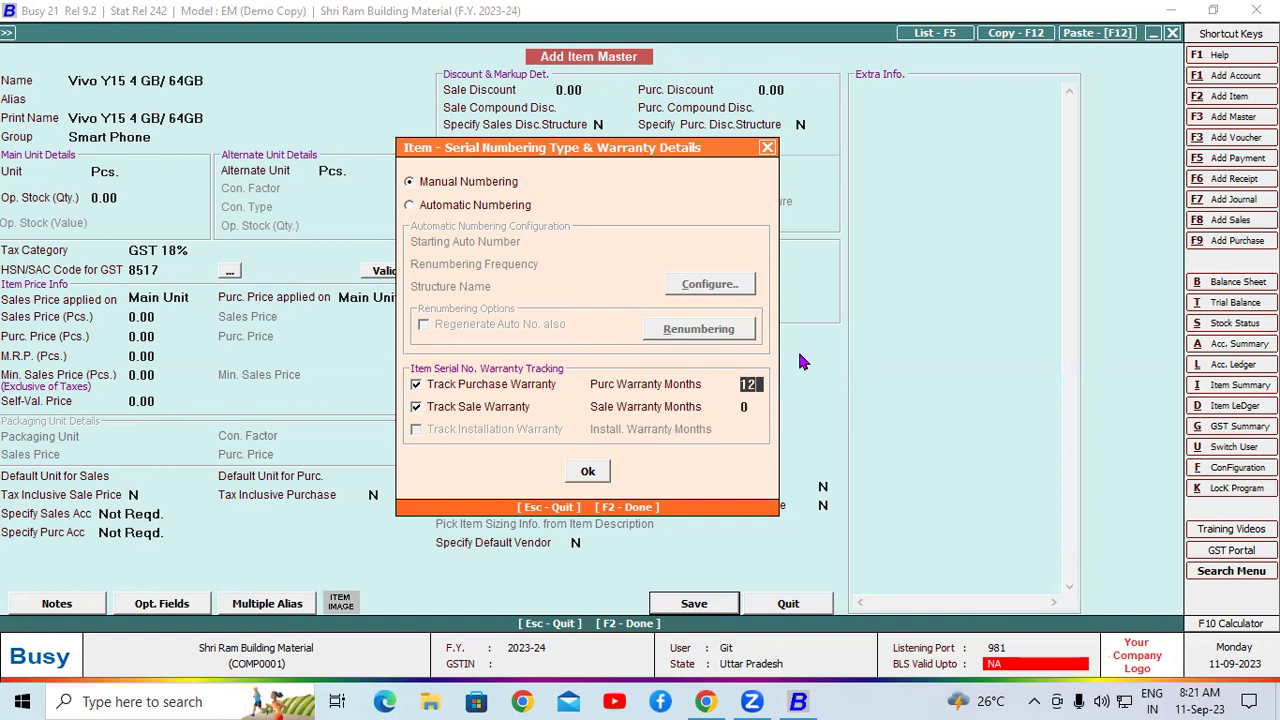
click(734, 408)
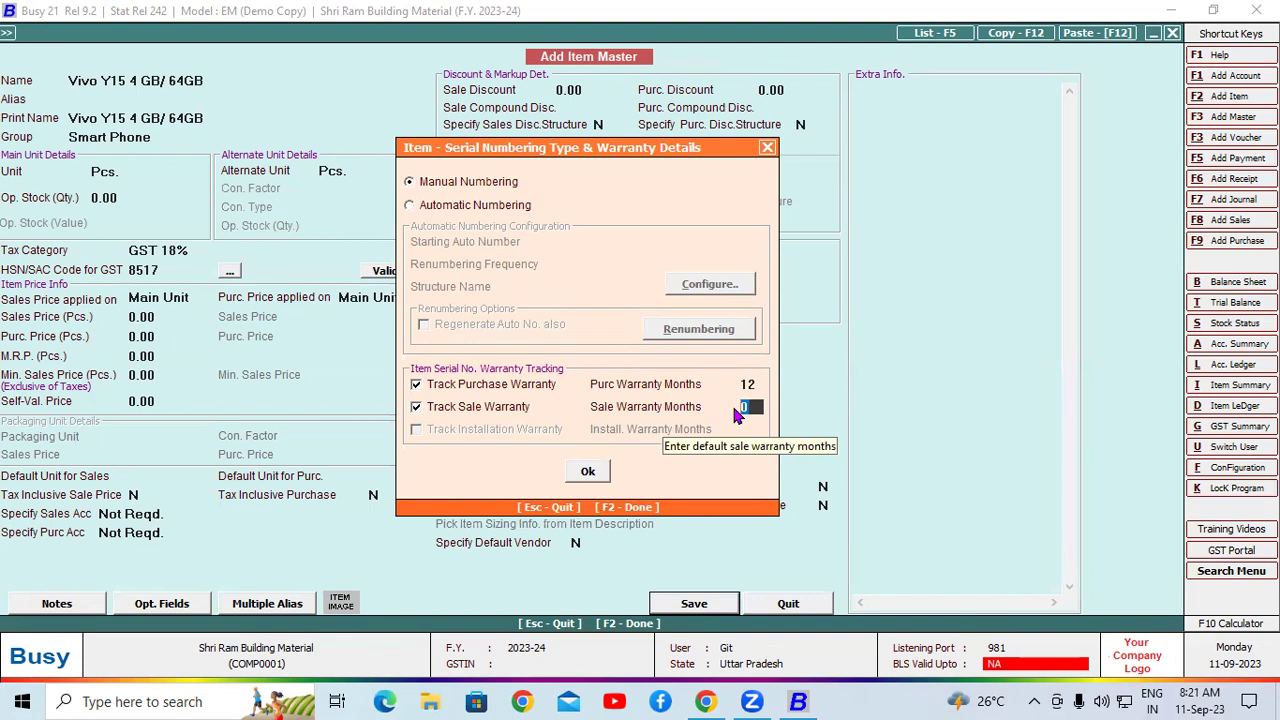
text(6)
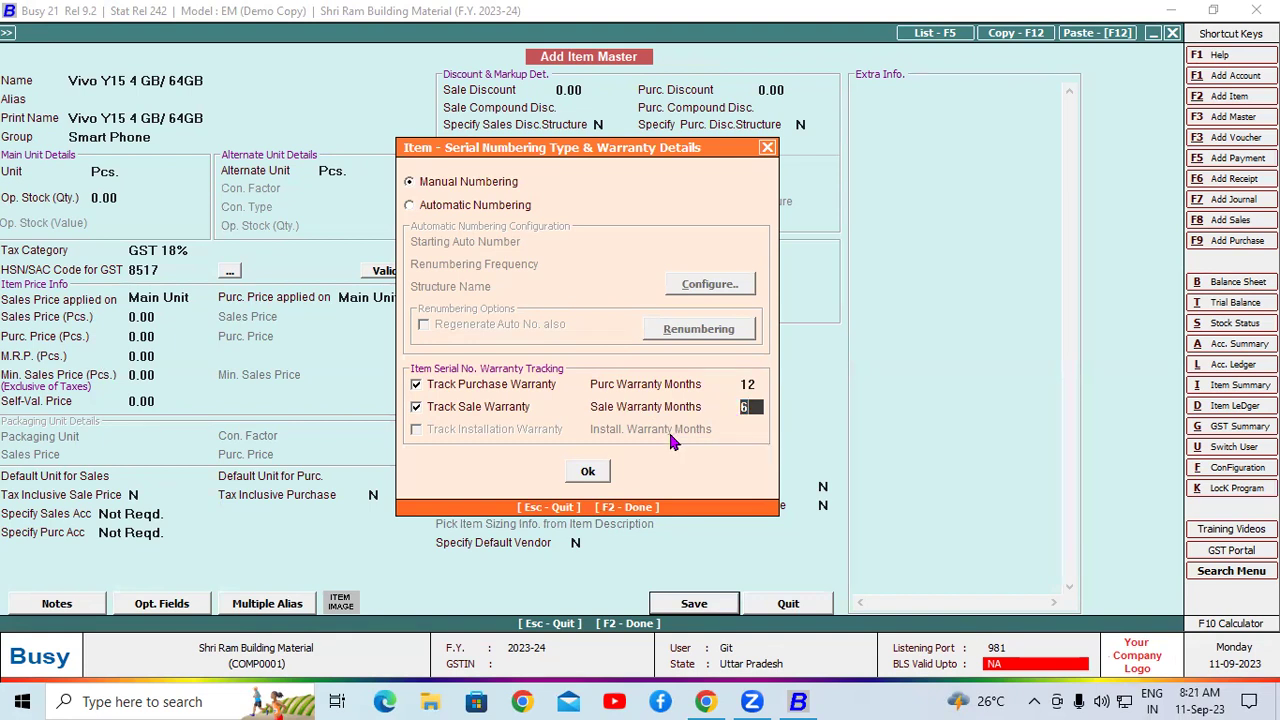
click(586, 471)
click(694, 603)
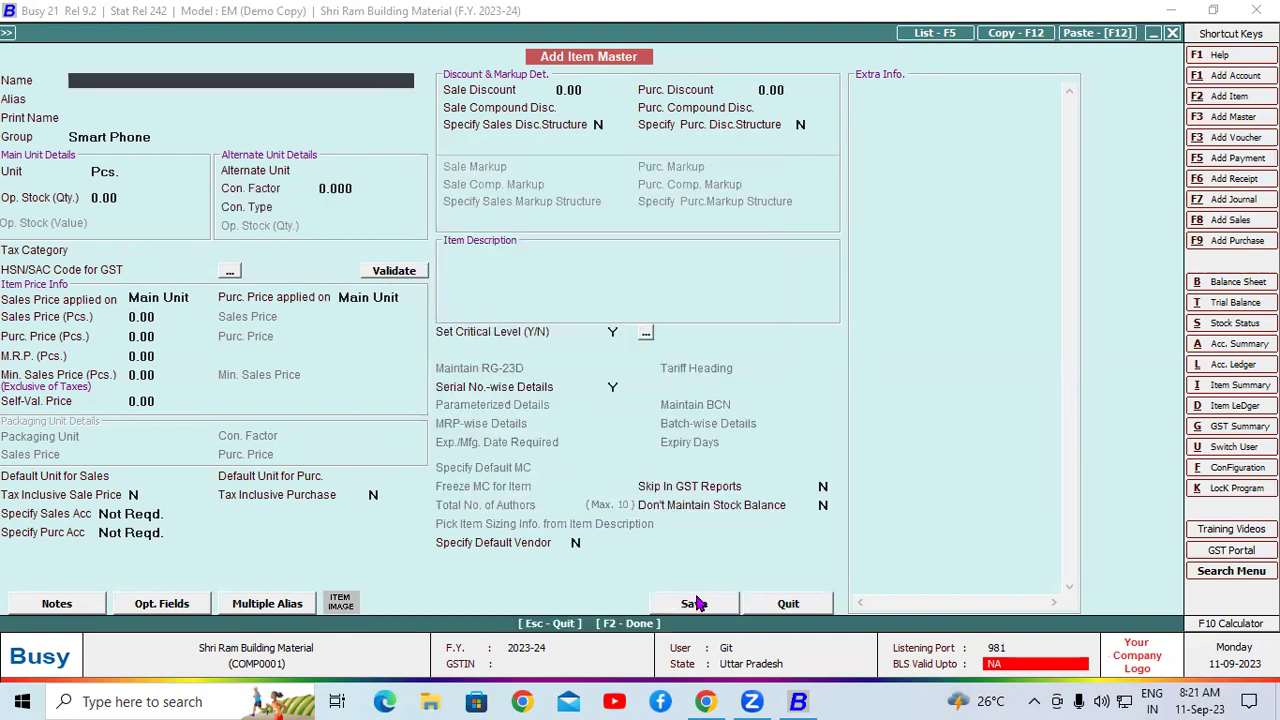
key(Escape)
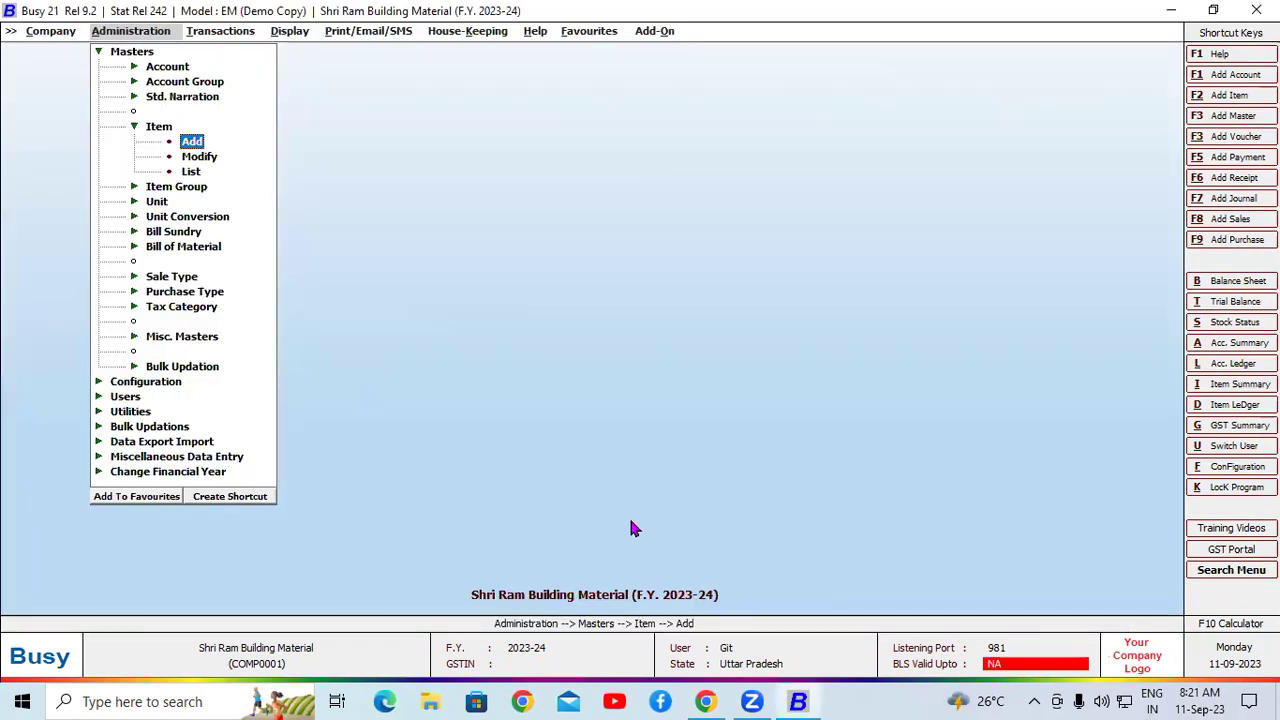
- Start a GST-series Local-18% purchase voucher and begin a new party account
key(Right)
key(Left)
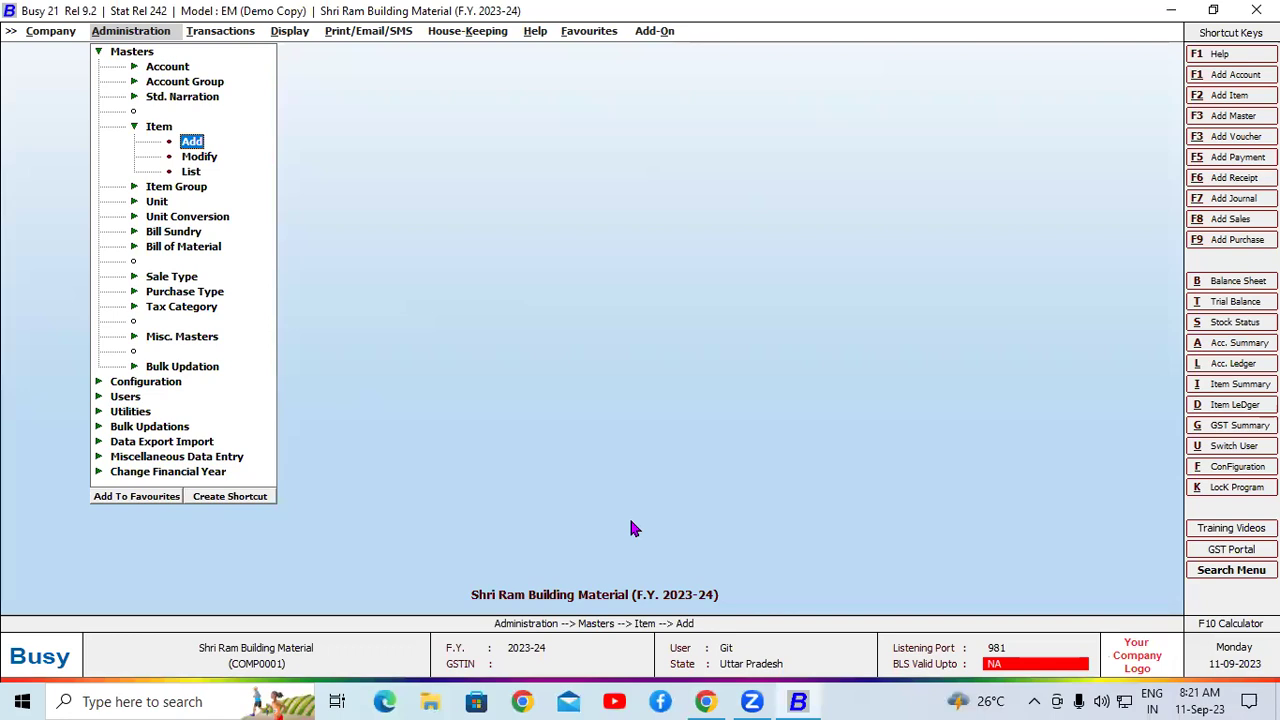
key(Right)
key(Down)
key(Return)
key(Return)
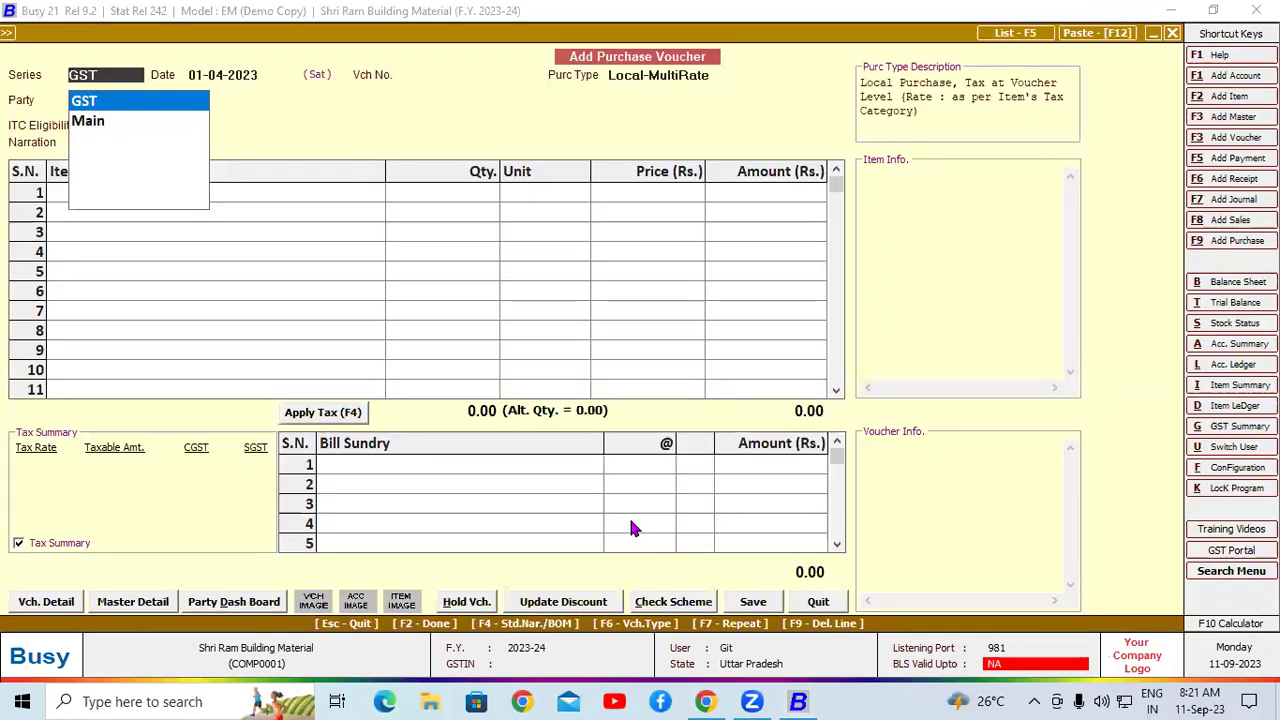
key(Return)
key(Return)
key(Return)
key(Up)
key(Up)
key(Up)
key(Up)
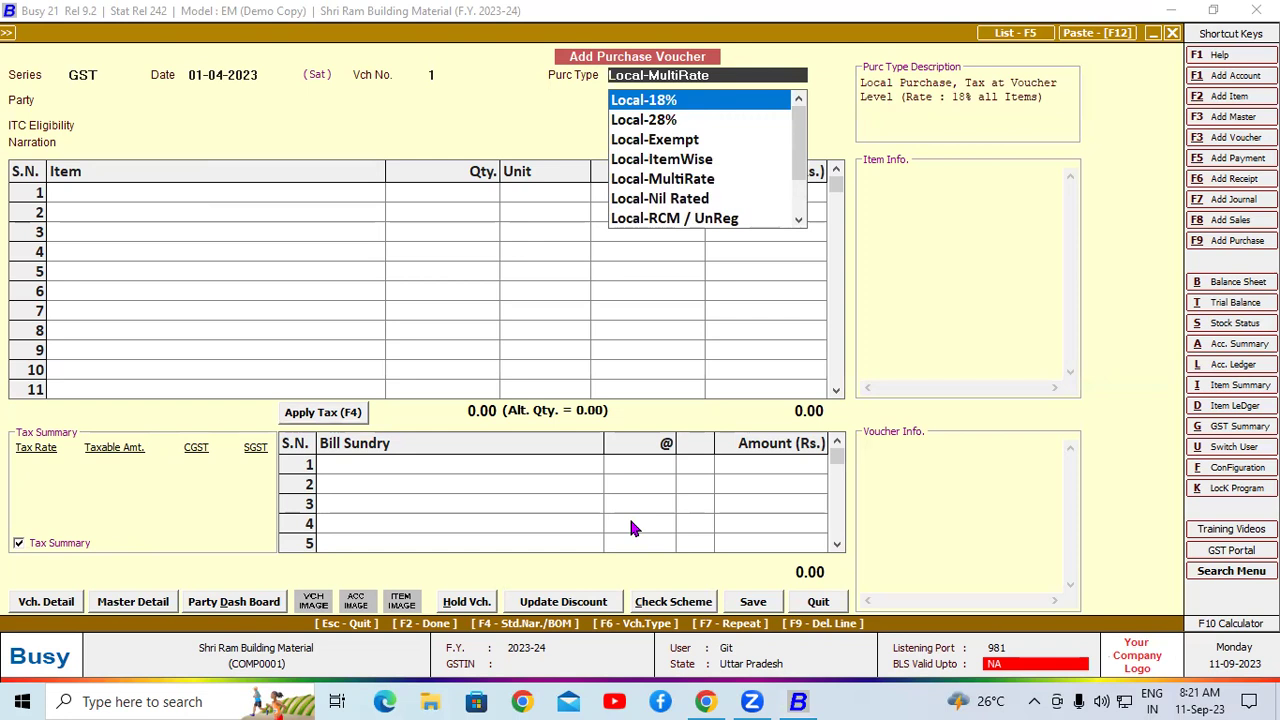
key(Return)
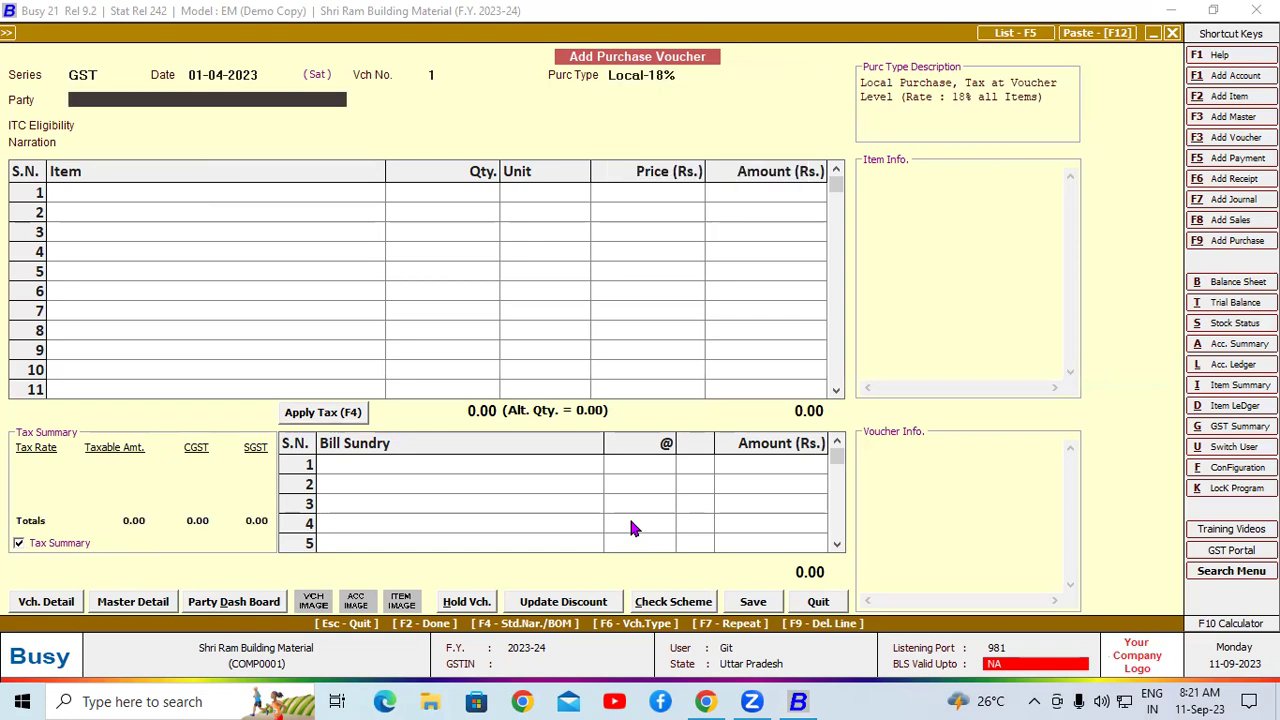
text(r)
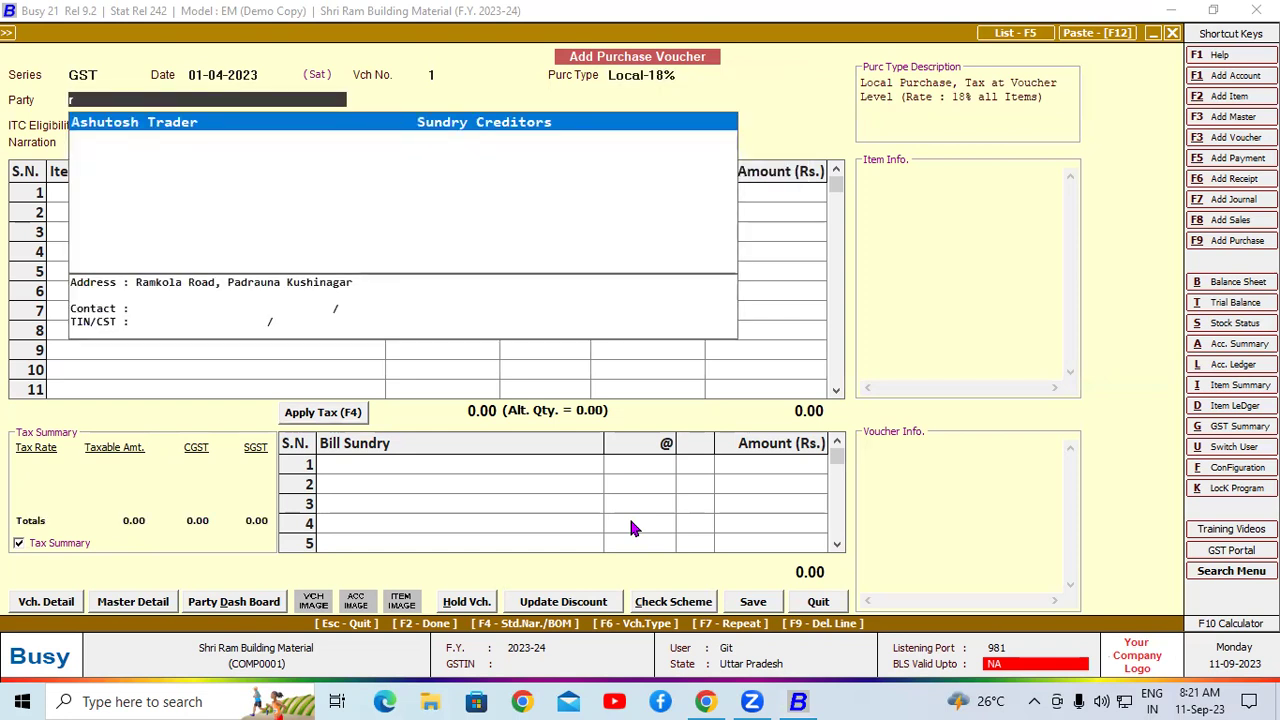
key(F3)
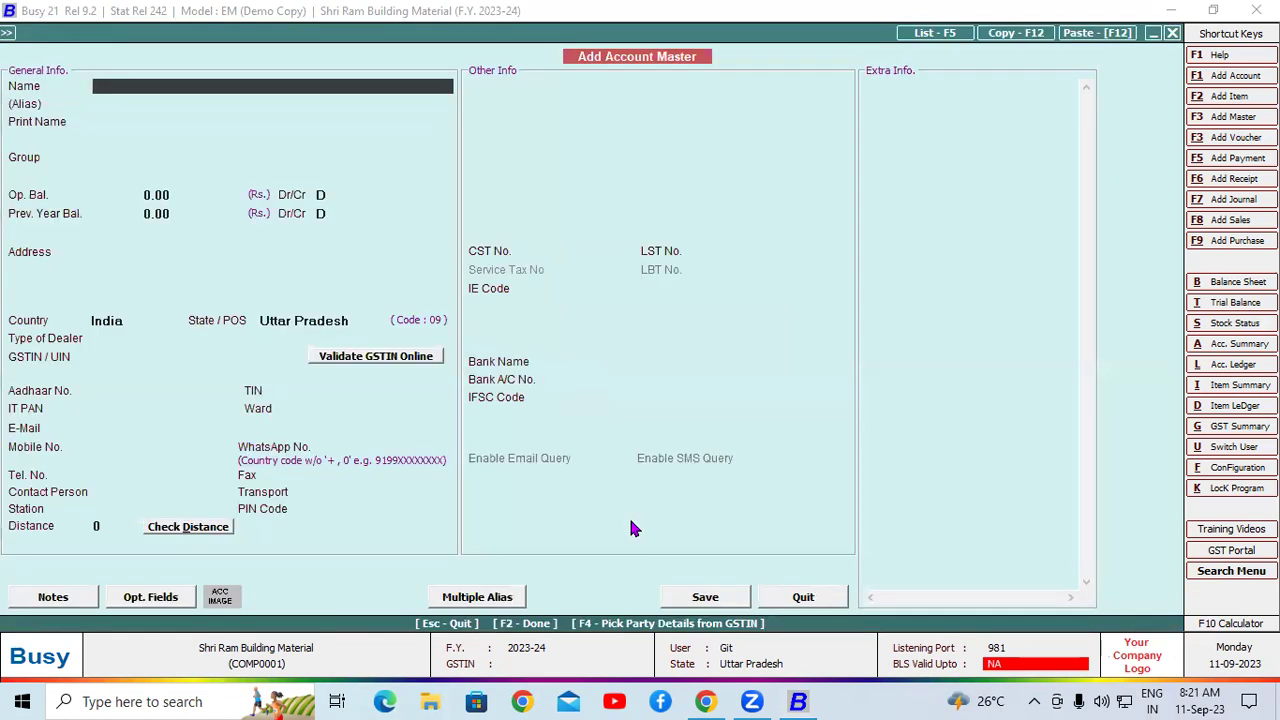
- Create supplier RK Traders under Sundry Creditors with its GSTIN, using Input Goods/Services eligibility
text(RK Traders)
key(Return)
key(Return)
key(Return)
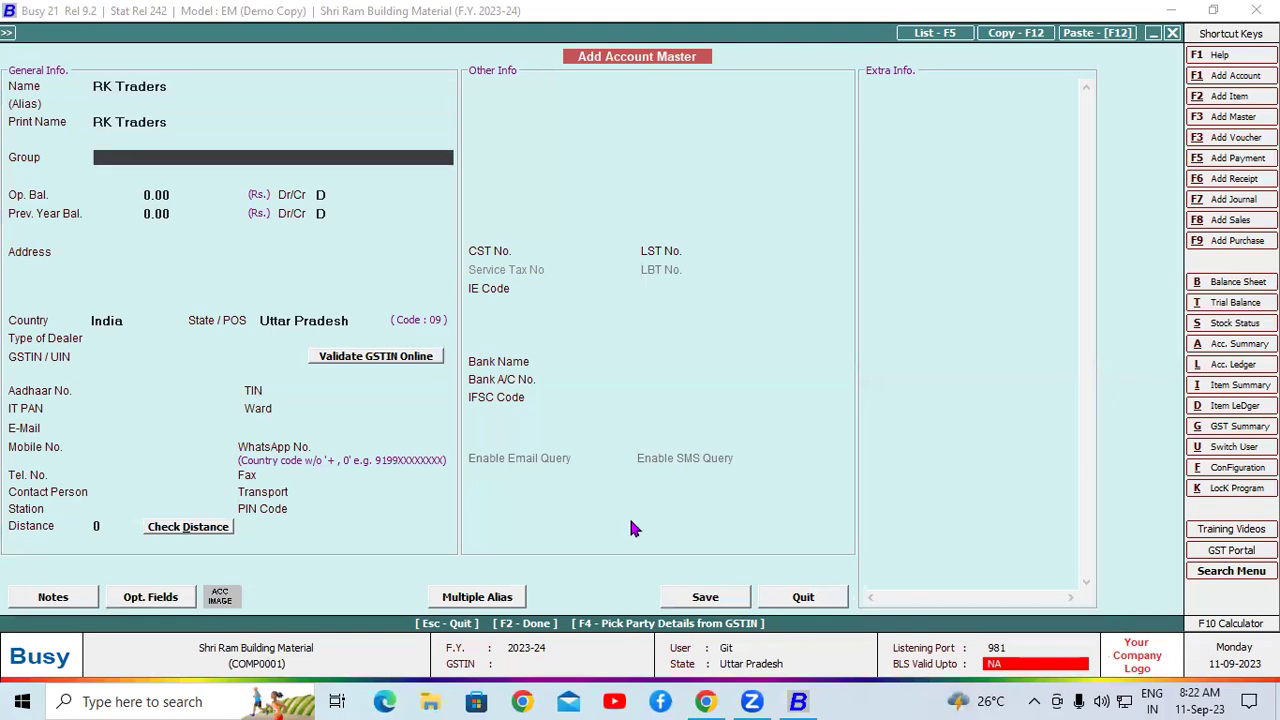
text(s)
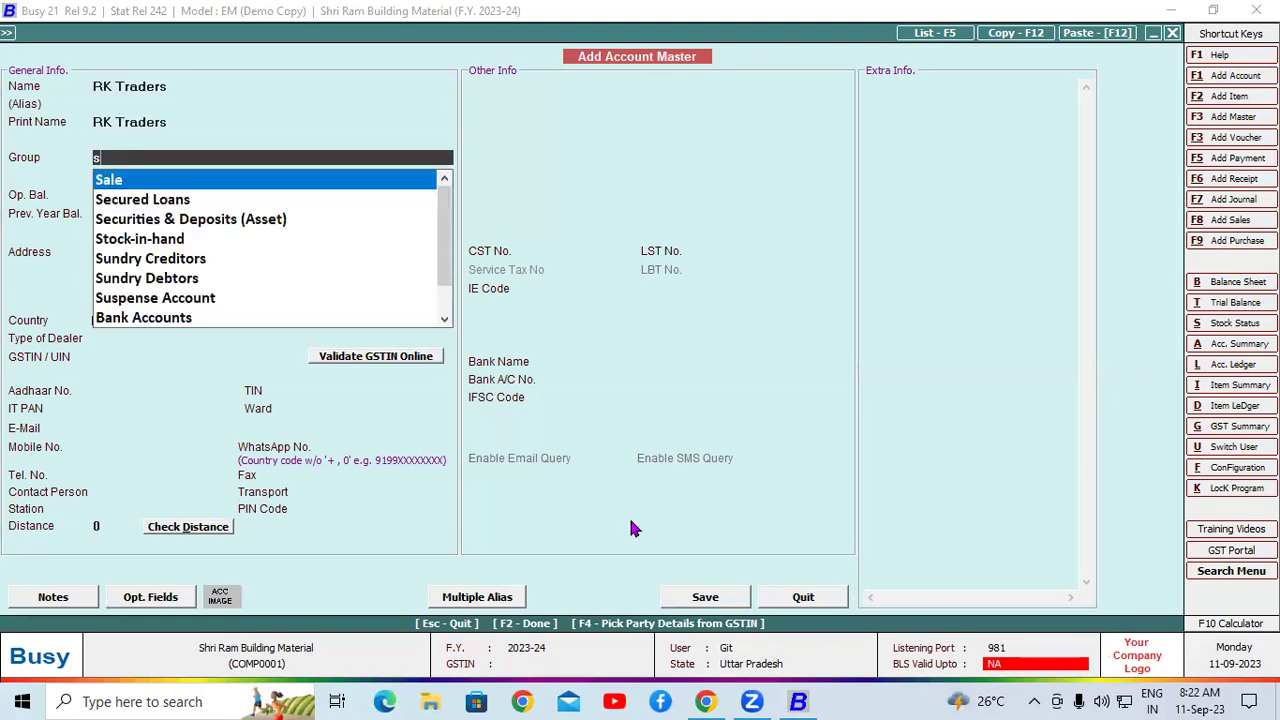
text(u)
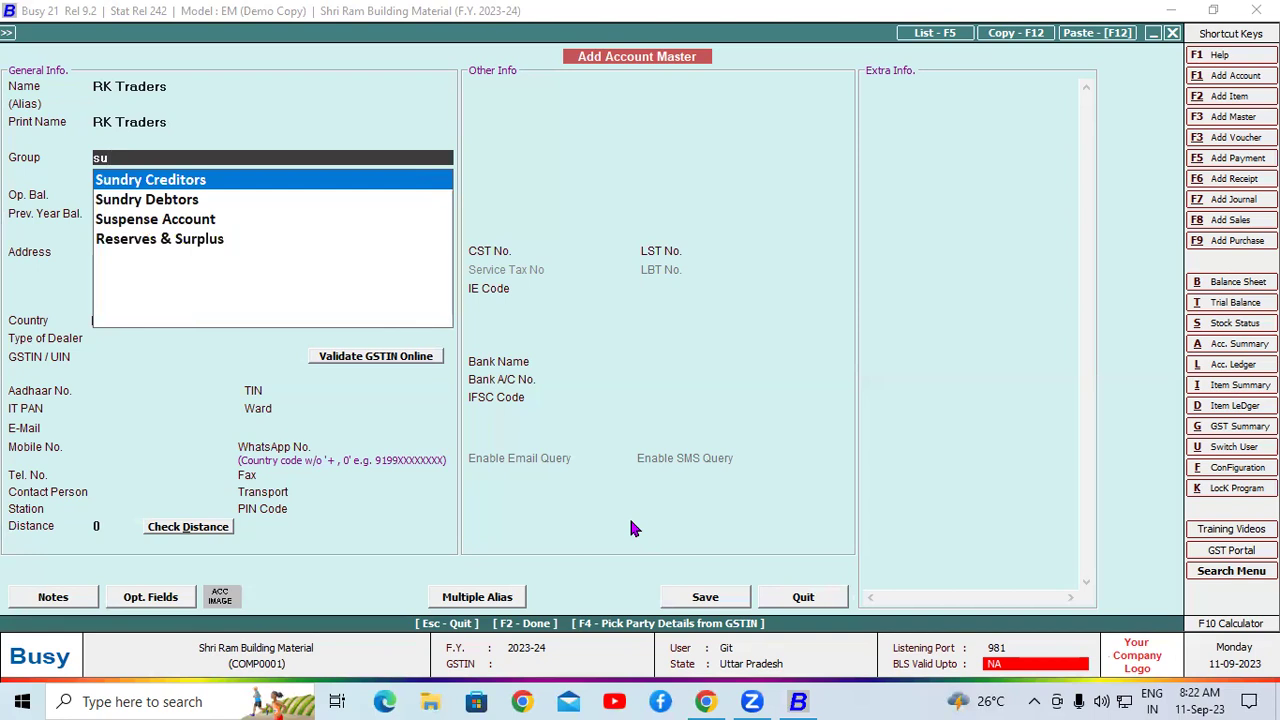
key(Return)
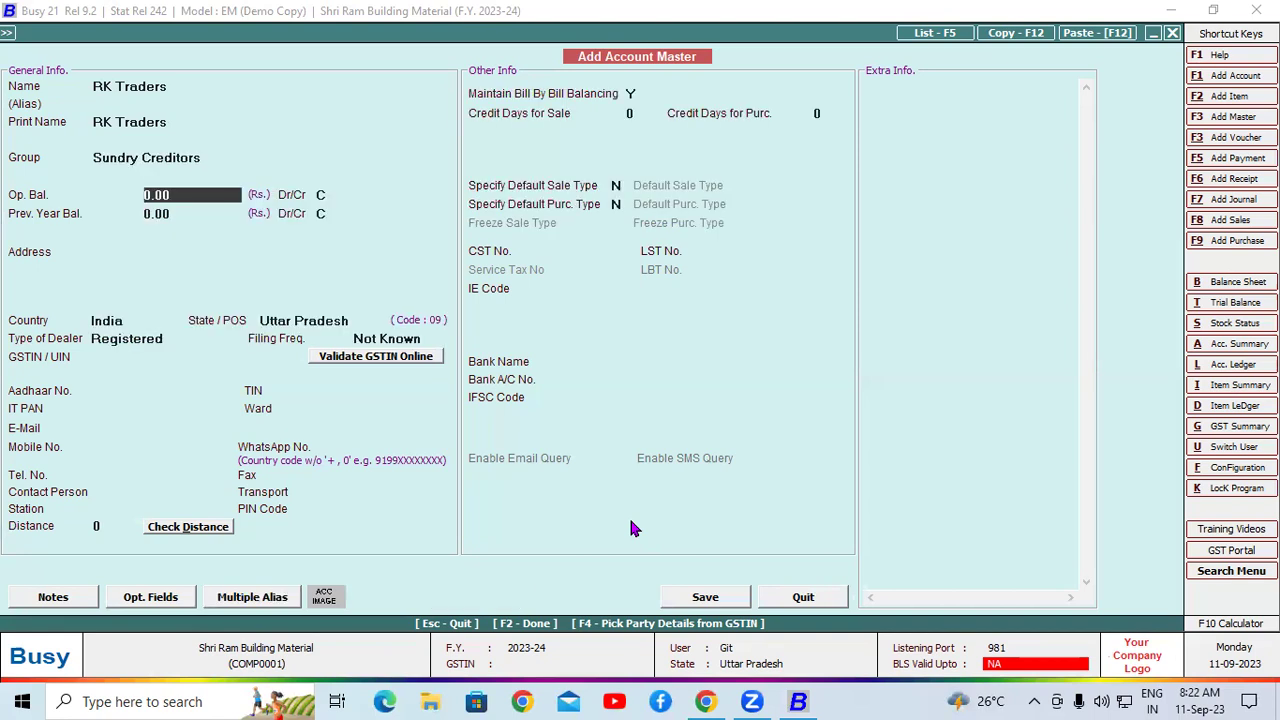
key(Return)
key(Return)
key(Return)
key(Return)
key(Return)
key(Return)
key(Return)
key(Return)
key(Return)
key(Return)
key(Return)
key(Return)
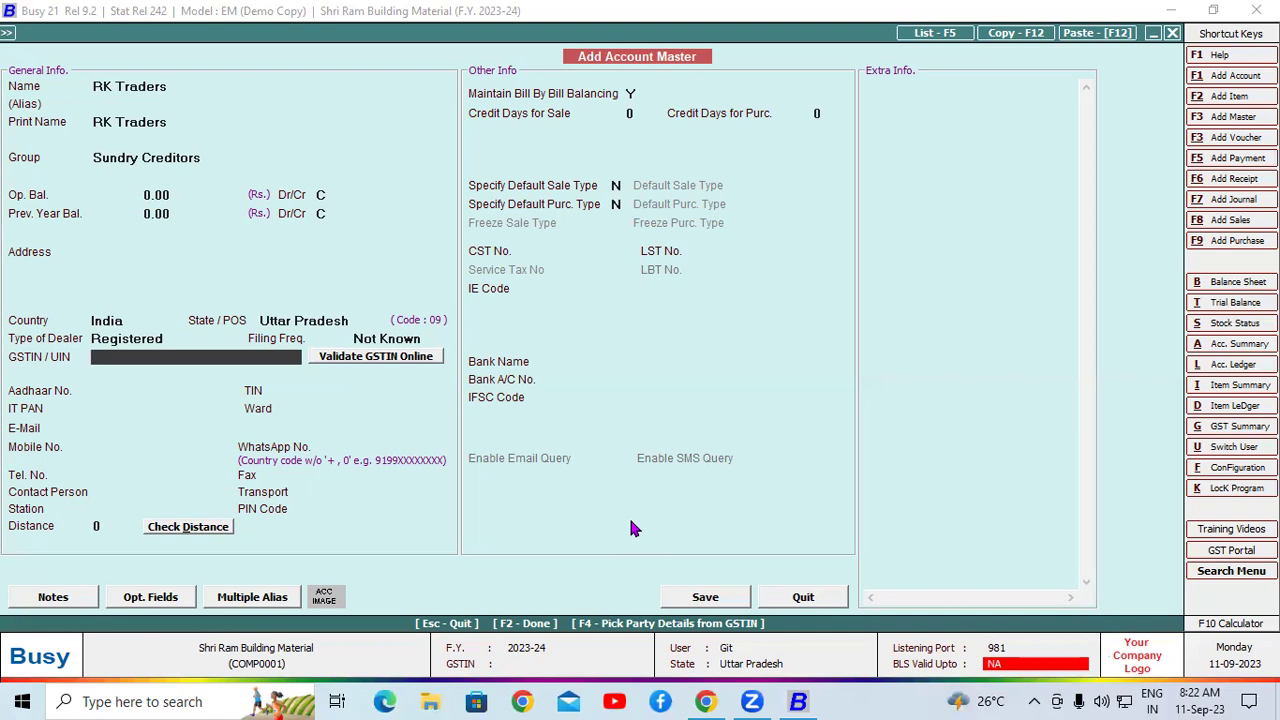
text(09BMCPV4225R1ZA)
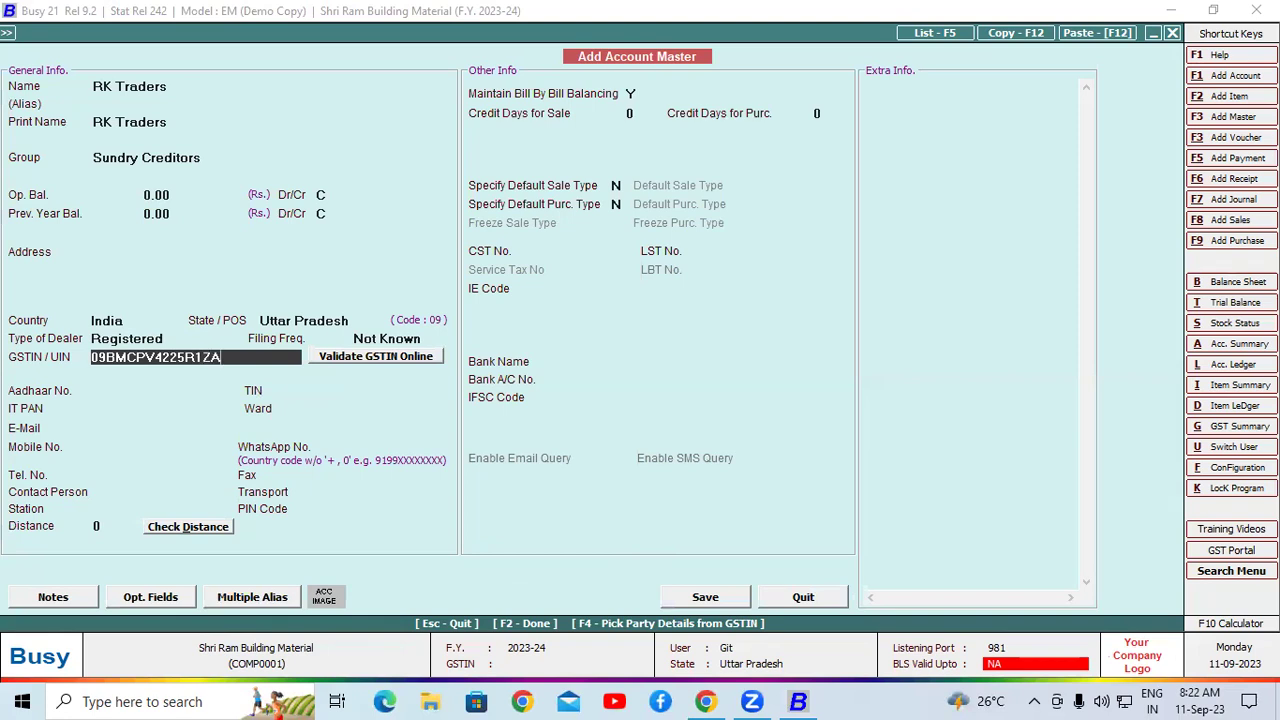
key(Return)
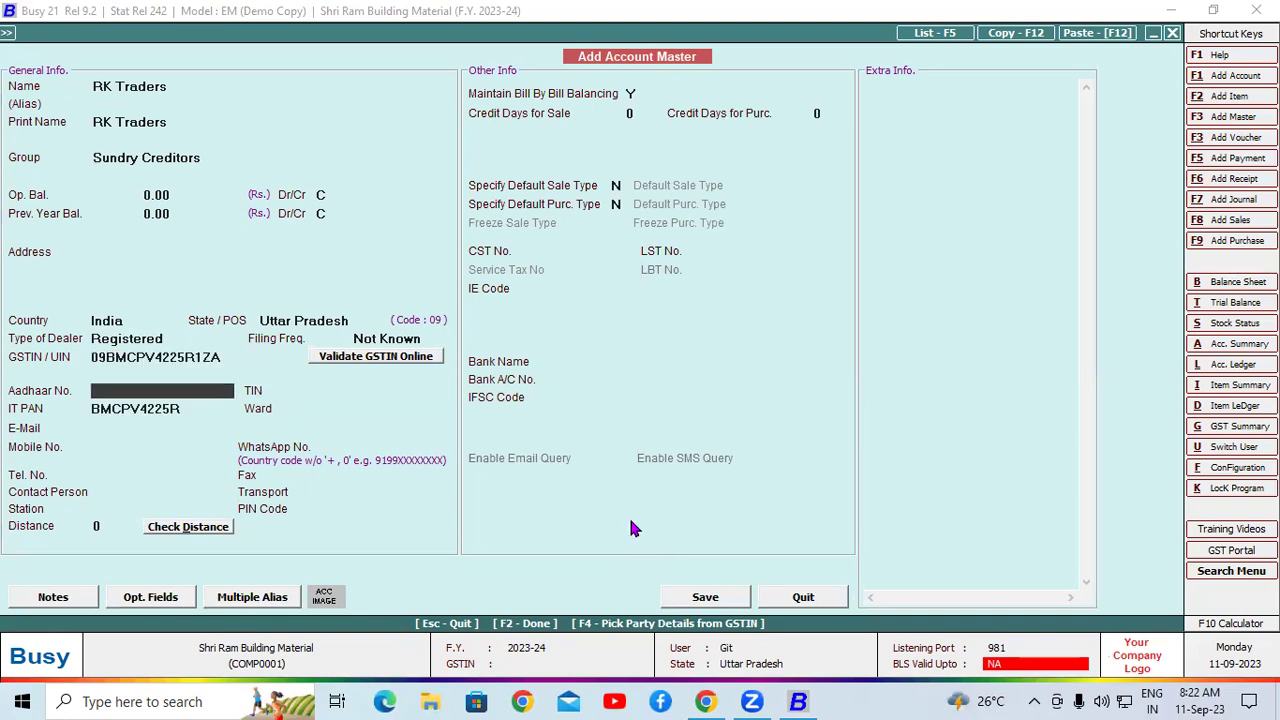
click(703, 600)
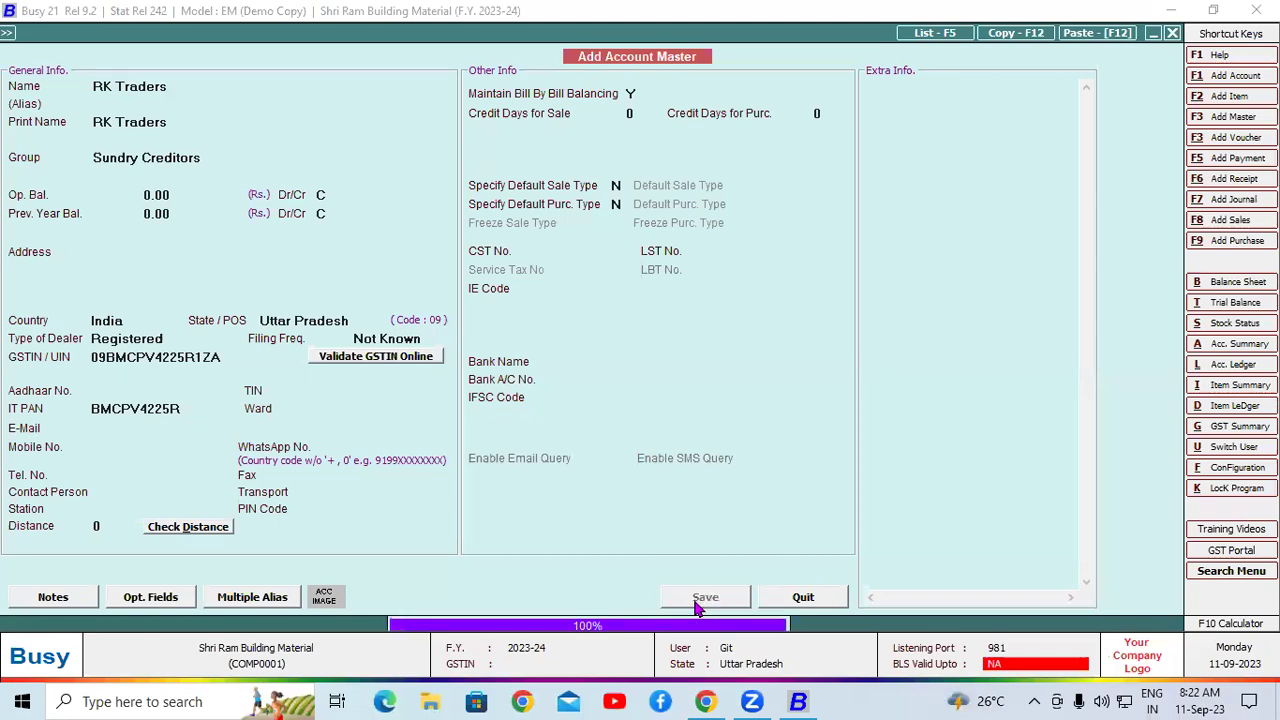
key(Return)
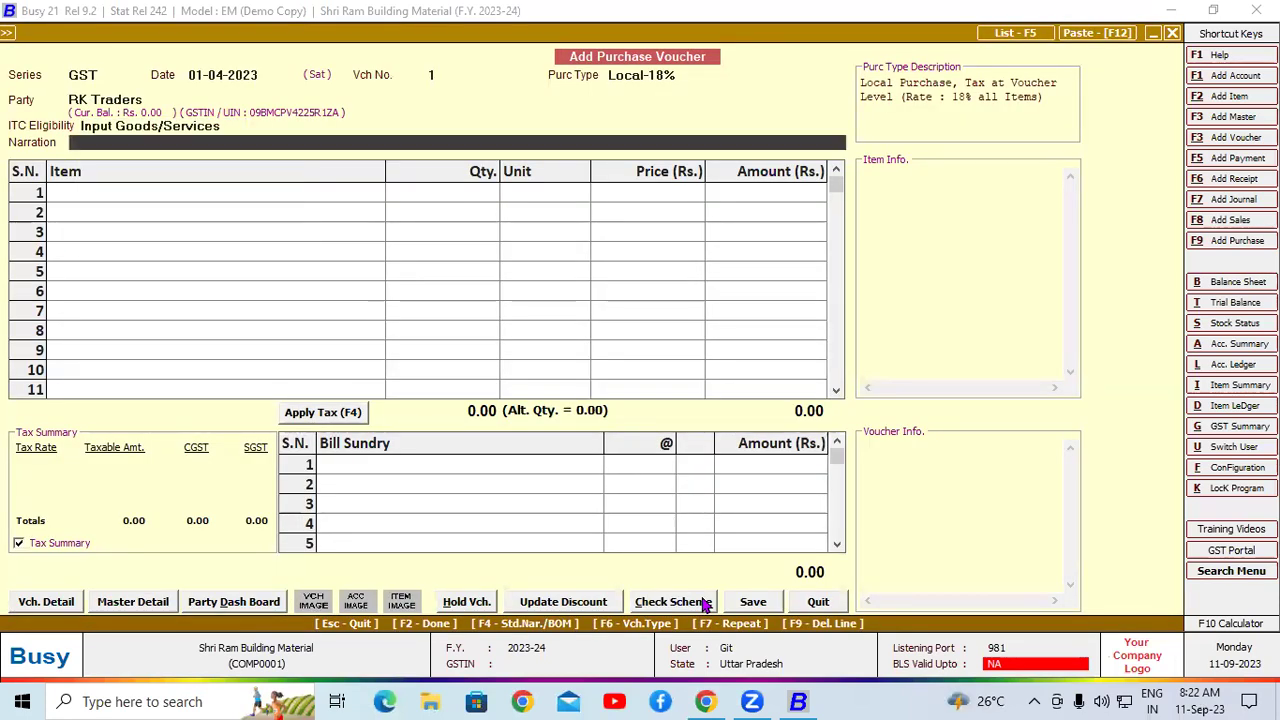
key(Return)
- Add 2 Pcs. of Vivo Y15 4 GB/ 64GB with serials 421241 and 451240
key(Return)
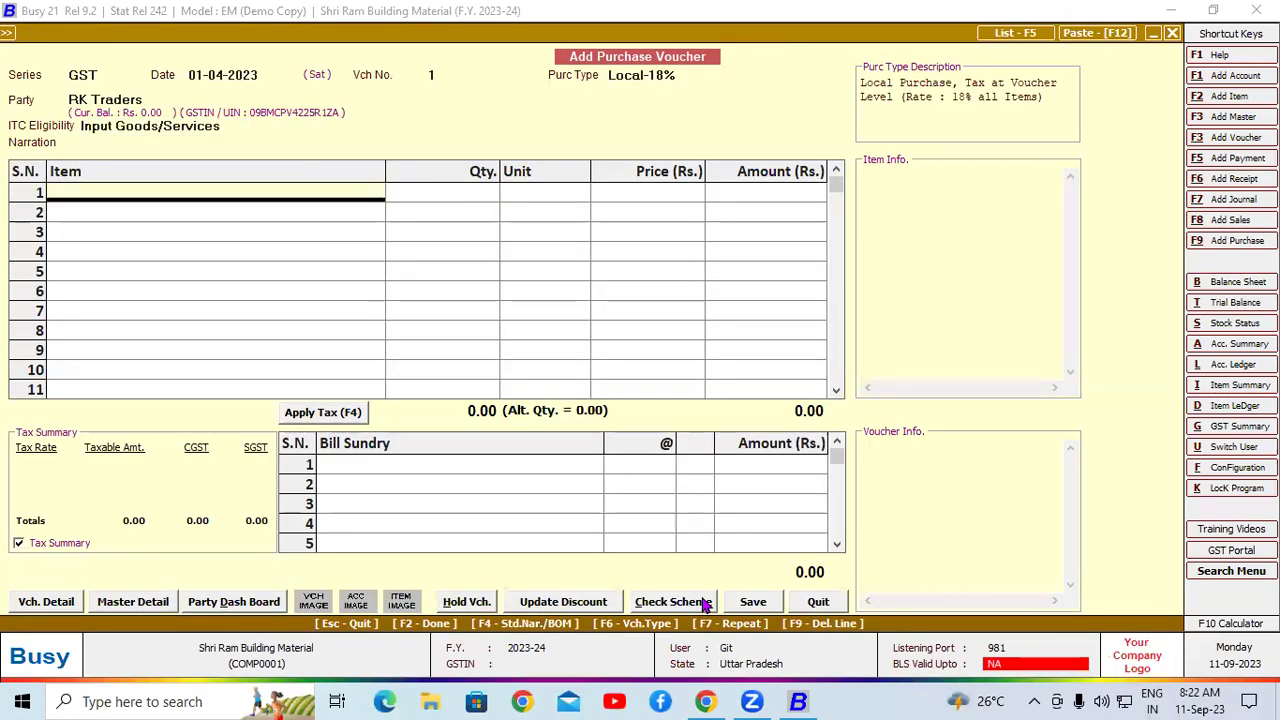
key(Return)
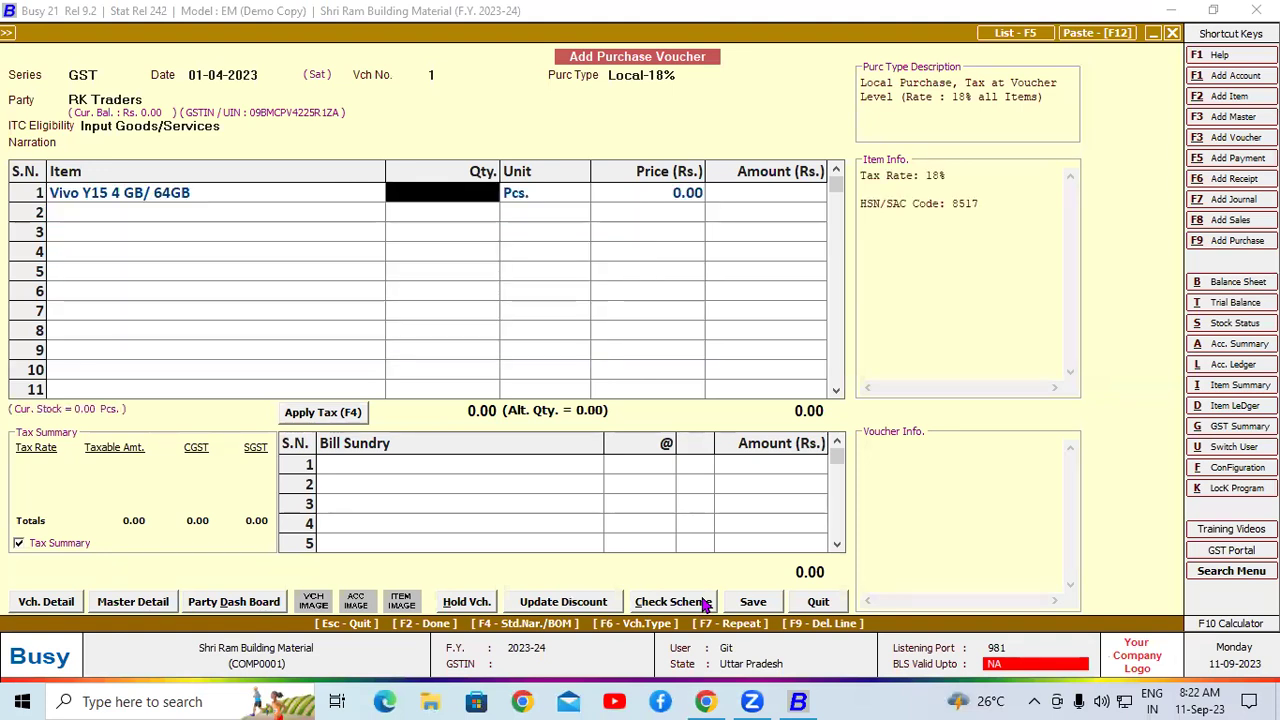
text(2)
key(Return)
key(Return)
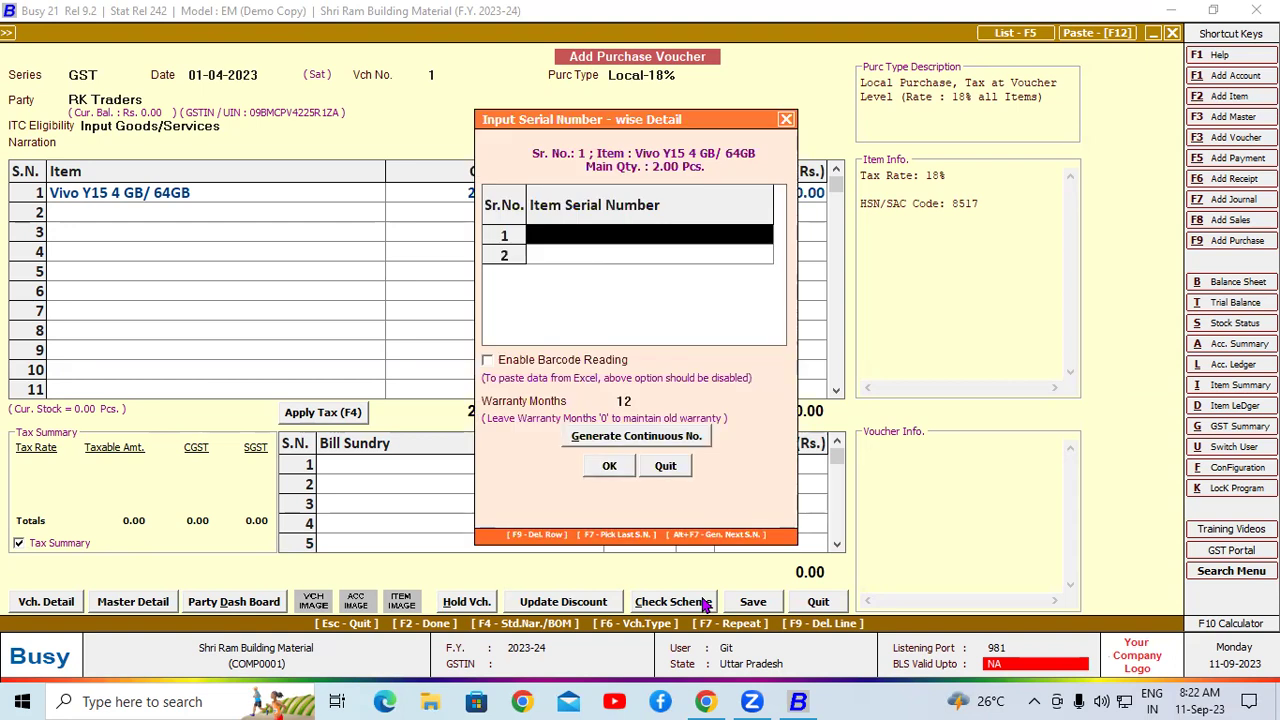
text(4)
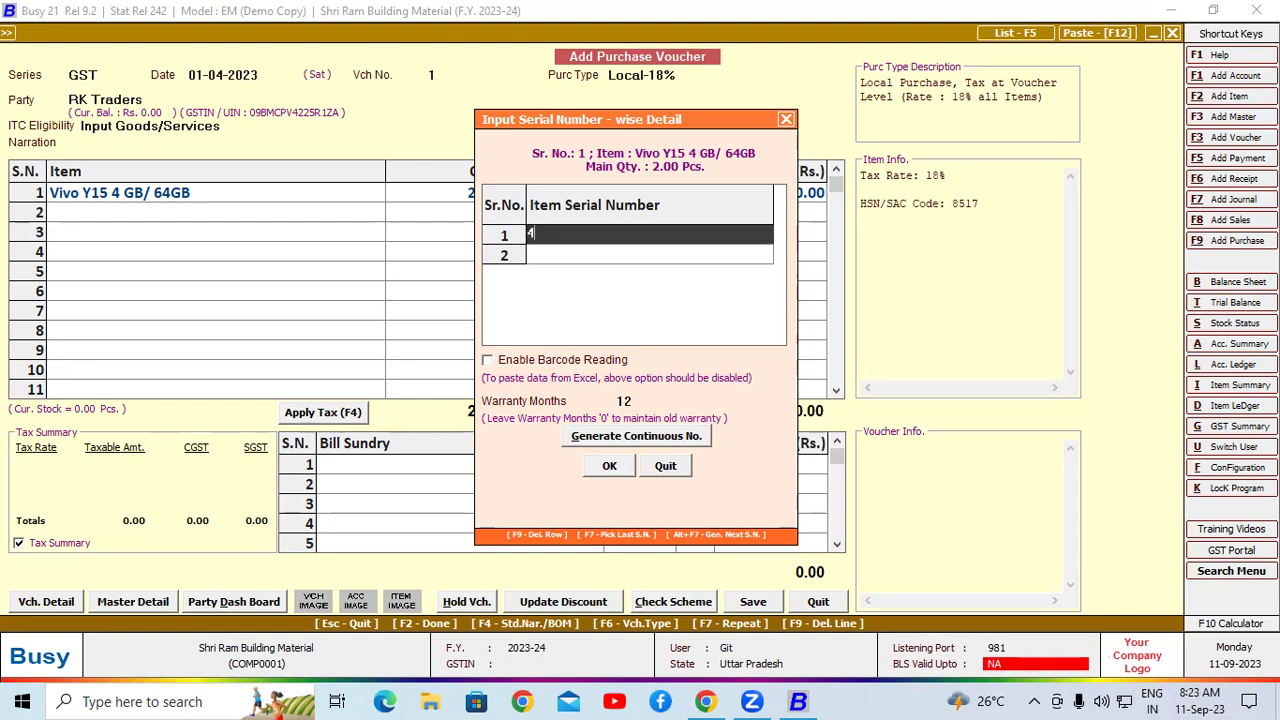
text(21241)
key(Return)
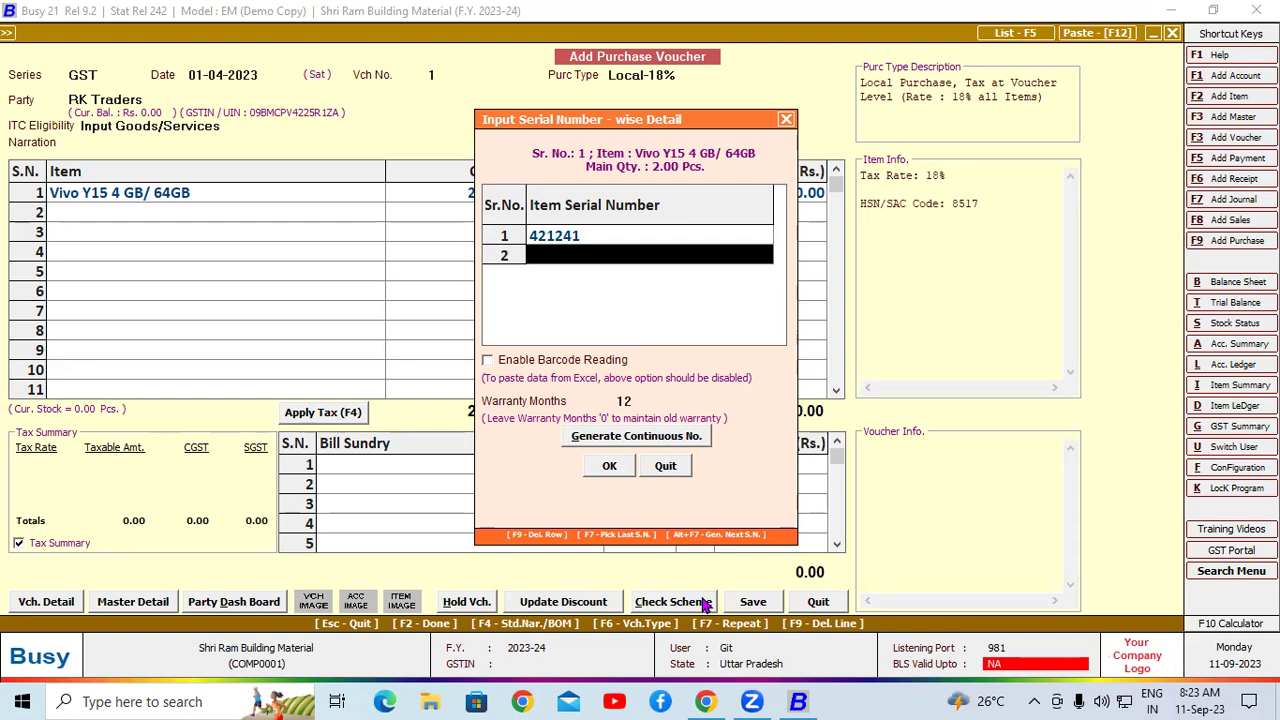
text(451240)
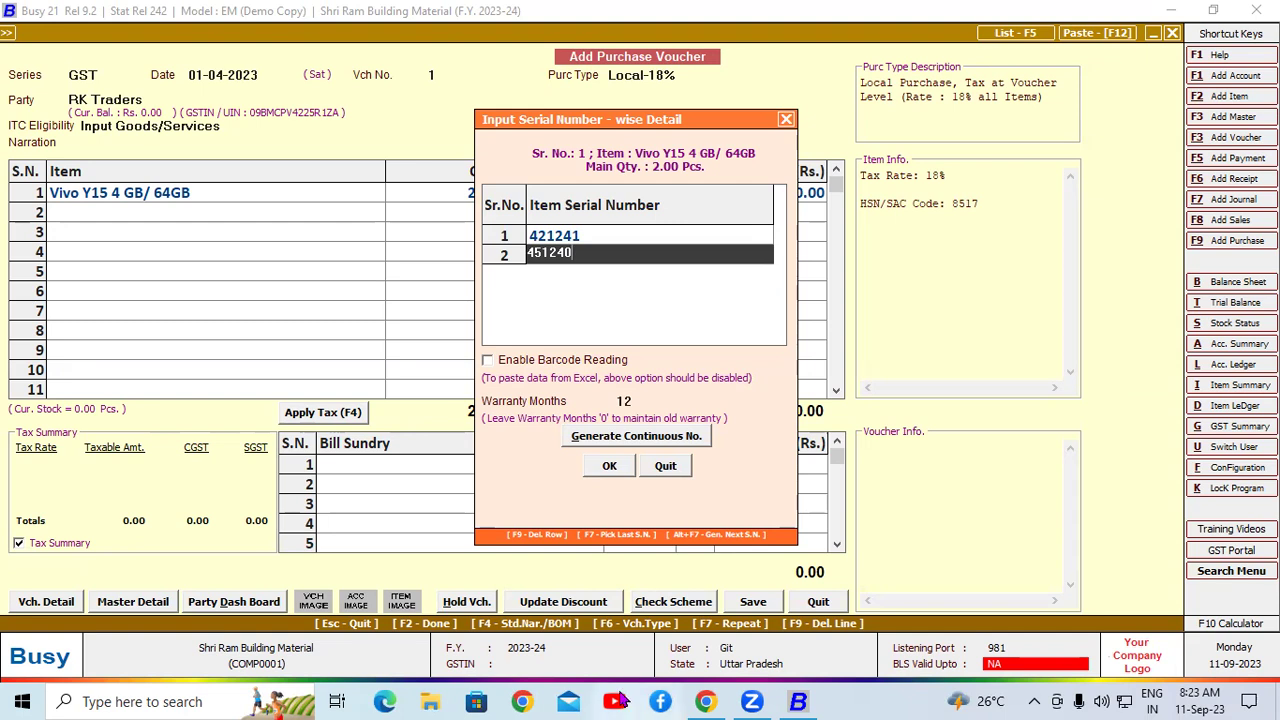
click(600, 467)
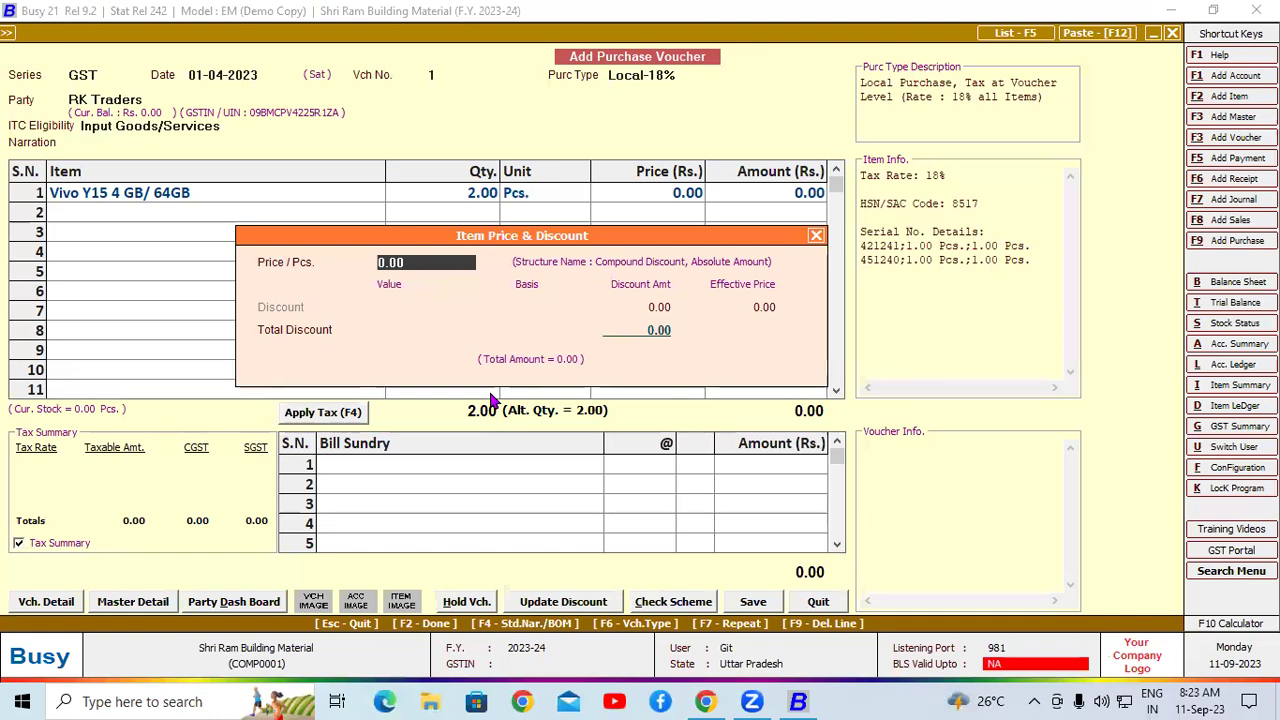
- Price the phones at 11,000 each, apply CGST and SGST, and save the voucher
text(11,000)
key(Return)
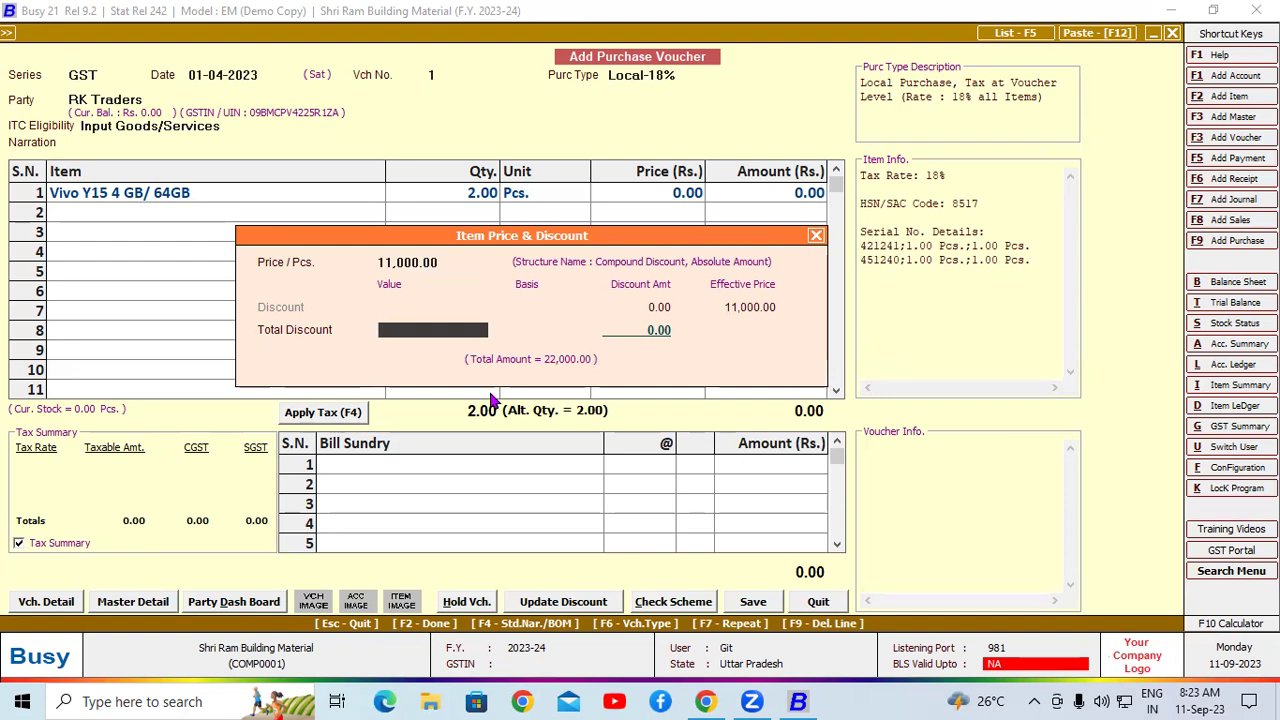
key(Return)
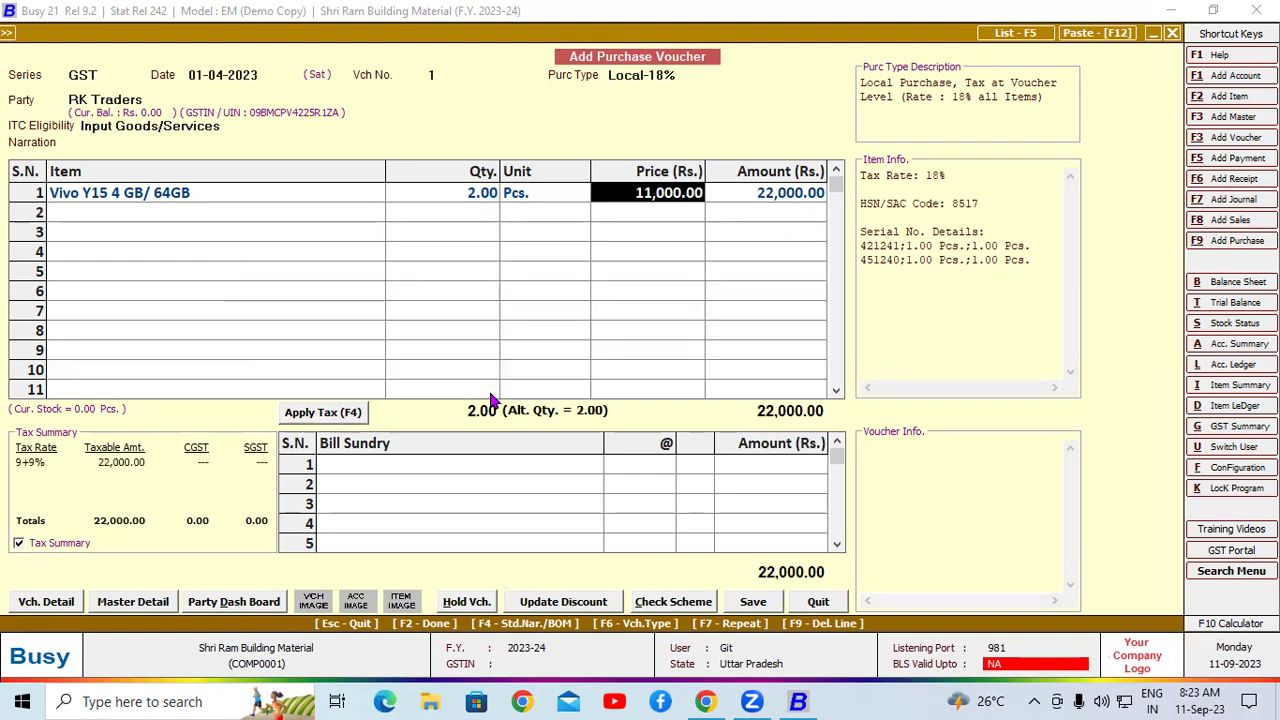
click(410, 463)
click(328, 412)
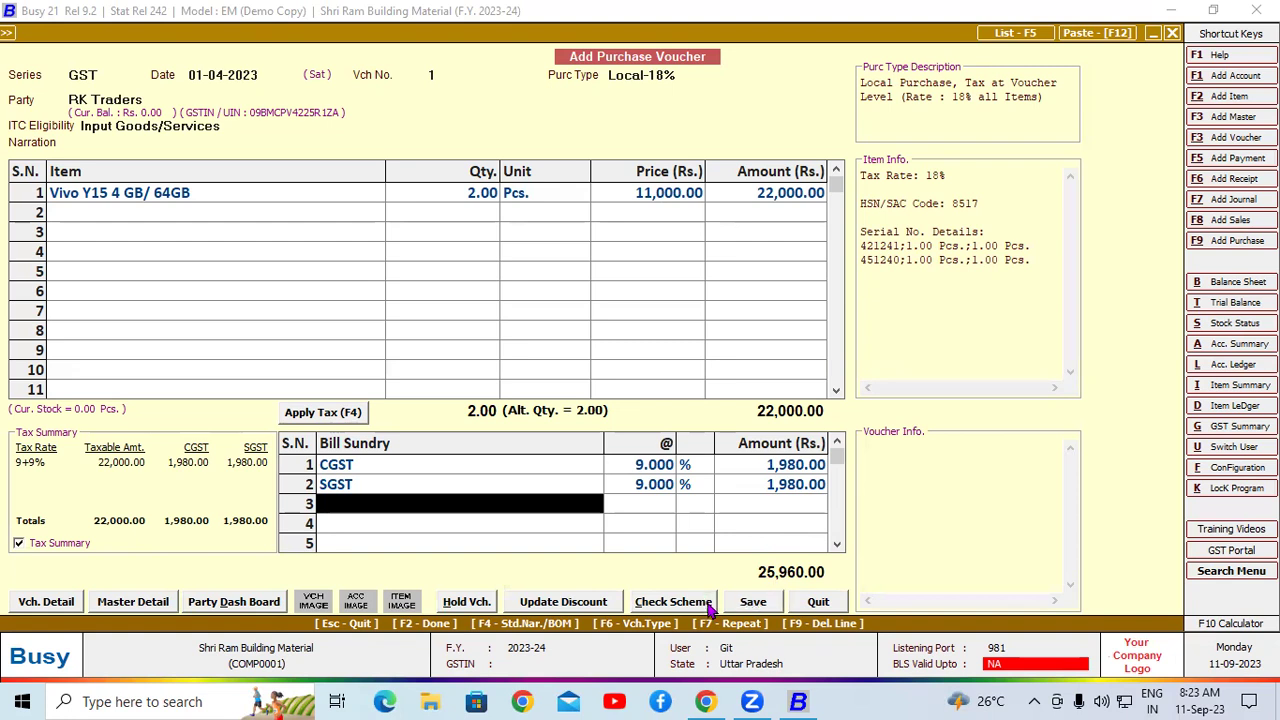
click(753, 605)
click(650, 418)
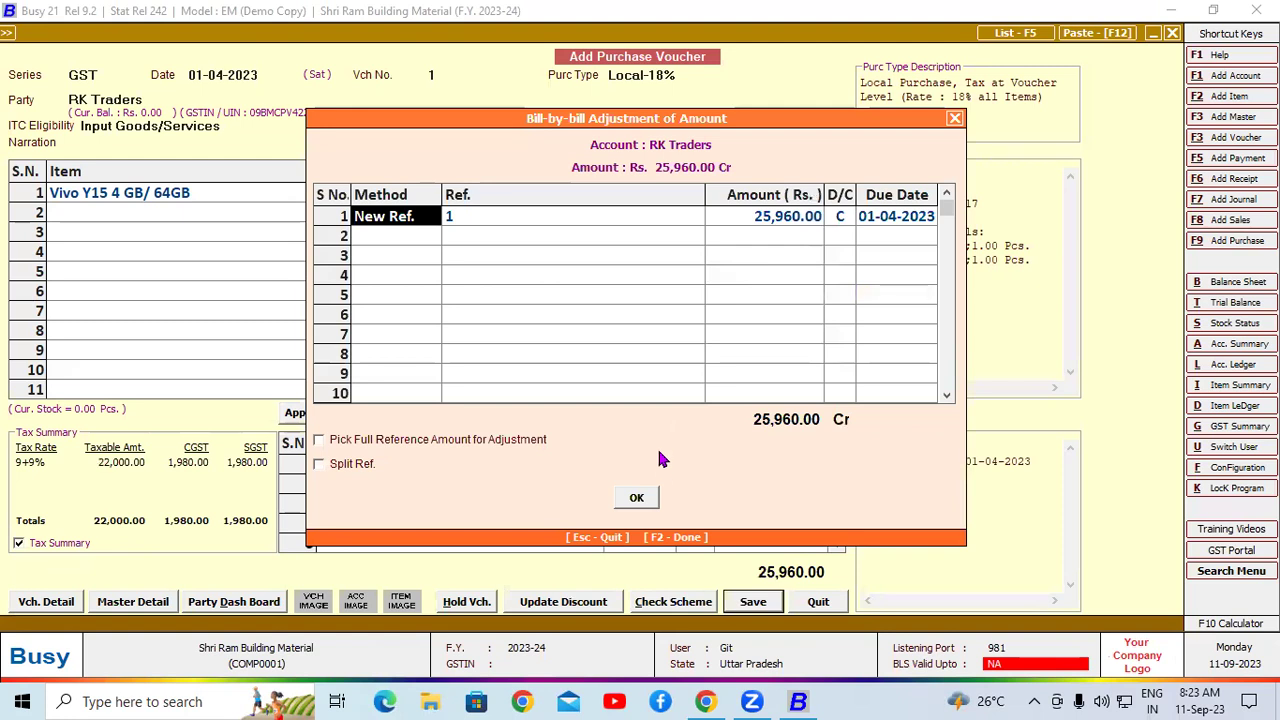
- Confirm the bill-by-bill adjustment to finish saving the 25,960 voucher
click(645, 497)
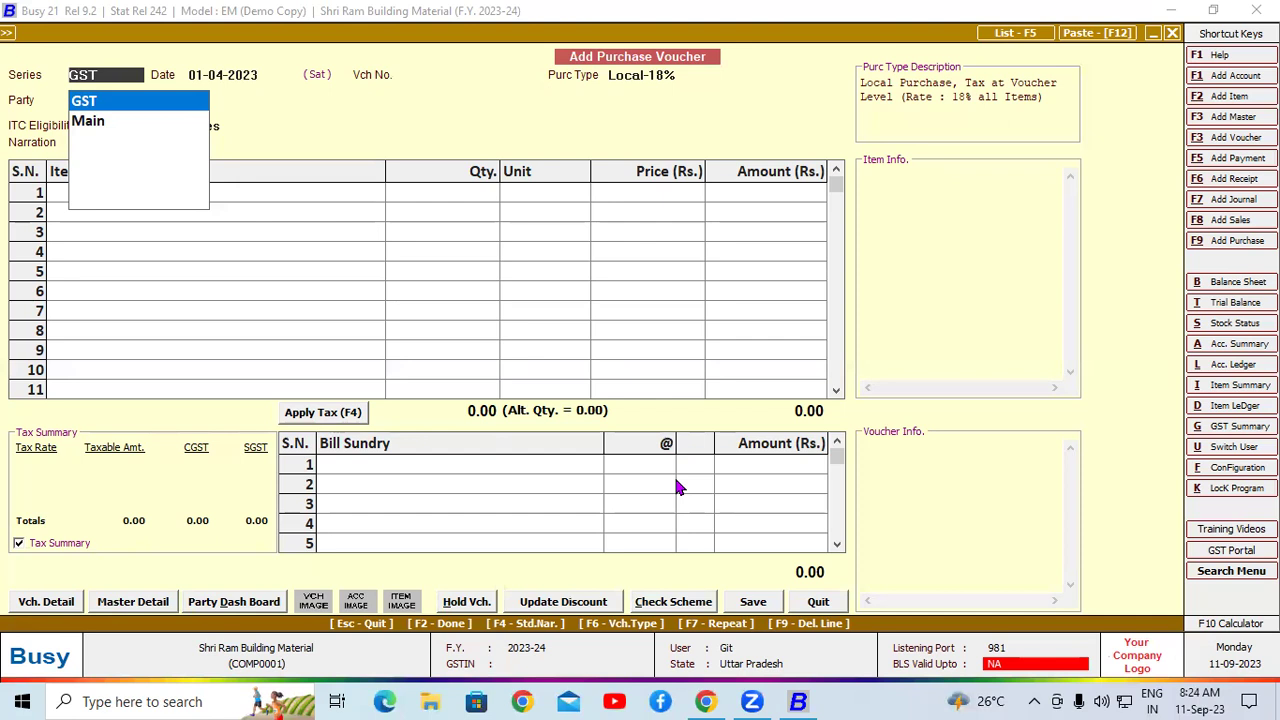
- Keep the GST series, set voucher number 2, confirm Local-18% and pick RK Traders as party
key(Return)
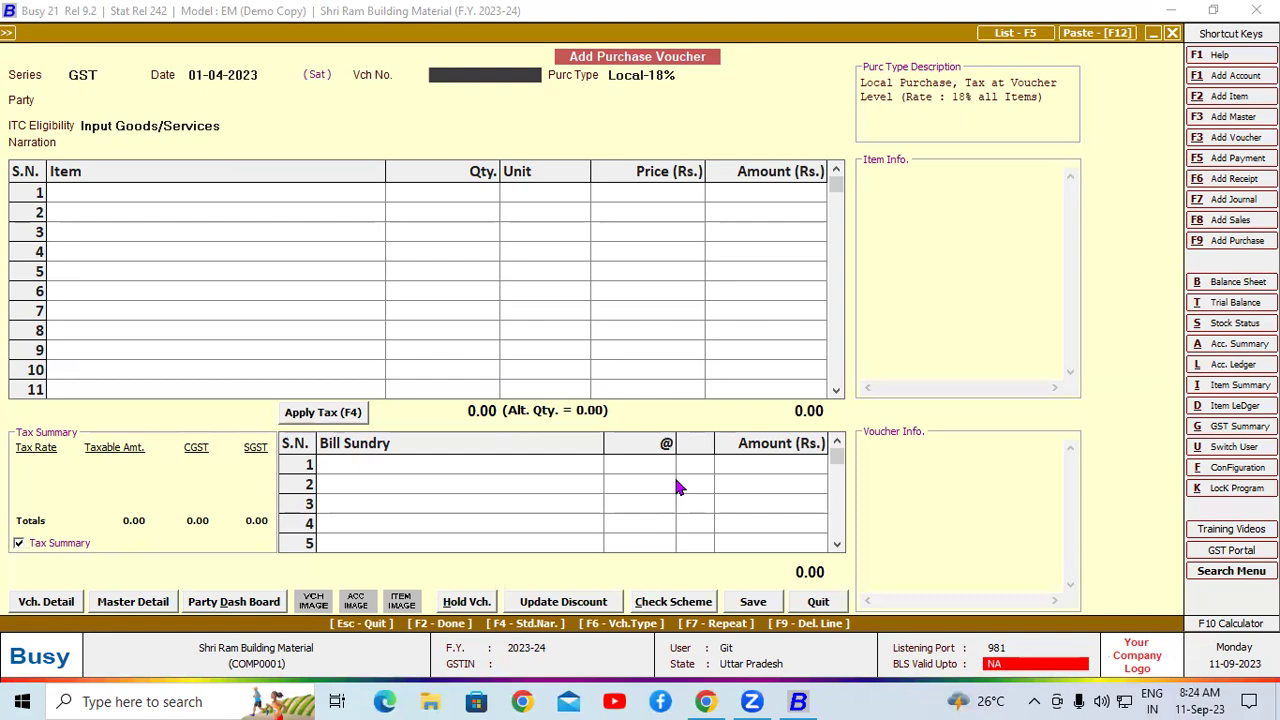
text(2)
key(Return)
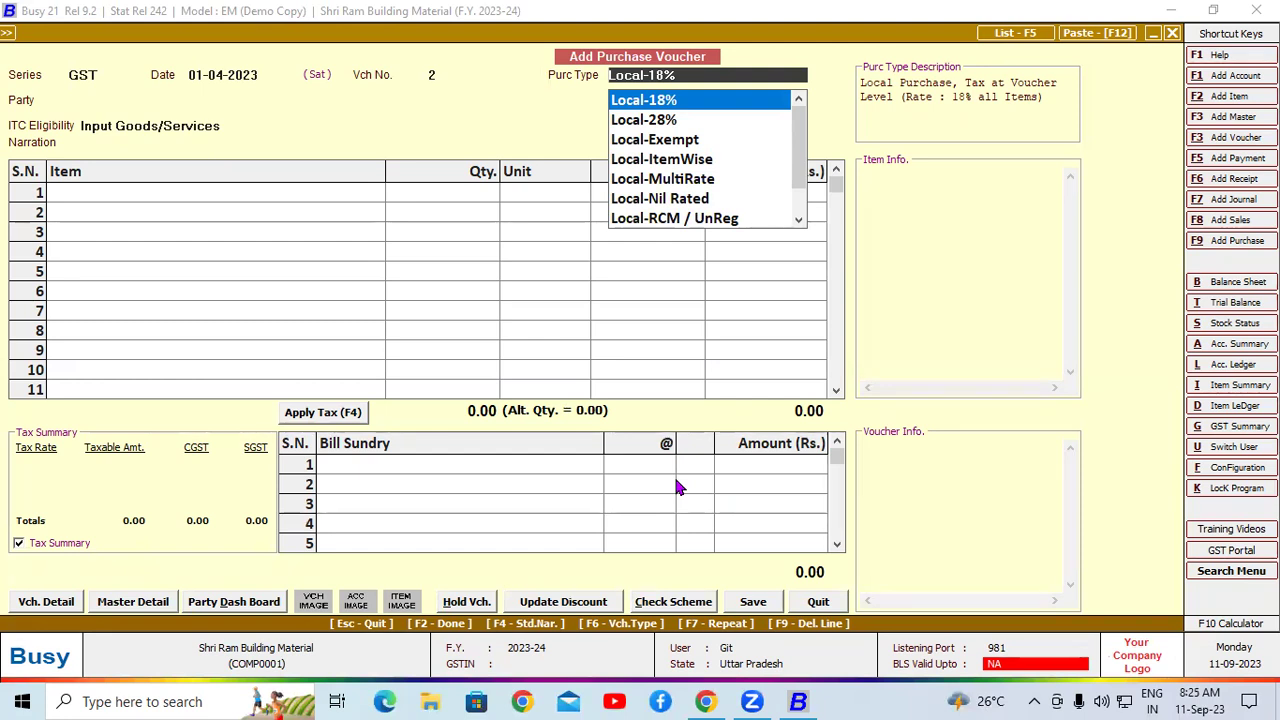
key(Return)
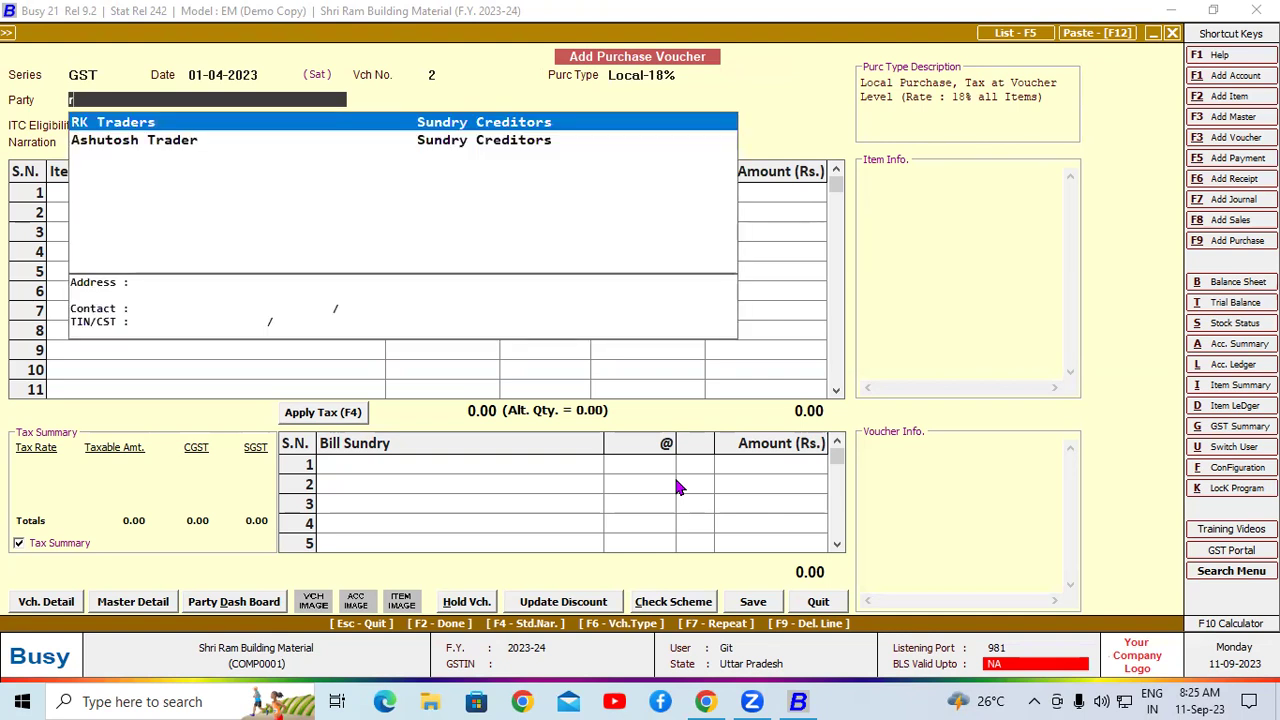
key(Return)
key(Return)
key(Return)
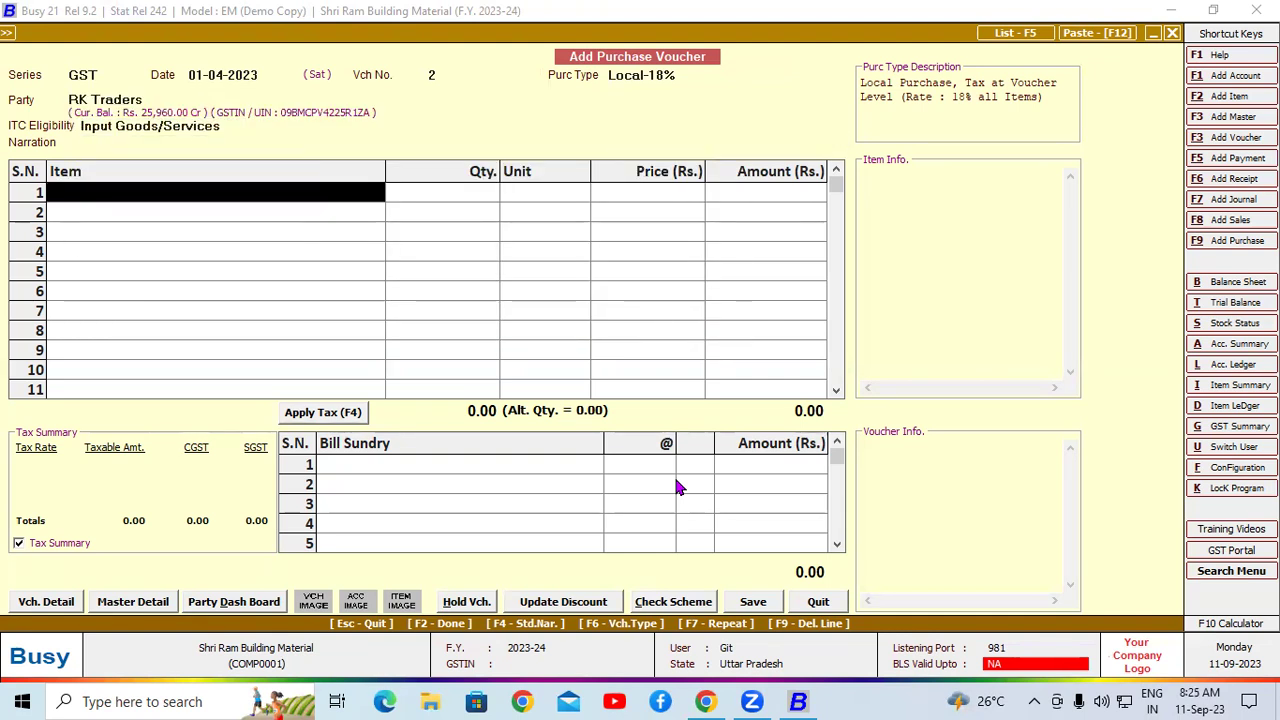
- Create item 'Bata Men's Formal Slip and Shoes' and begin a new item group named Footwear
key(alt+F2)
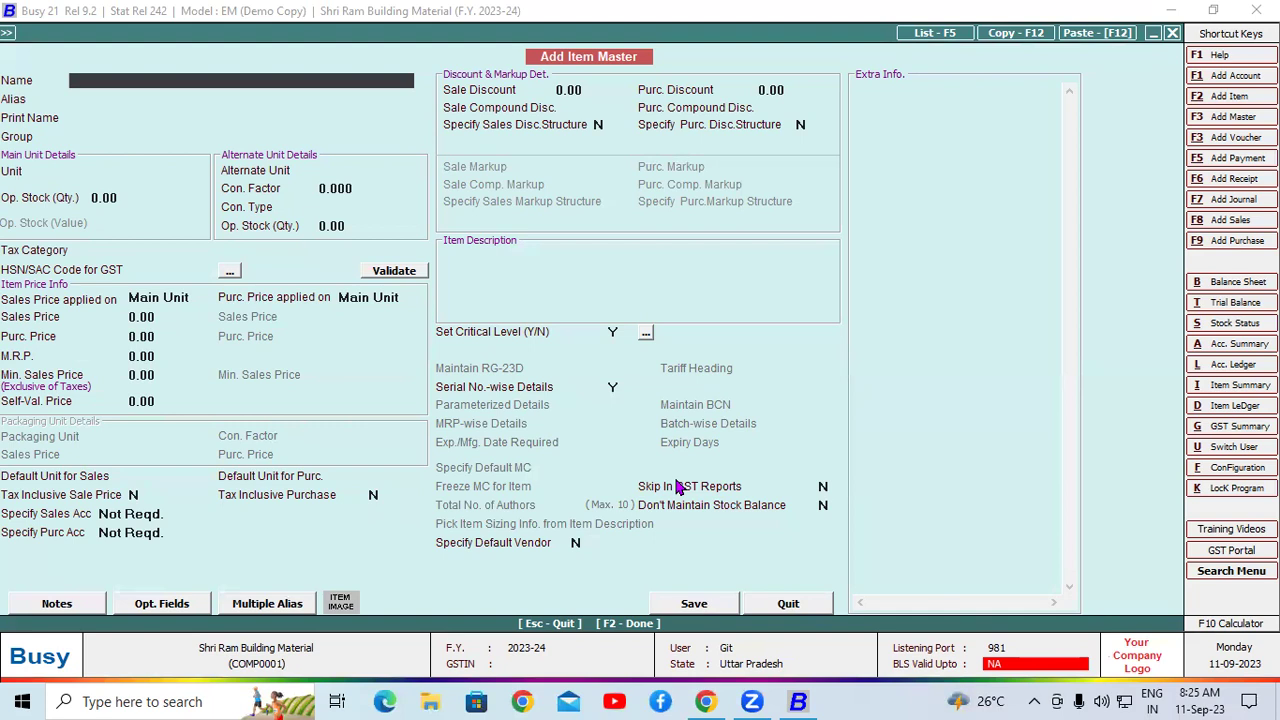
text(Bata Men's)
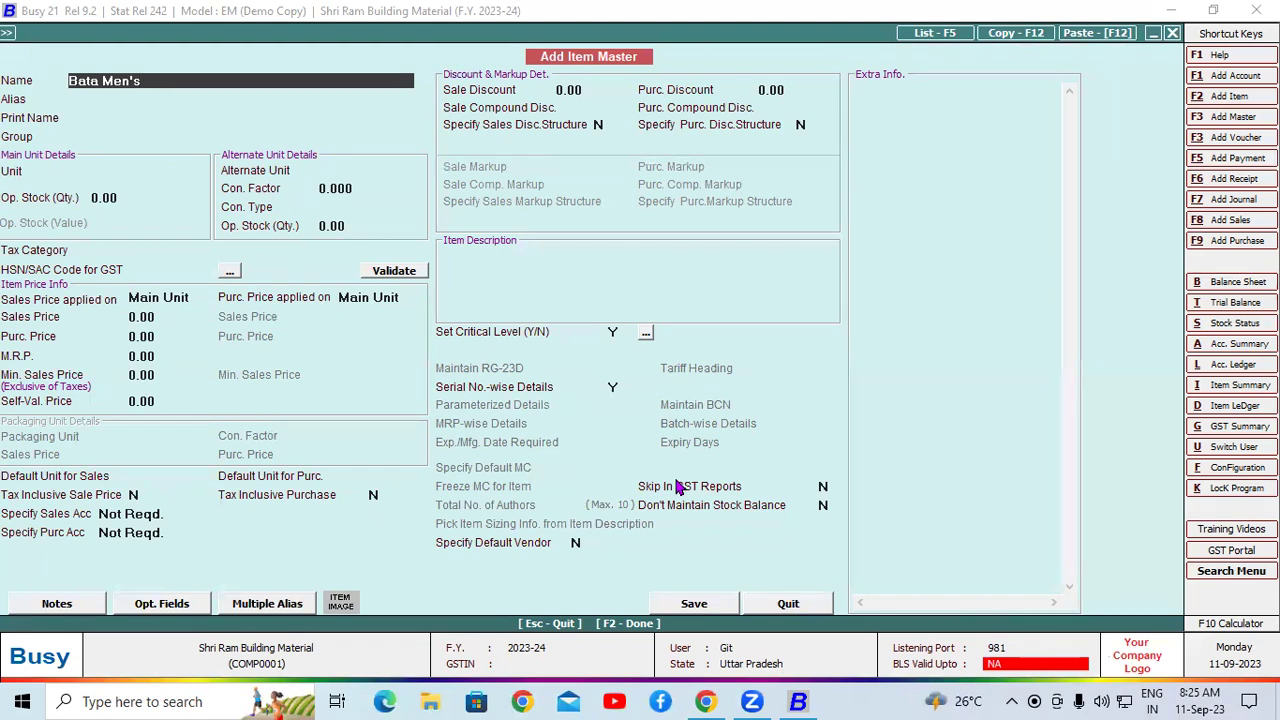
text(  Formal Slip and Shoes)
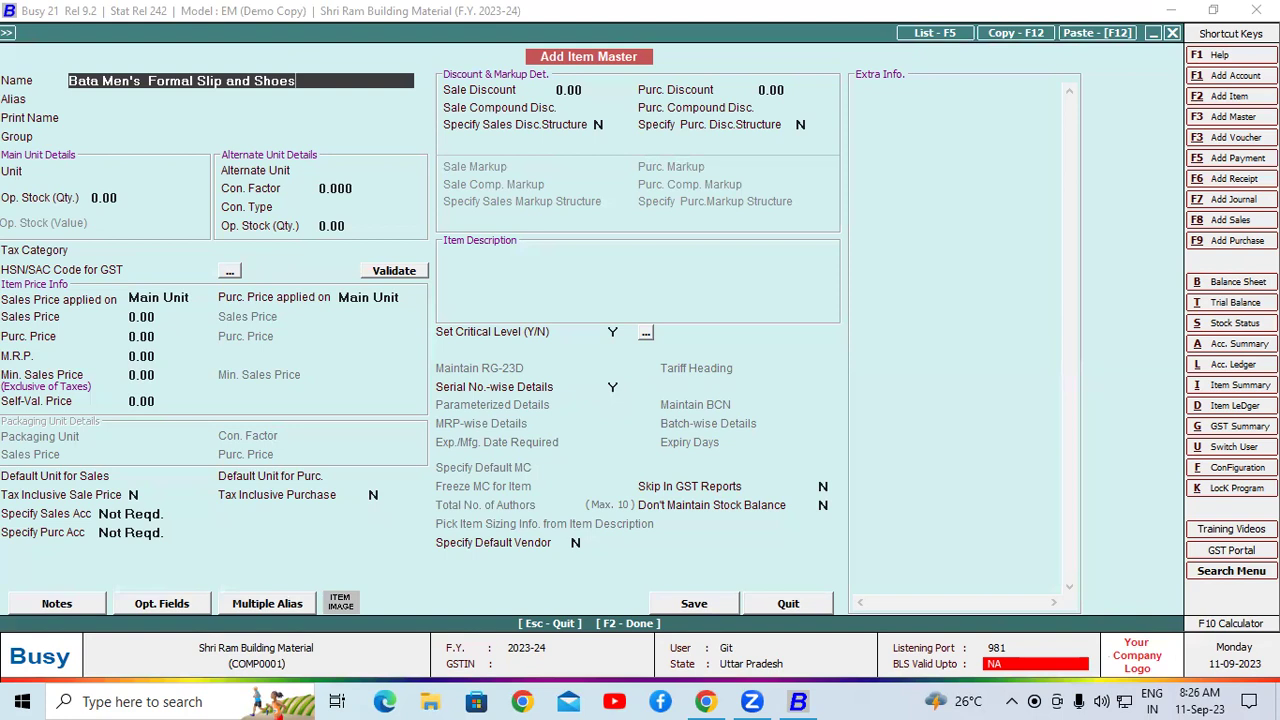
key(Return)
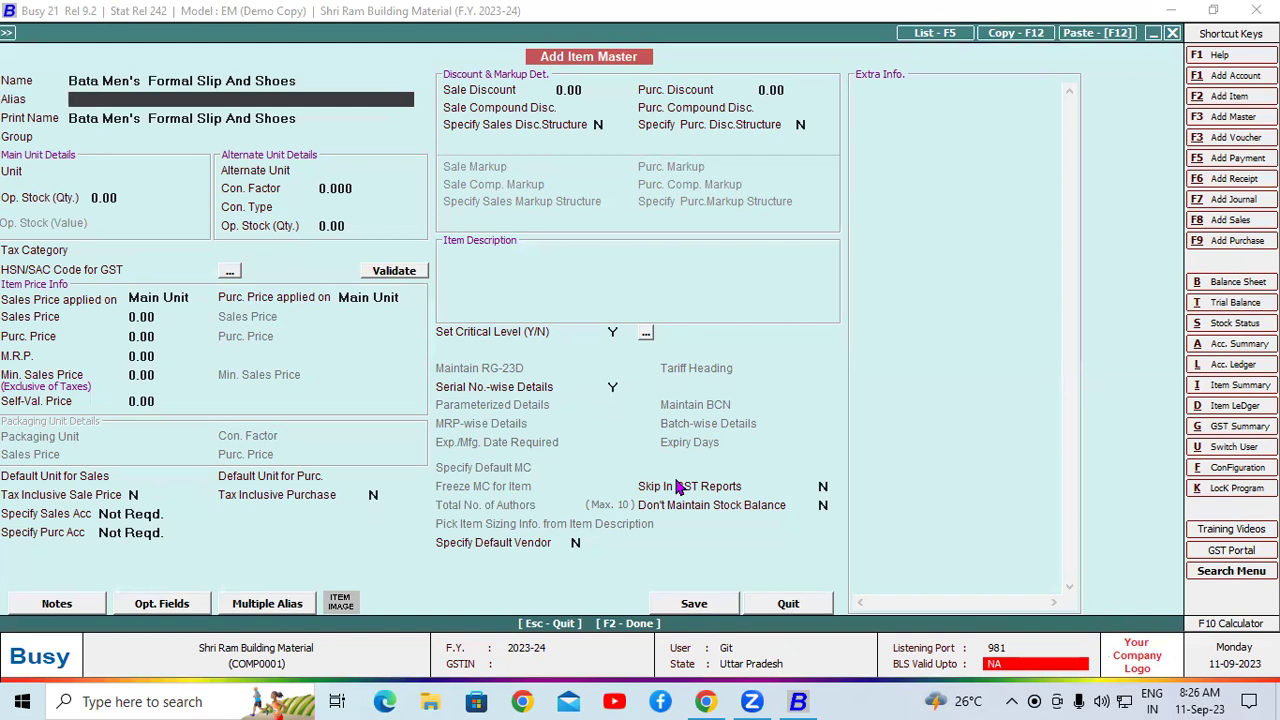
key(Return)
key(Return)
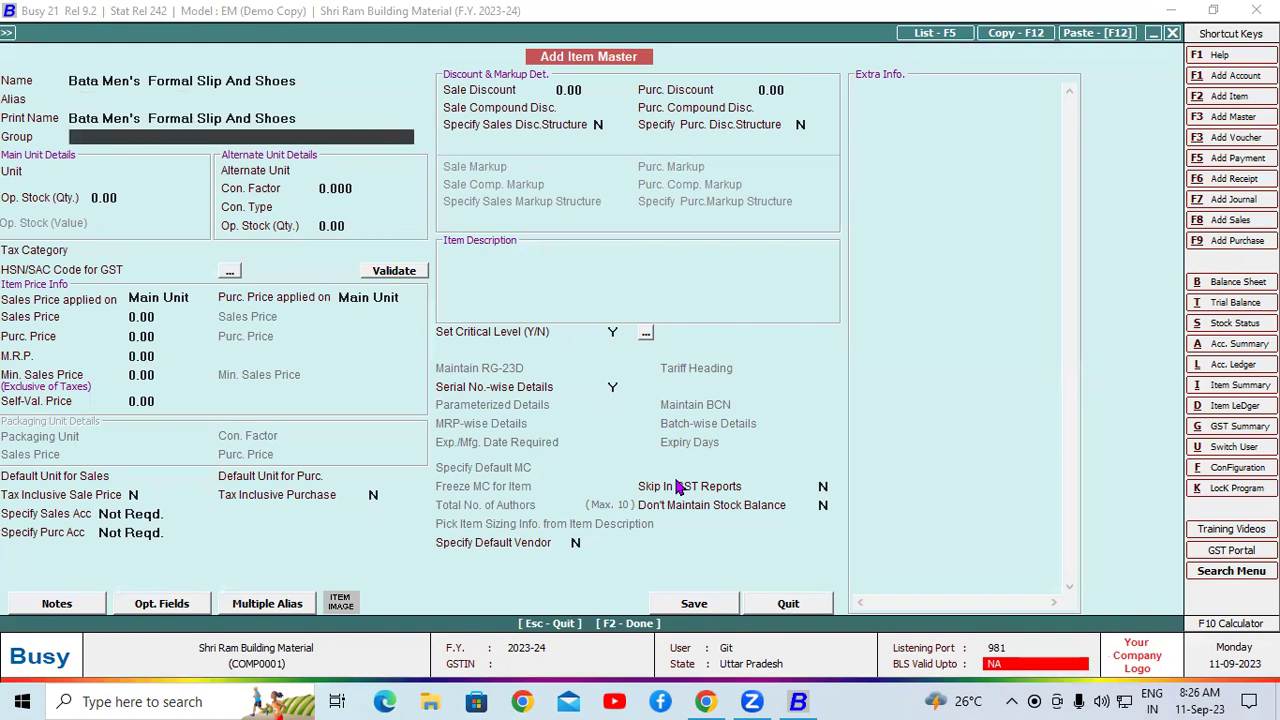
key(F3)
text(Foot)
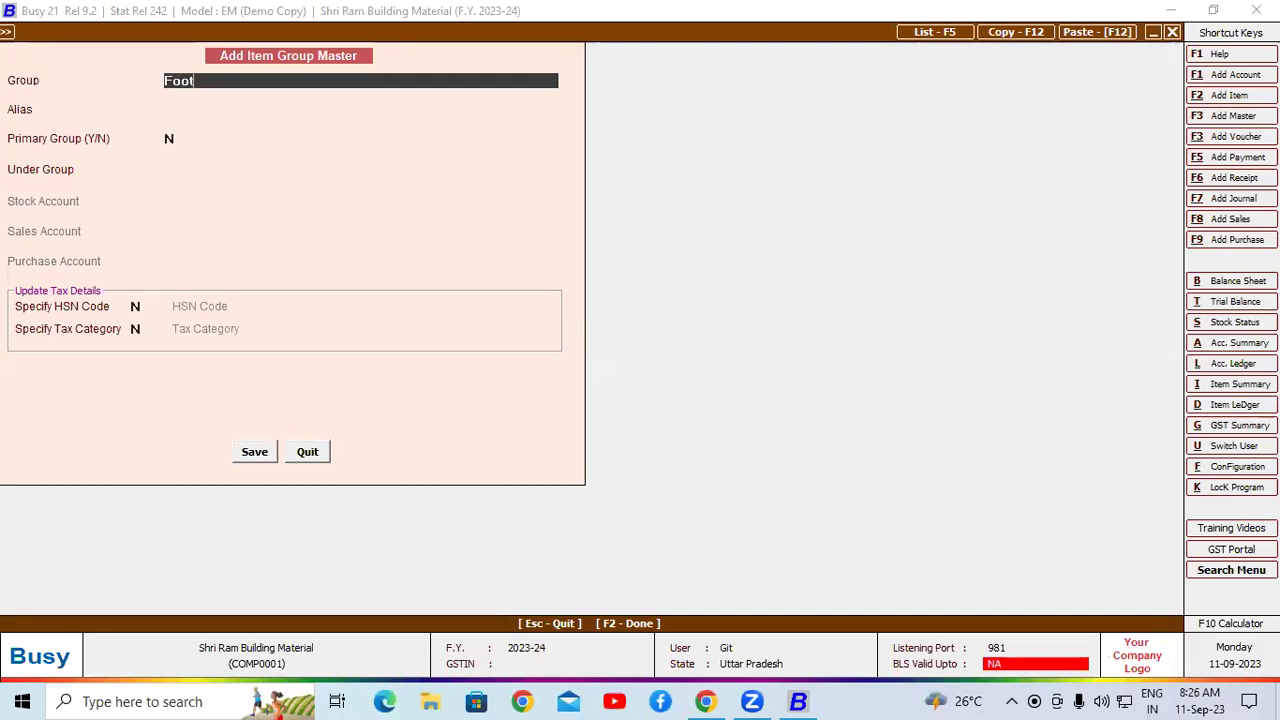
text(wear)
- Save Footwear as a primary group with HSN code 6404 and GST 18% tax category
key(Return)
key(Return)
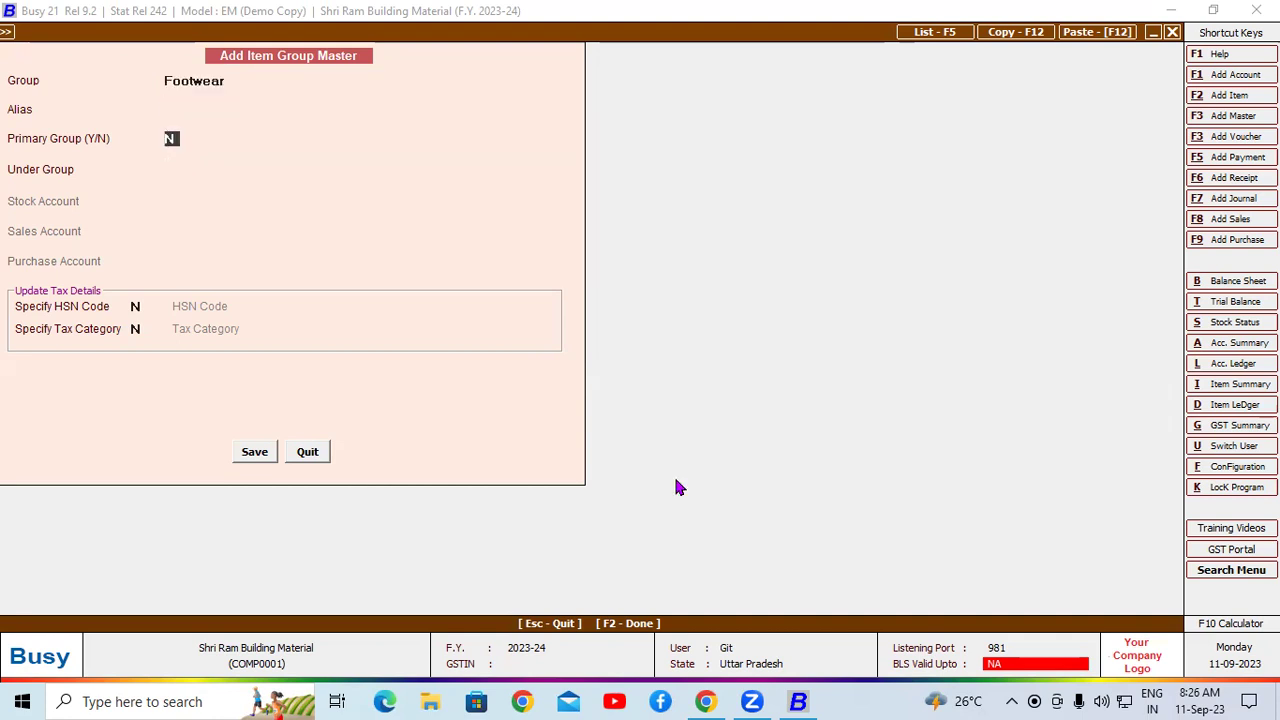
text(y)
key(Return)
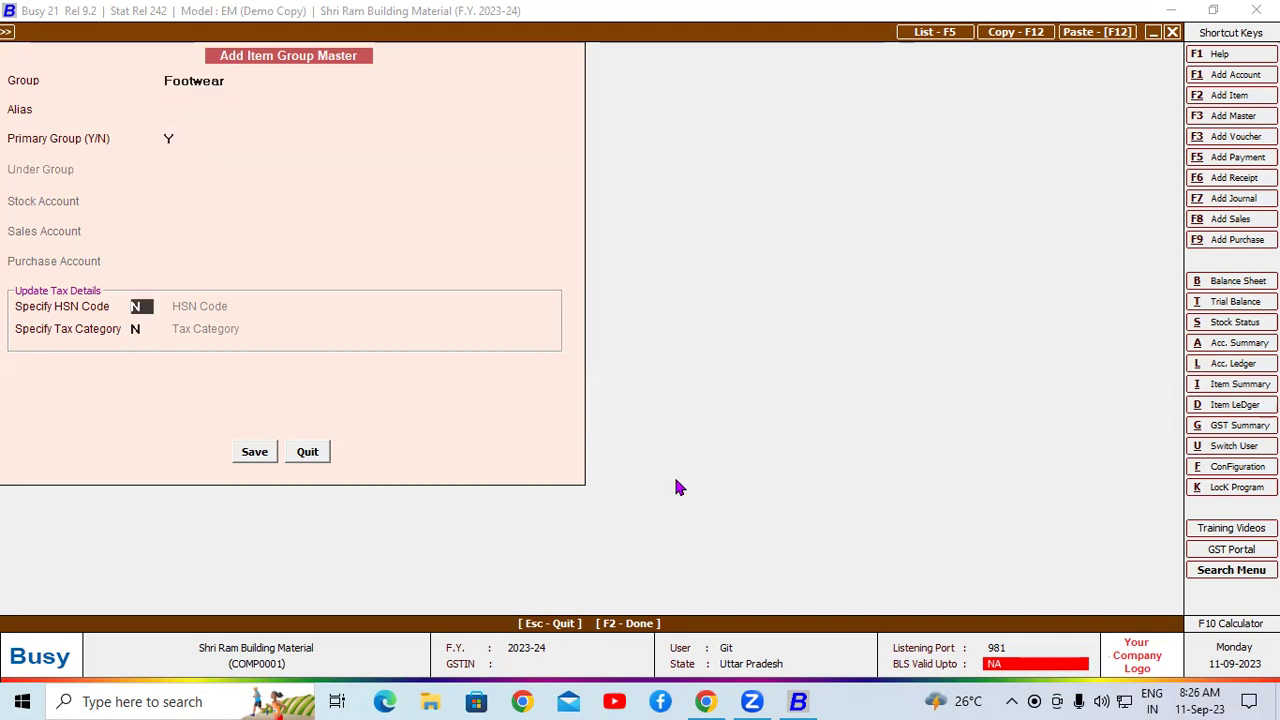
text(y)
key(Return)
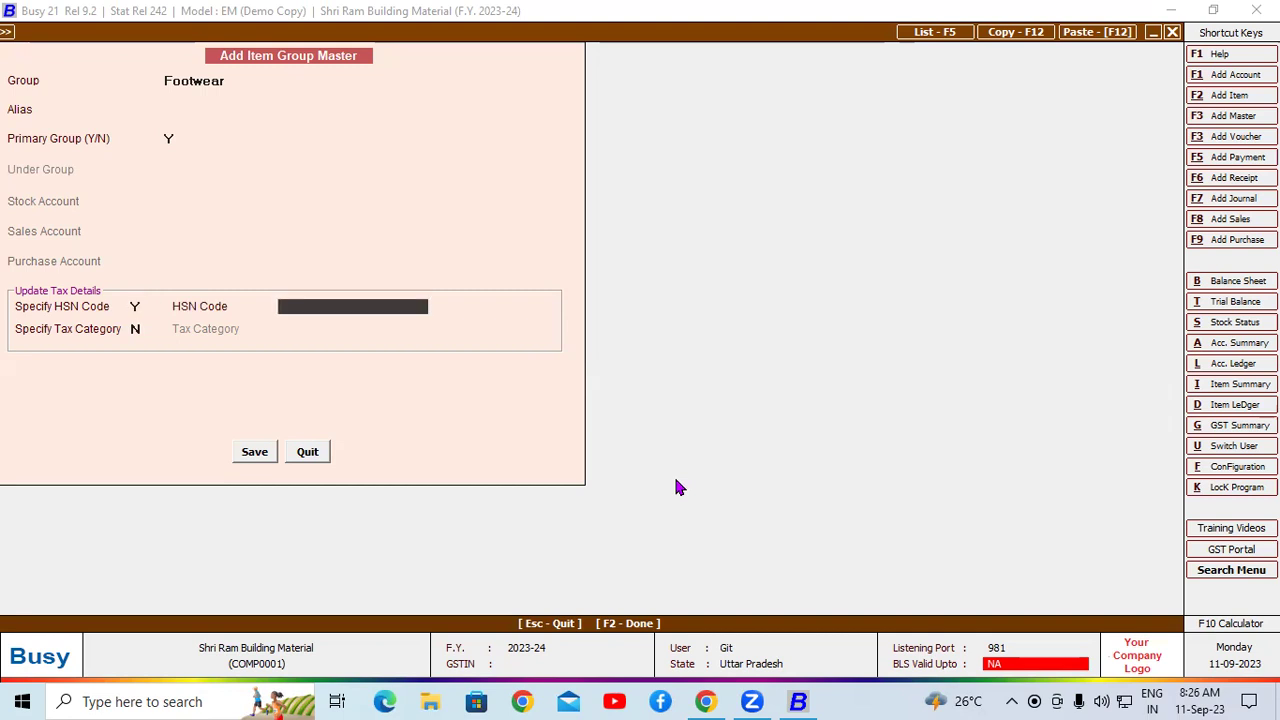
text(6404)
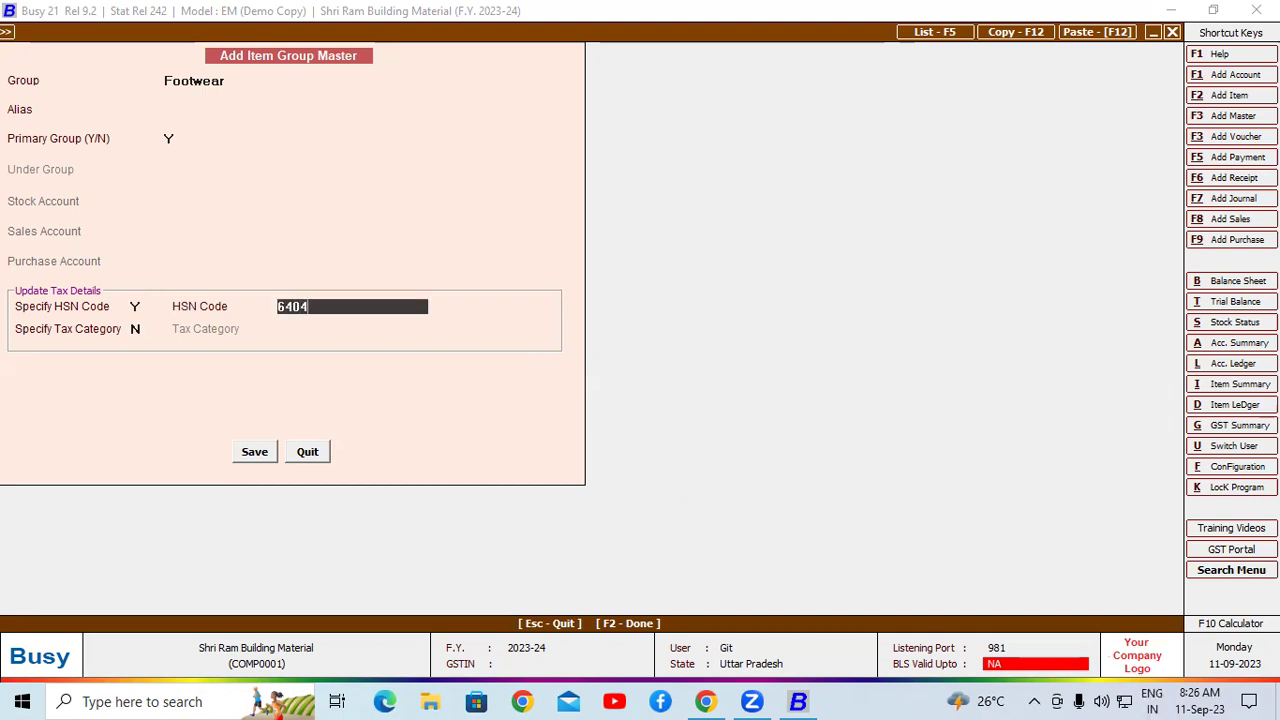
key(Return)
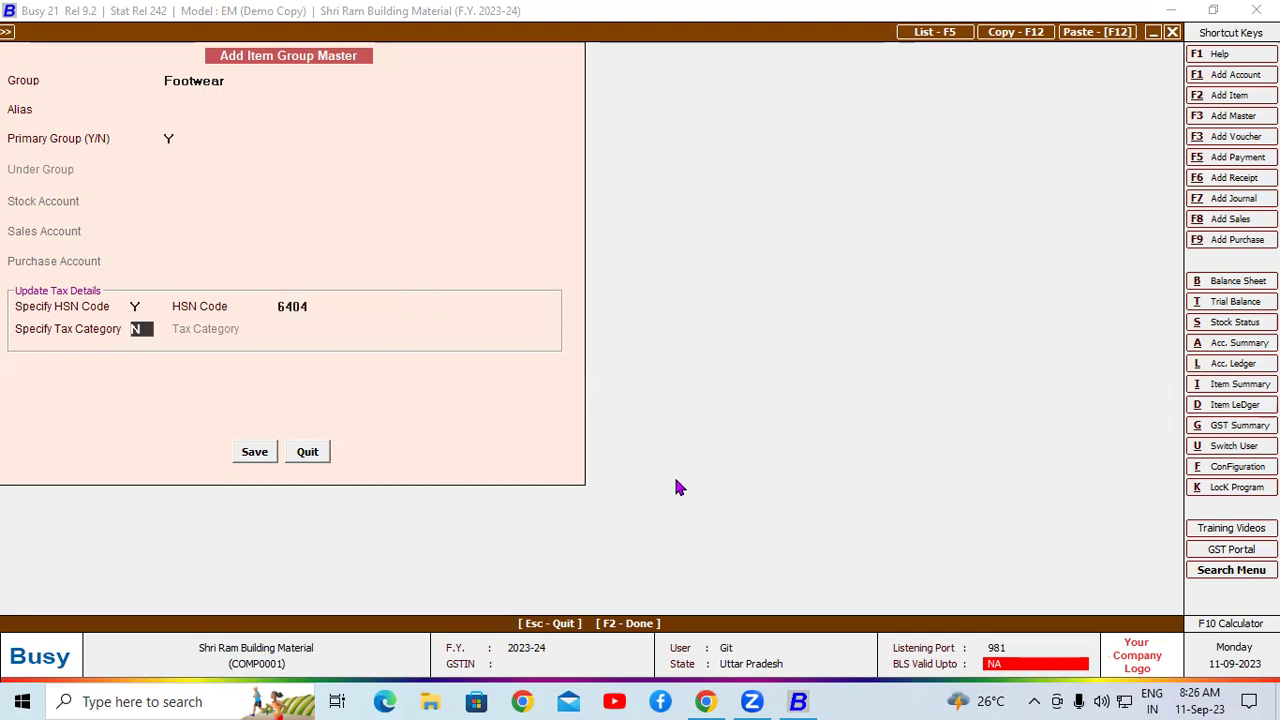
text(Y)
key(Return)
key(Down)
key(Down)
key(Down)
key(Return)
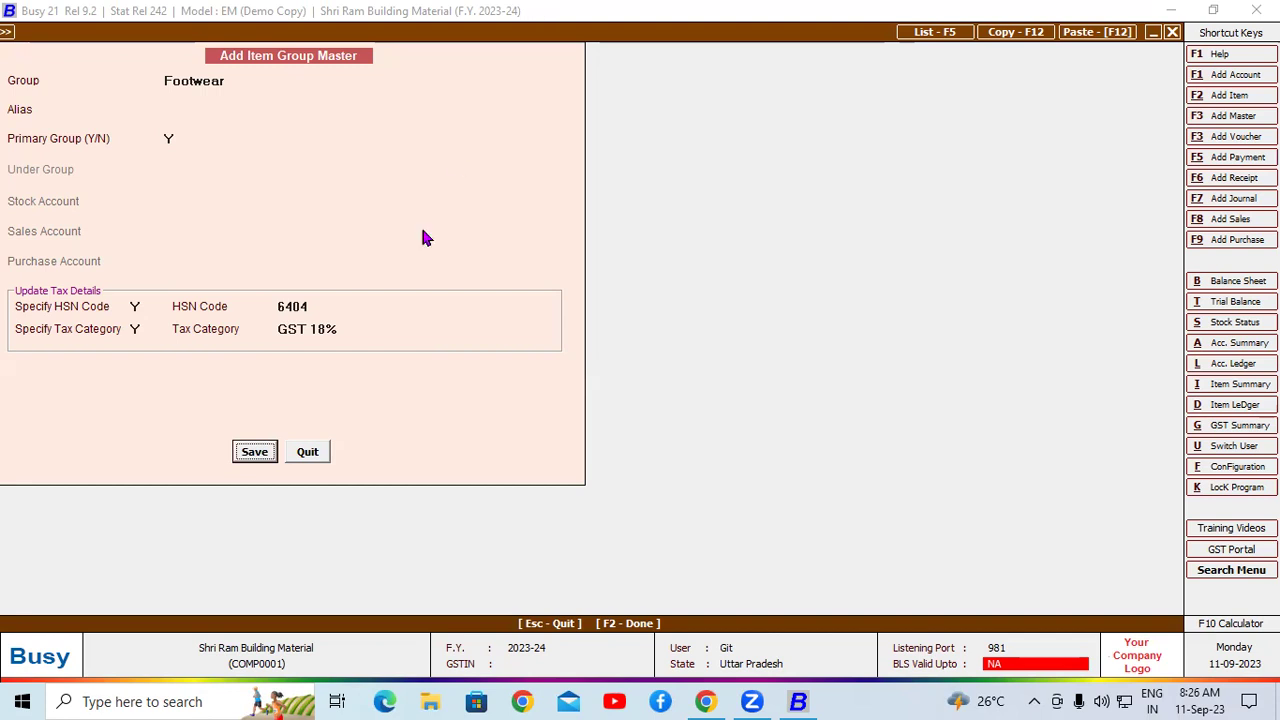
click(258, 456)
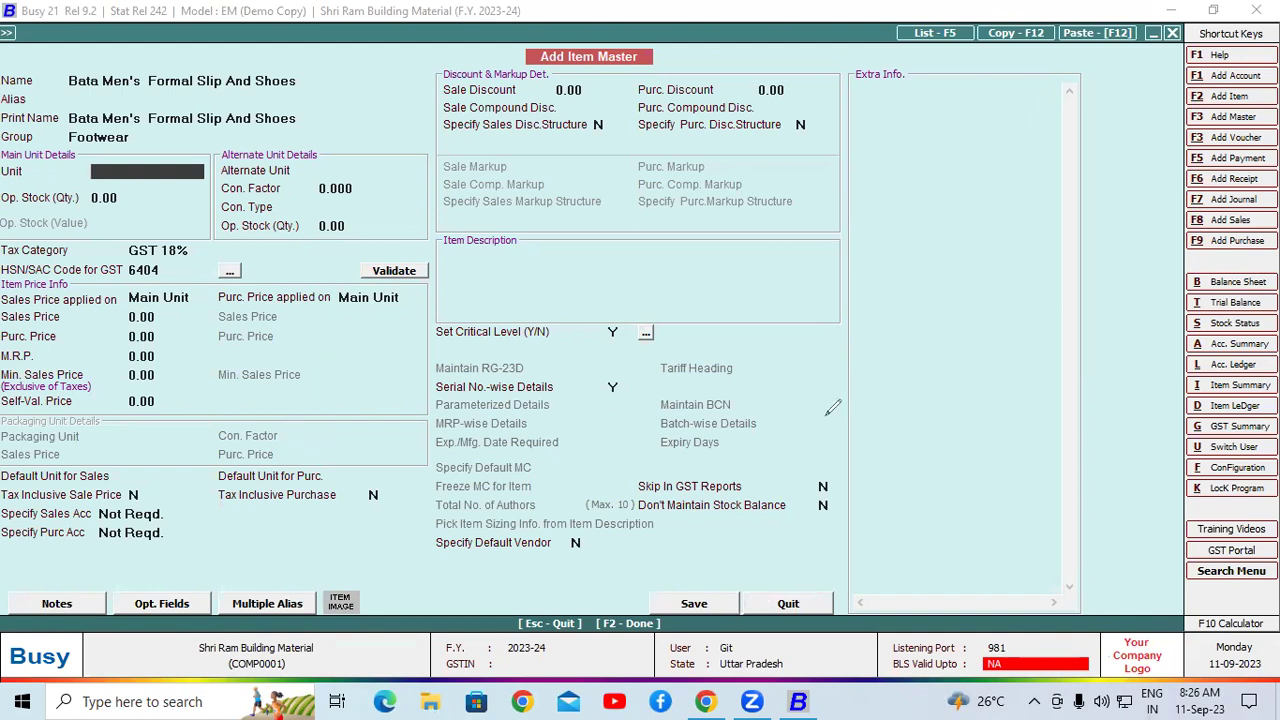
- Create the new unit Pair for the Bata shoes item, then save the item
drag(790, 268, 757, 277)
mouse_move(887, 194)
mouse_down()
mouse_move(921, 184)
mouse_move(893, 160)
mouse_move(988, 215)
mouse_move(951, 166)
mouse_up()
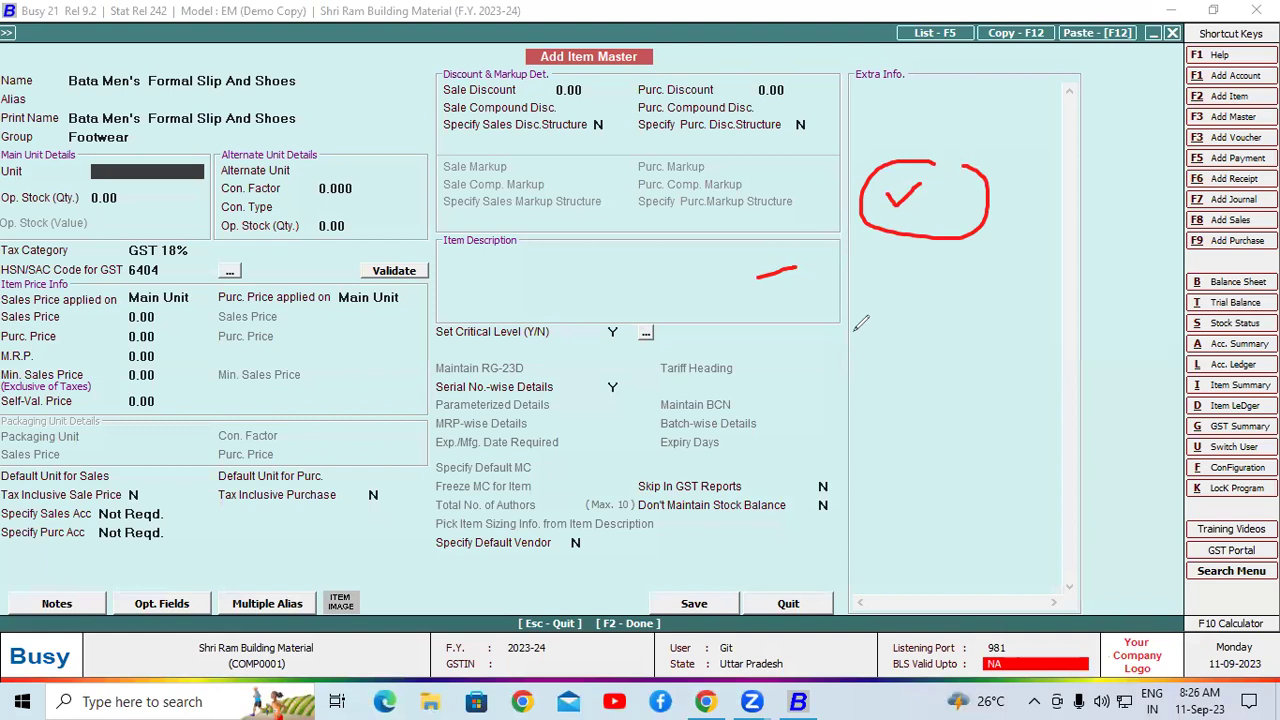
mouse_move(791, 267)
mouse_down()
mouse_move(797, 318)
mouse_move(753, 308)
mouse_move(818, 288)
mouse_move(822, 310)
mouse_move(880, 288)
mouse_move(912, 252)
mouse_move(892, 296)
mouse_up()
drag(847, 349, 918, 337)
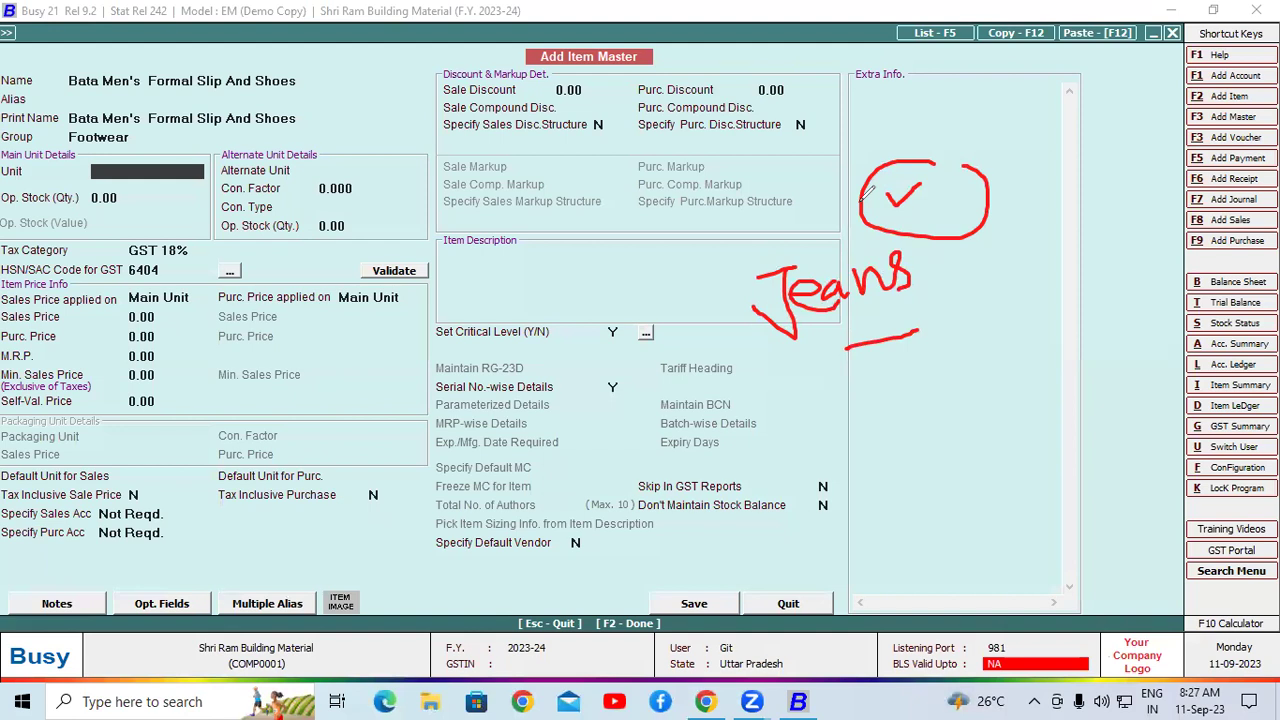
key(Escape)
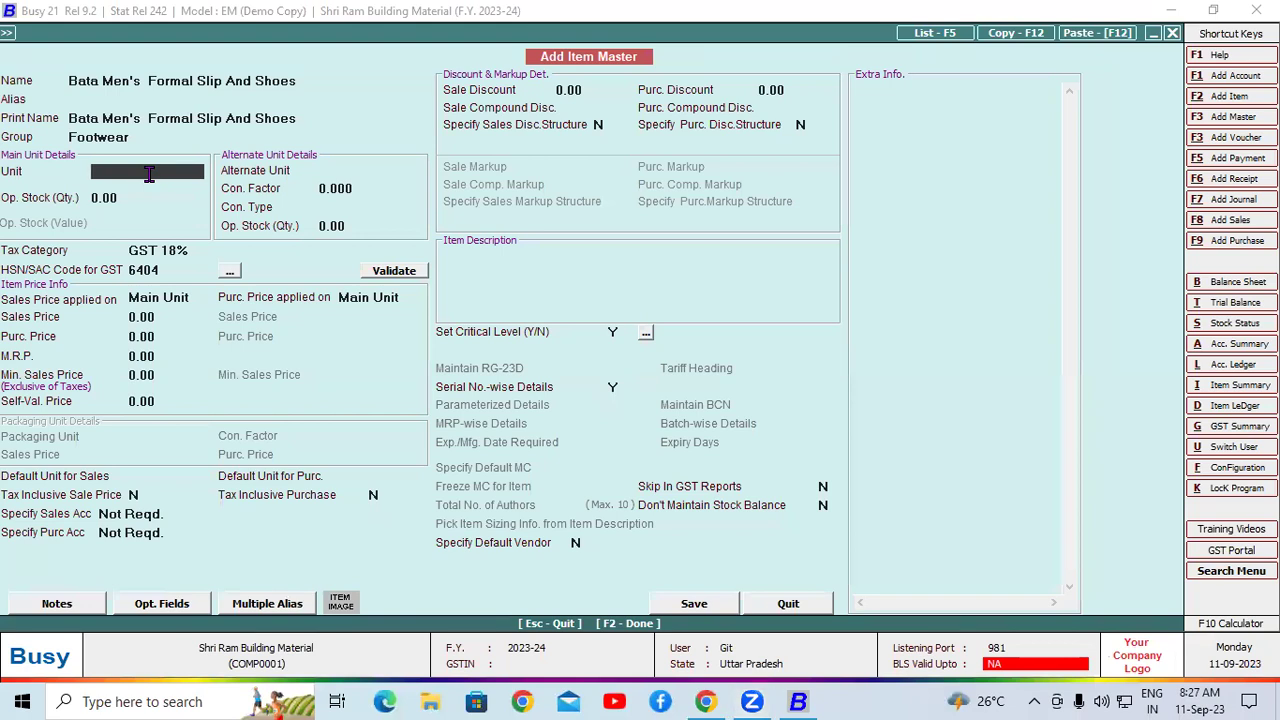
key(F3)
text(Pair)
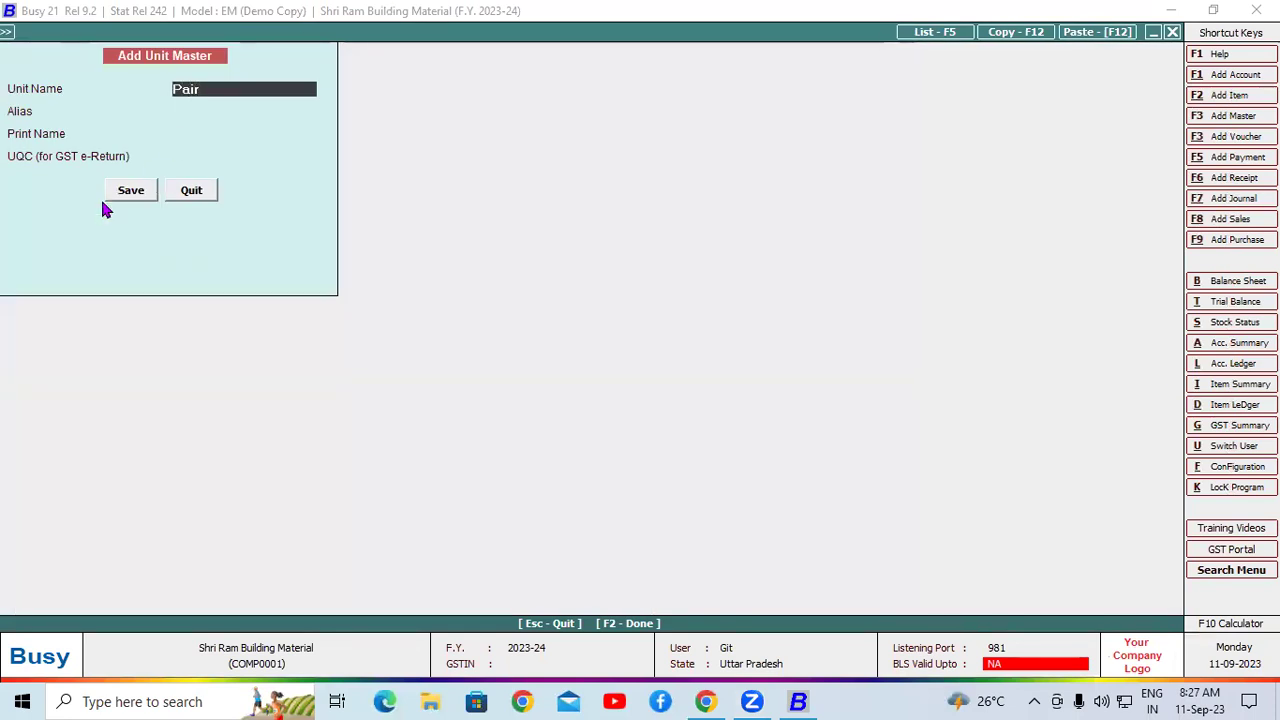
click(131, 192)
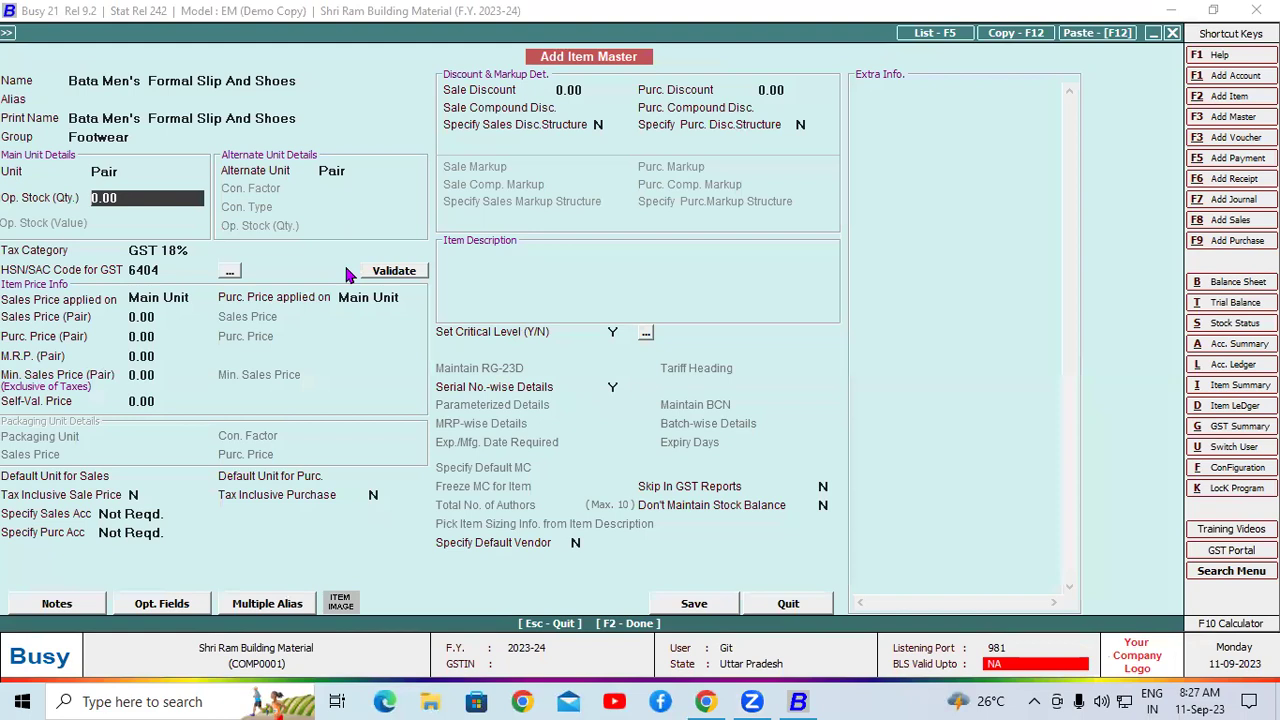
click(716, 606)
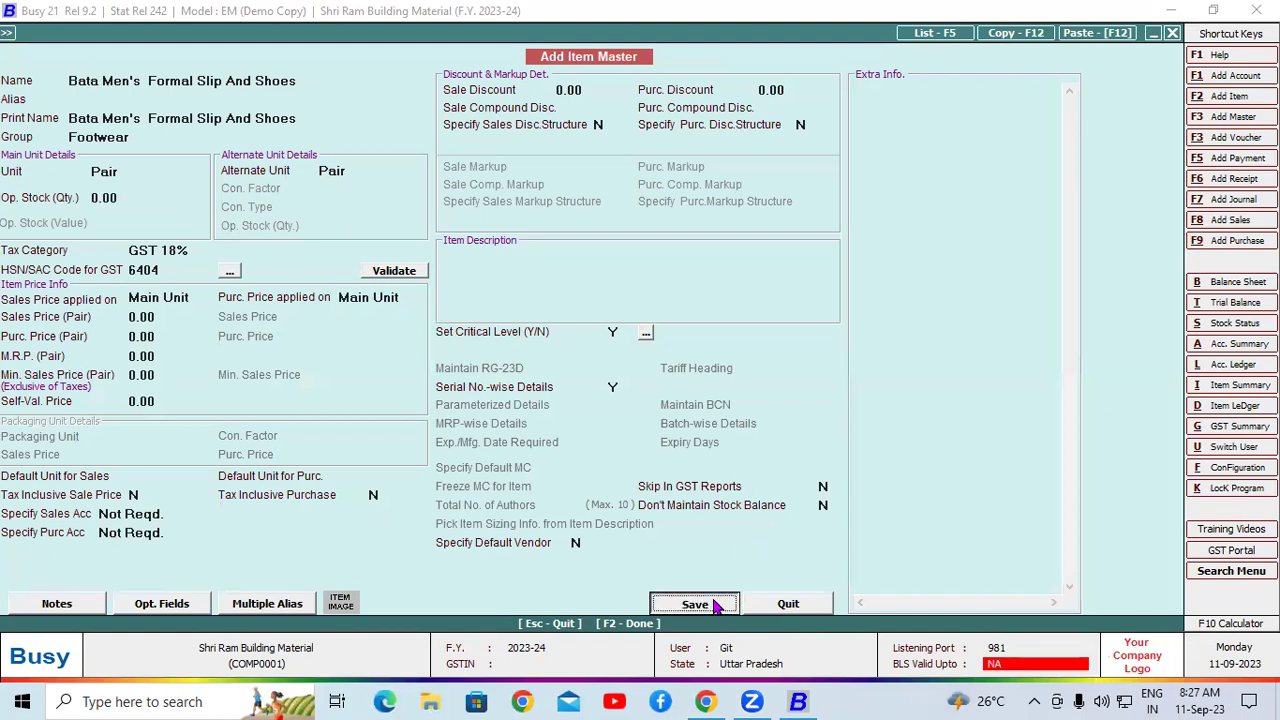
click(588, 471)
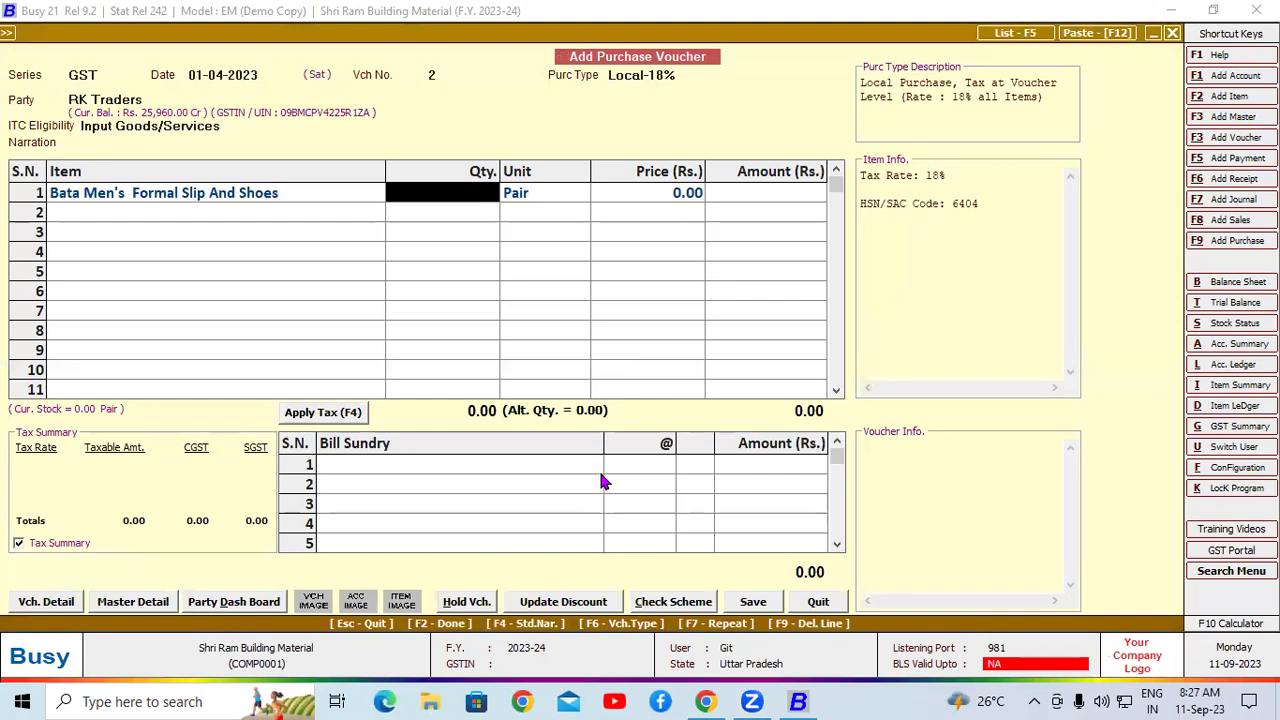
- Enter quantity 10 and price 1,000 per pair, then apply CGST and SGST
text(10)
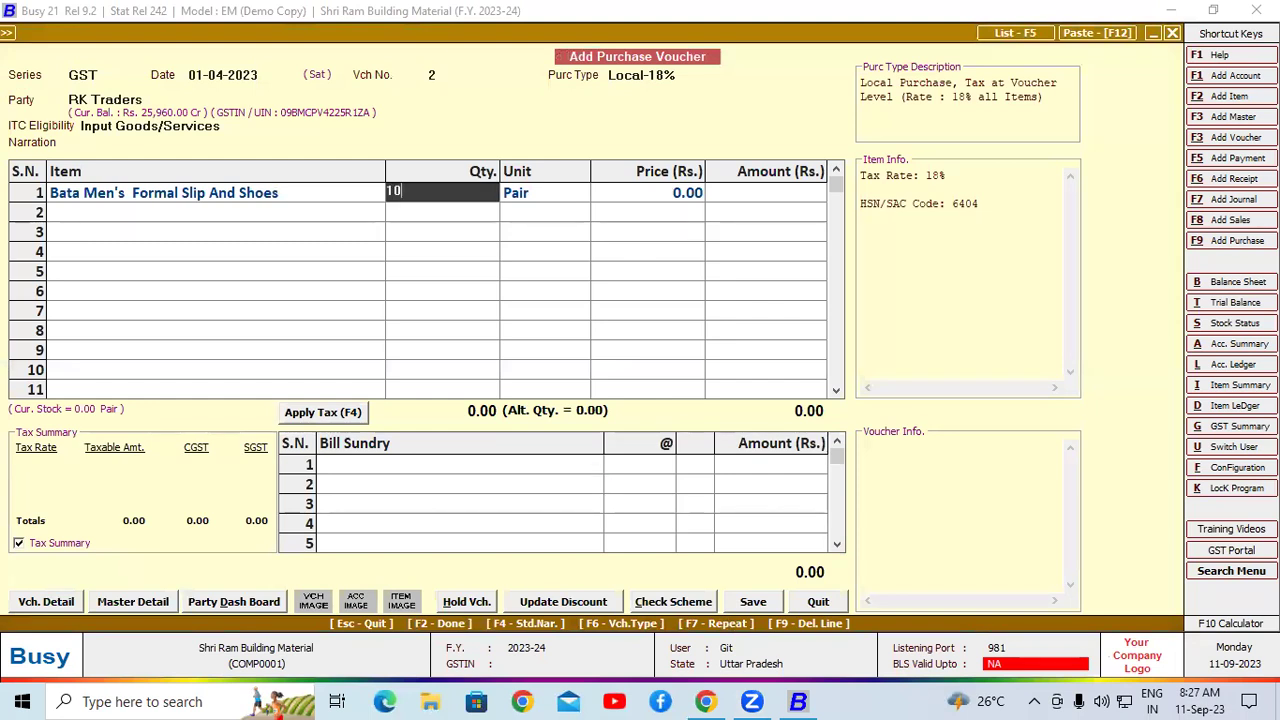
key(Return)
key(Return)
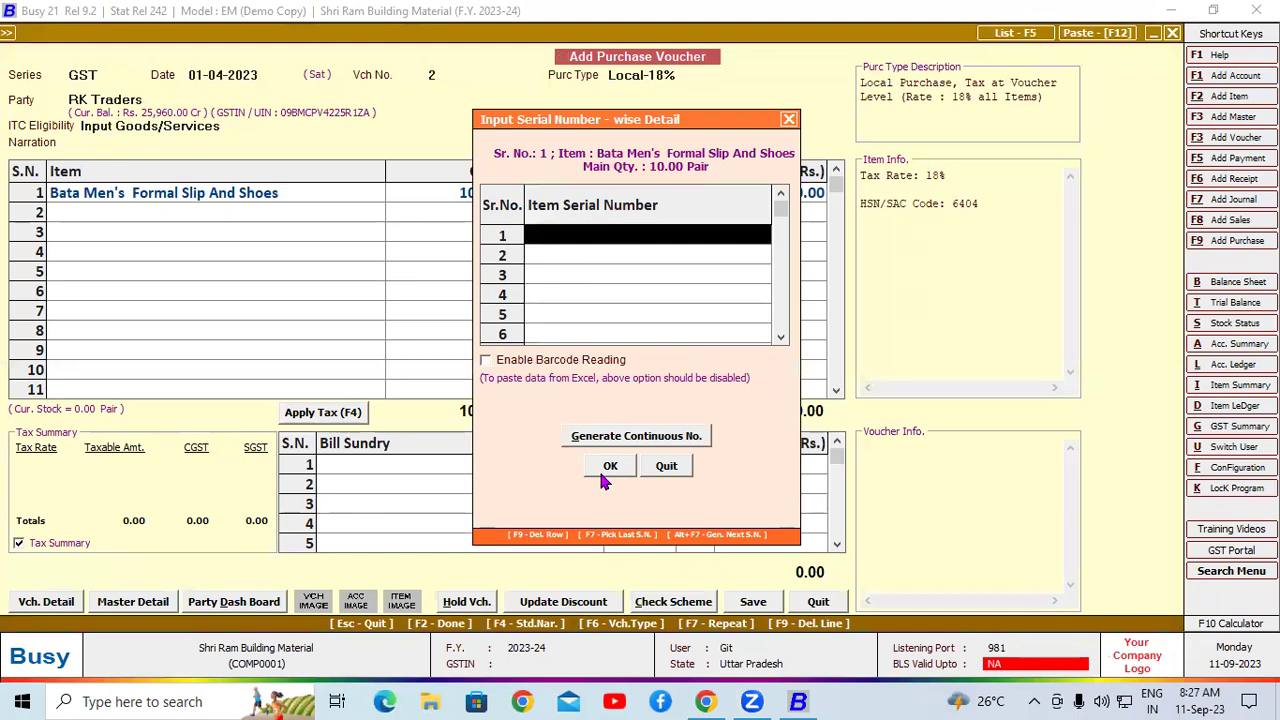
click(609, 467)
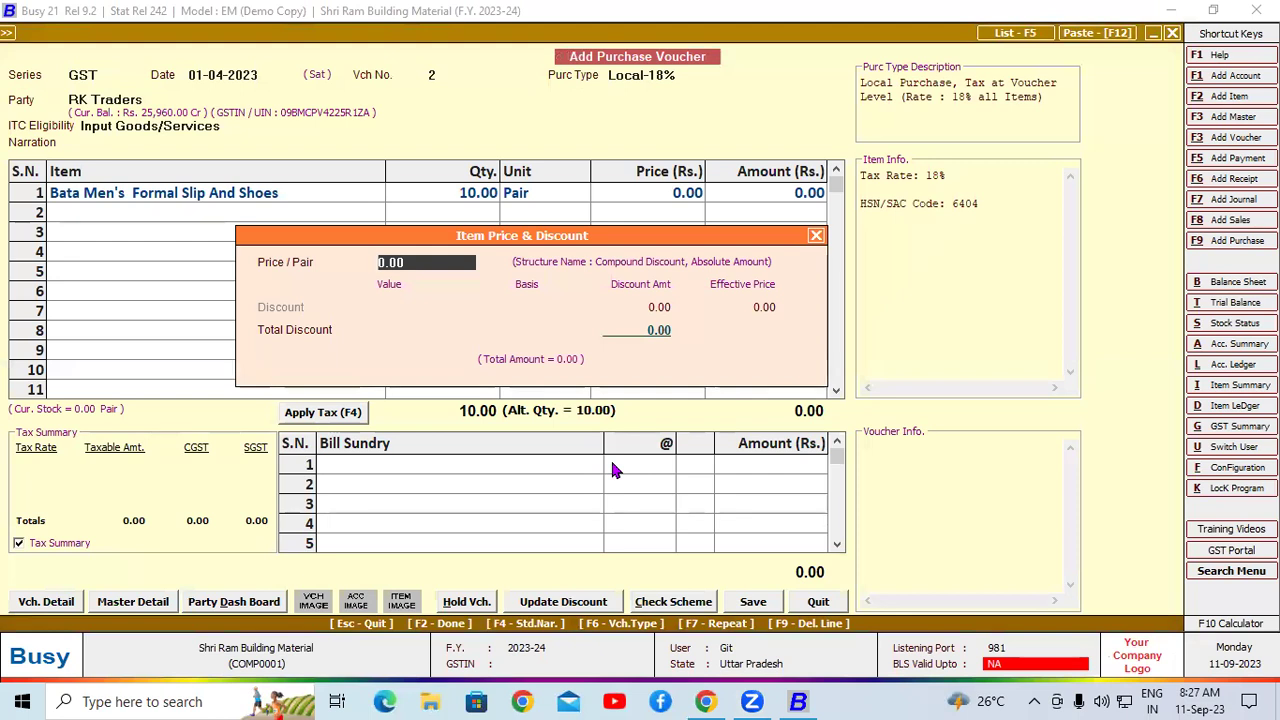
text(1000)
key(Return)
key(Return)
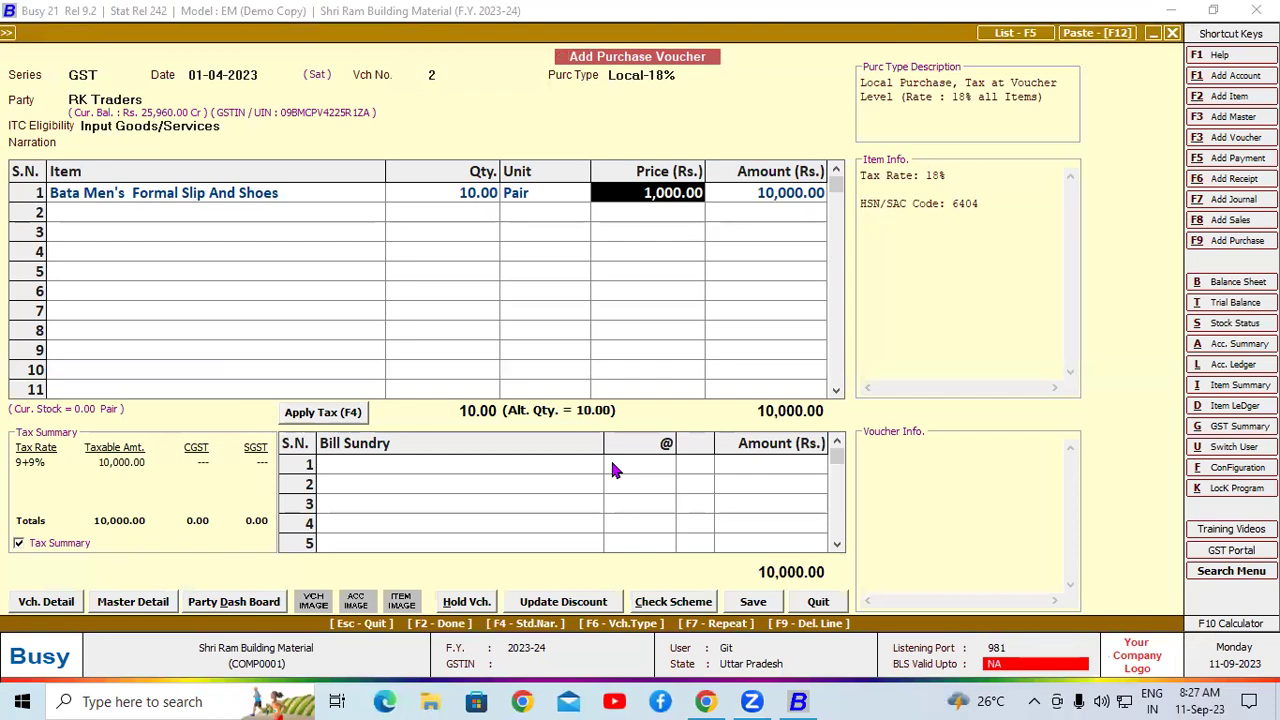
click(457, 466)
click(320, 414)
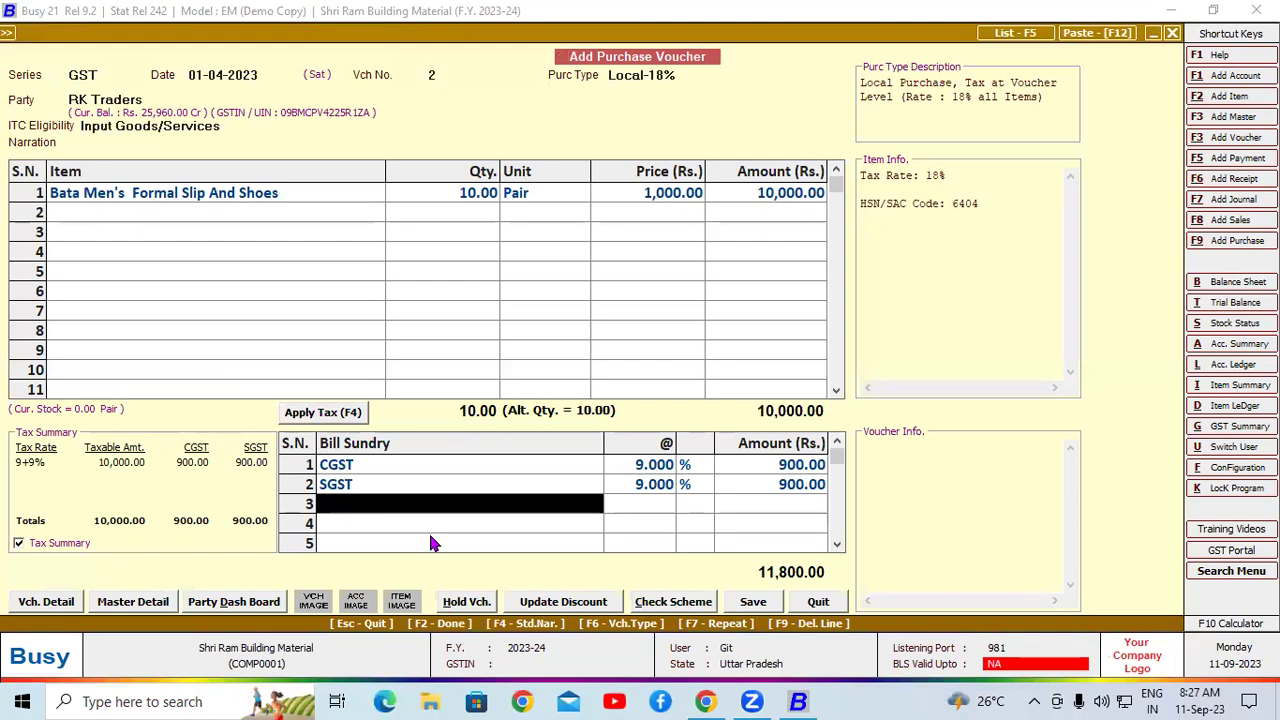
- Save voucher no. 2, accepting bill details and adjustment, then start a new Local-18% GST voucher
click(757, 601)
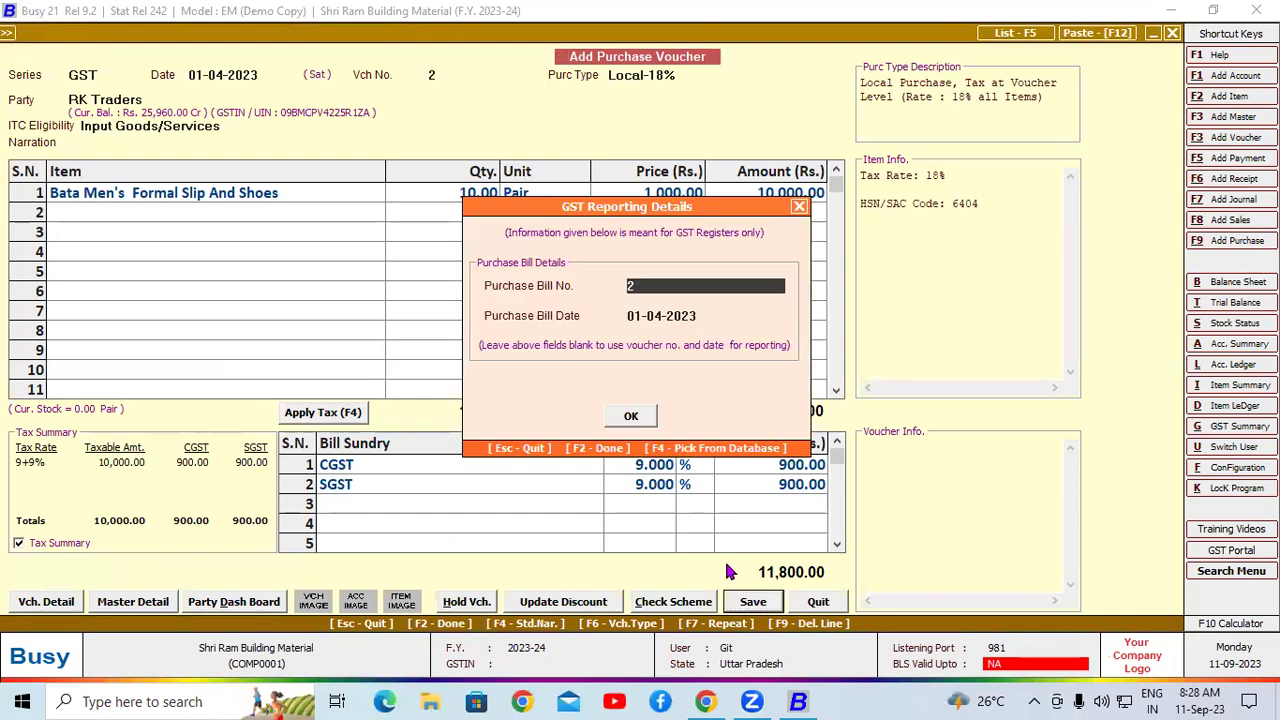
click(631, 416)
click(638, 498)
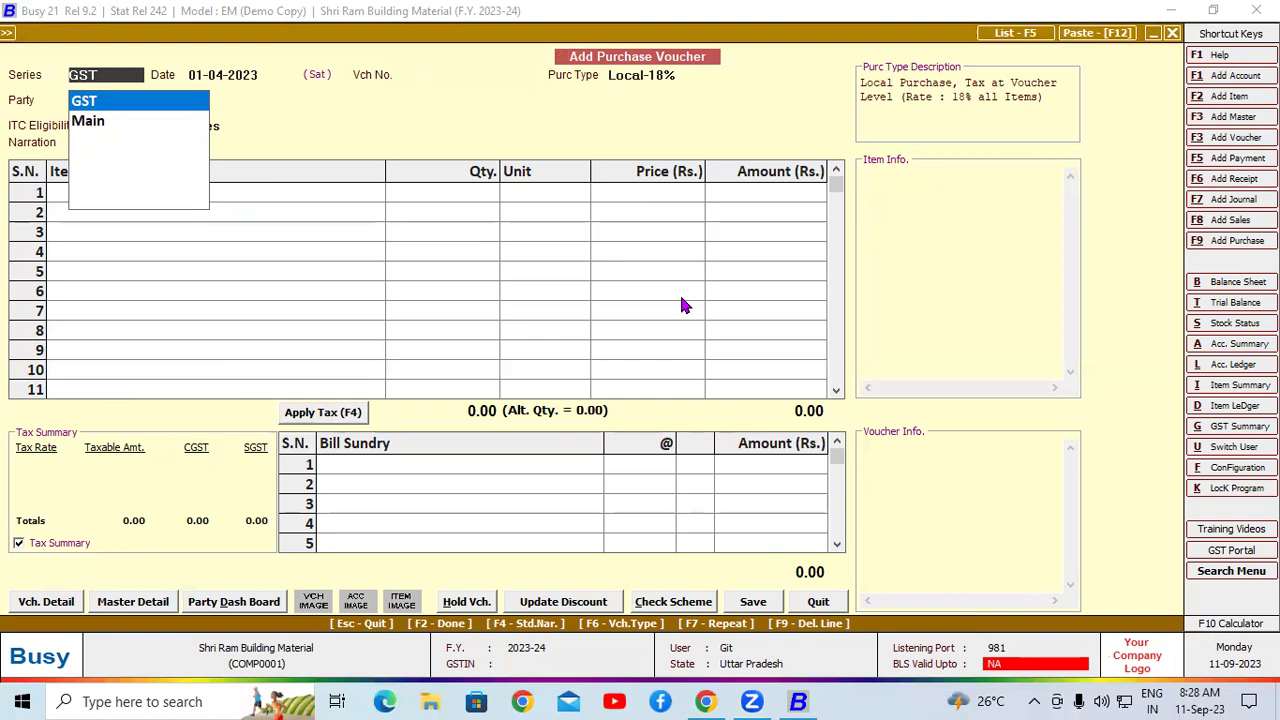
click(664, 78)
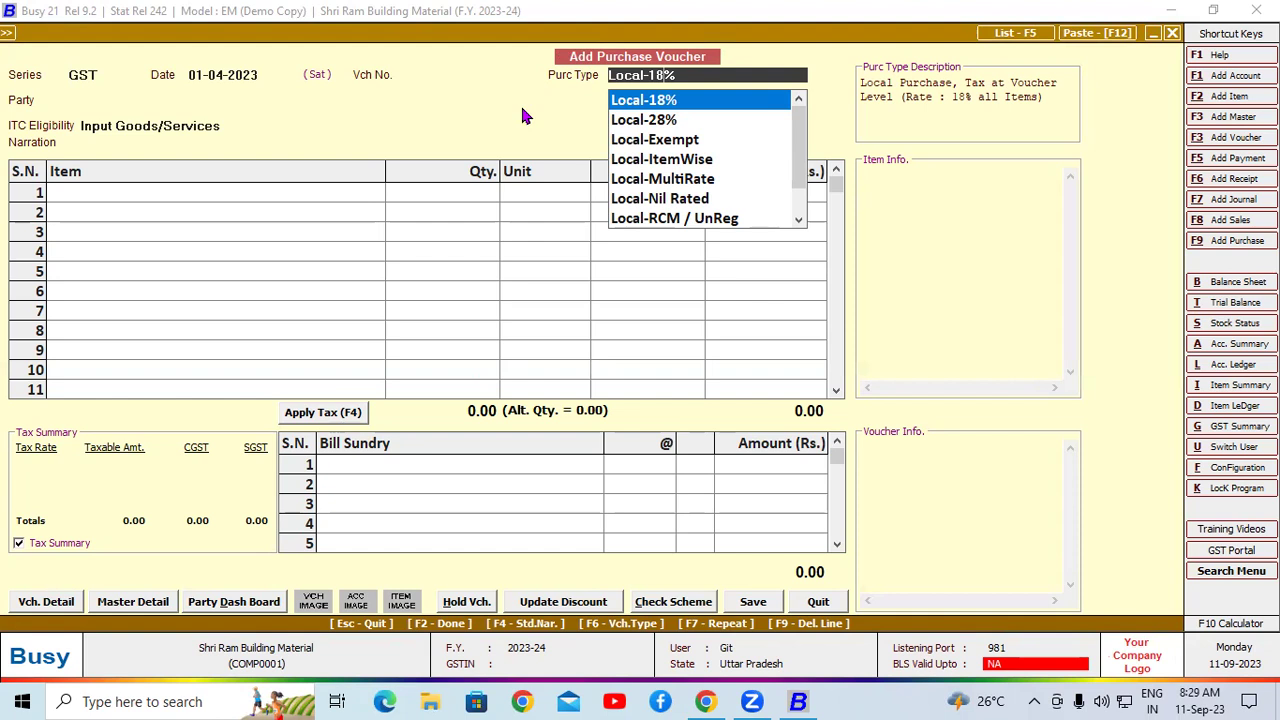
key(Return)
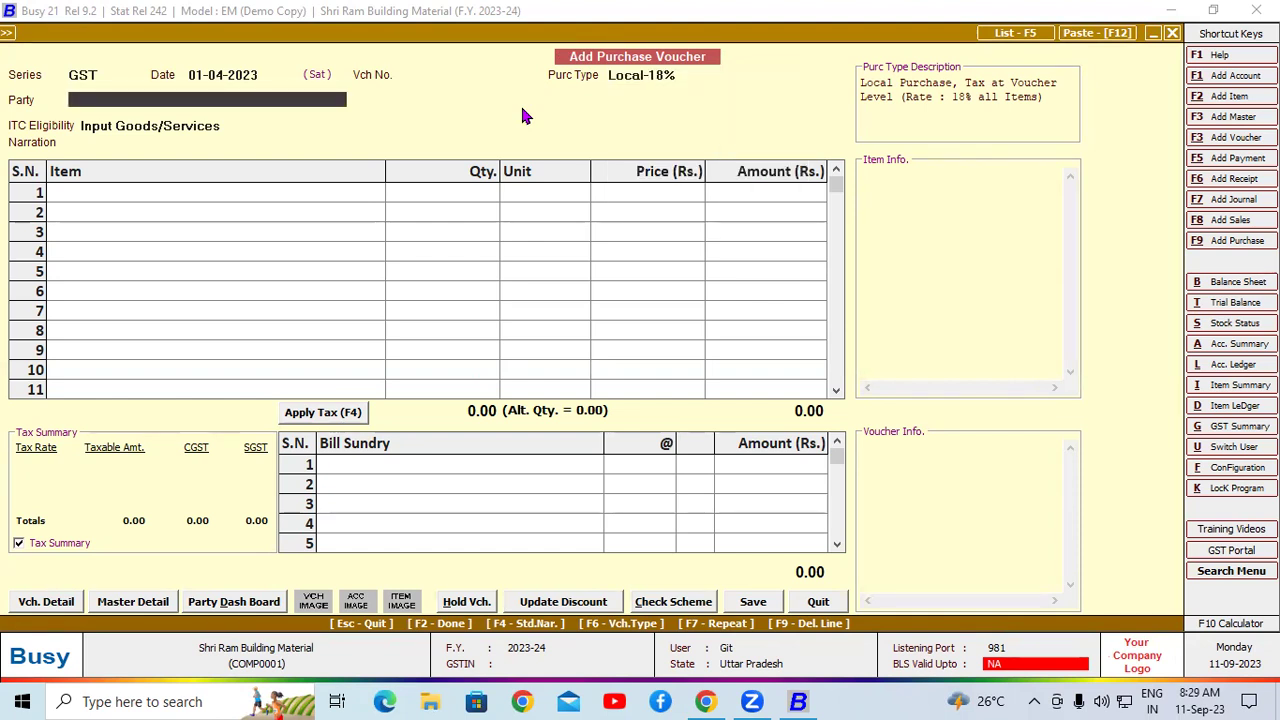
- Pick RK Traders as the party and accept Input Goods/Services ITC eligibility
text(r)
key(Return)
key(Return)
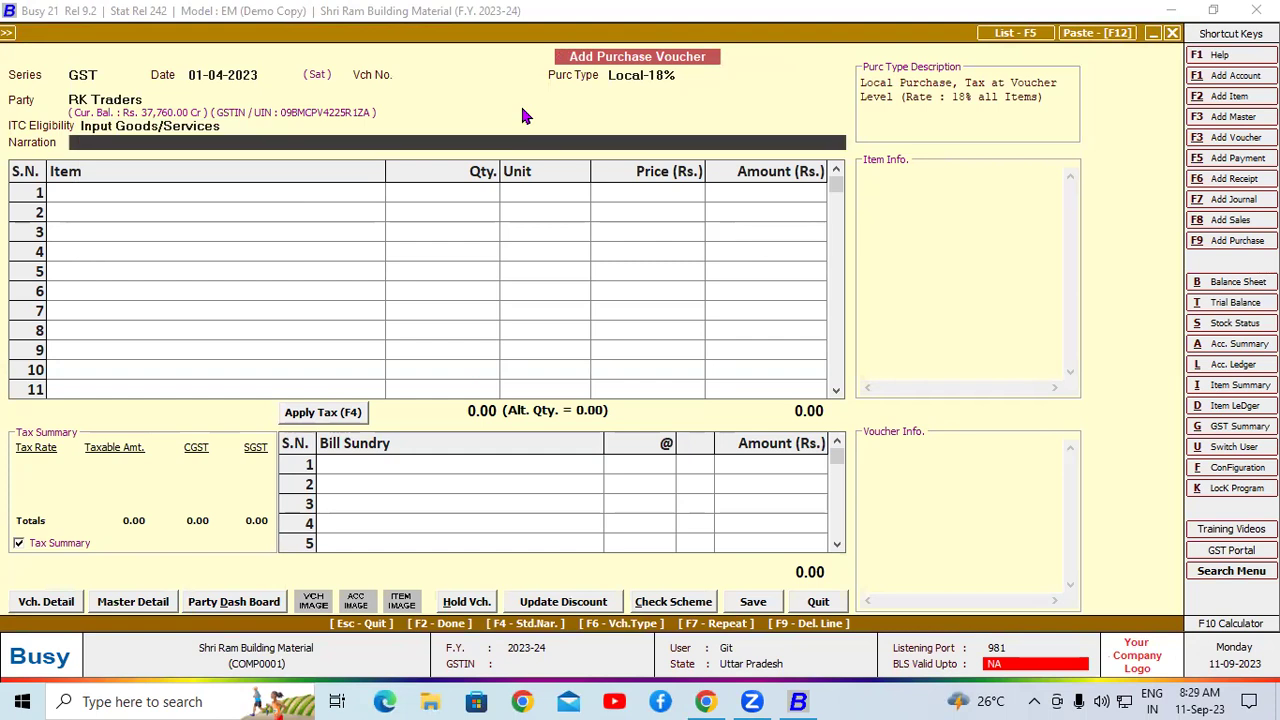
key(Return)
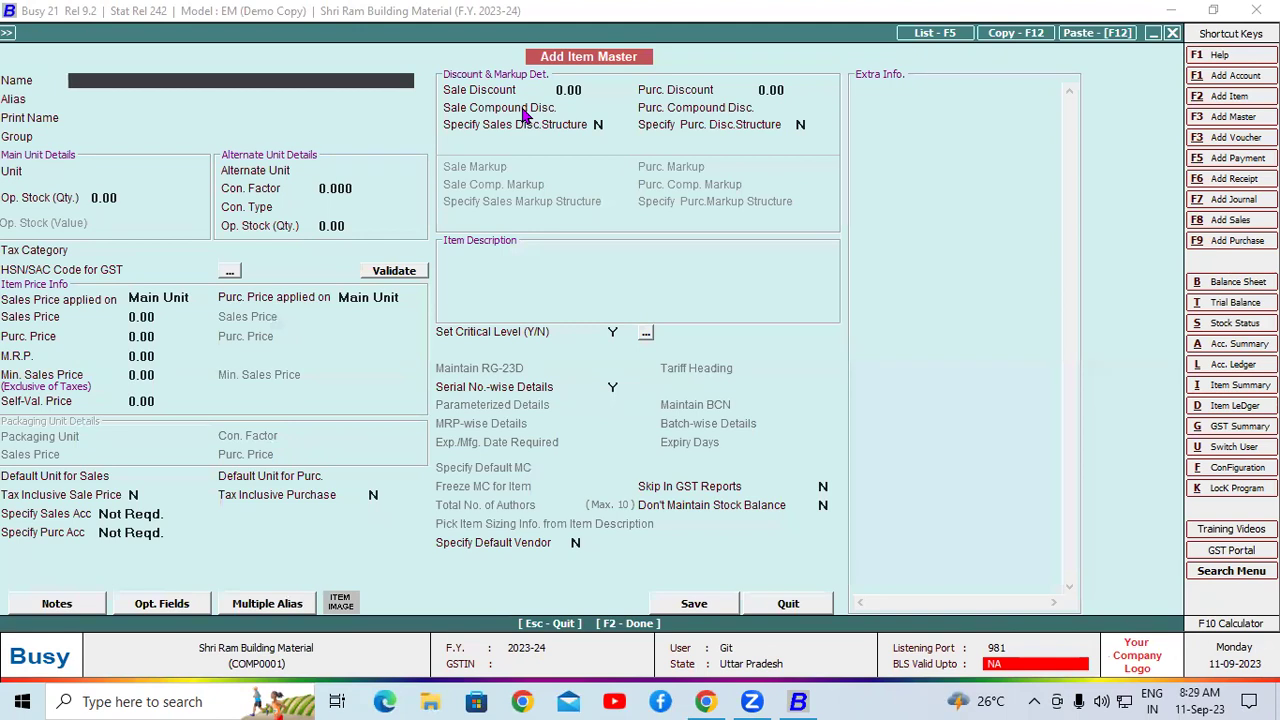
- Enter item name 'Dettol Soap ,Original -125 gm' and accept the matching print name
text(Dettol So)
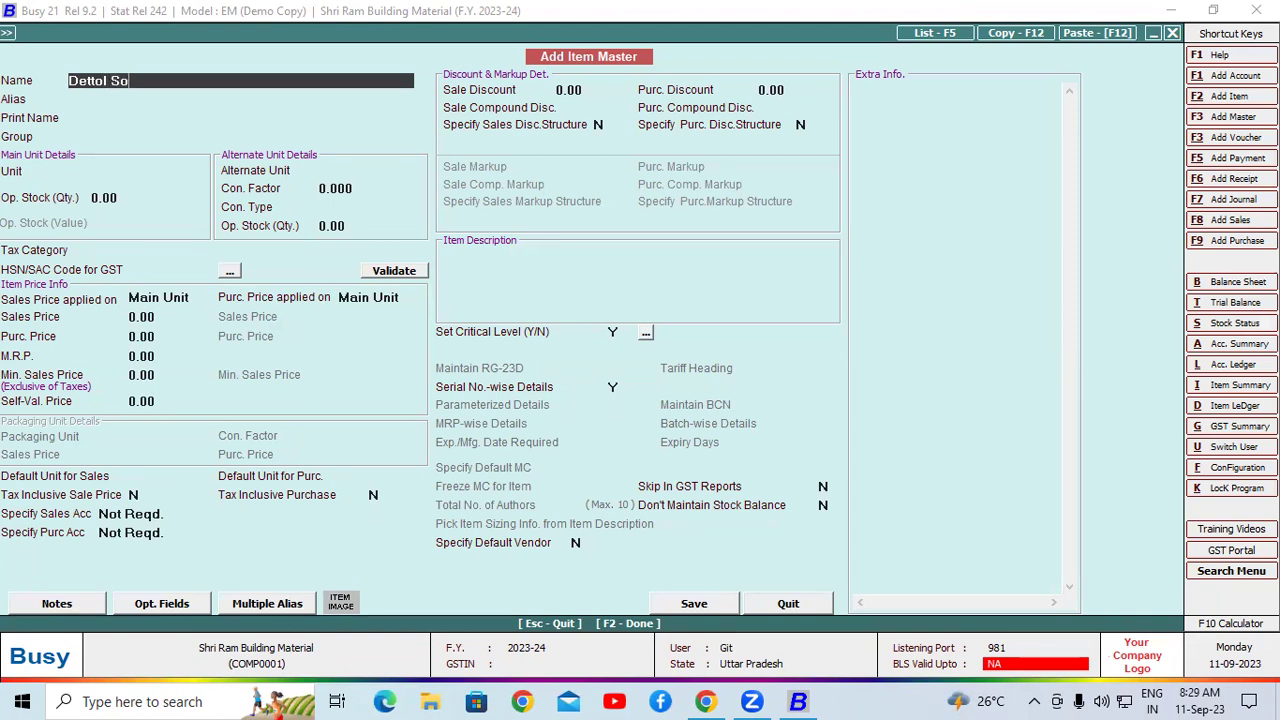
text(ap ,Original -125 gm)
key(Return)
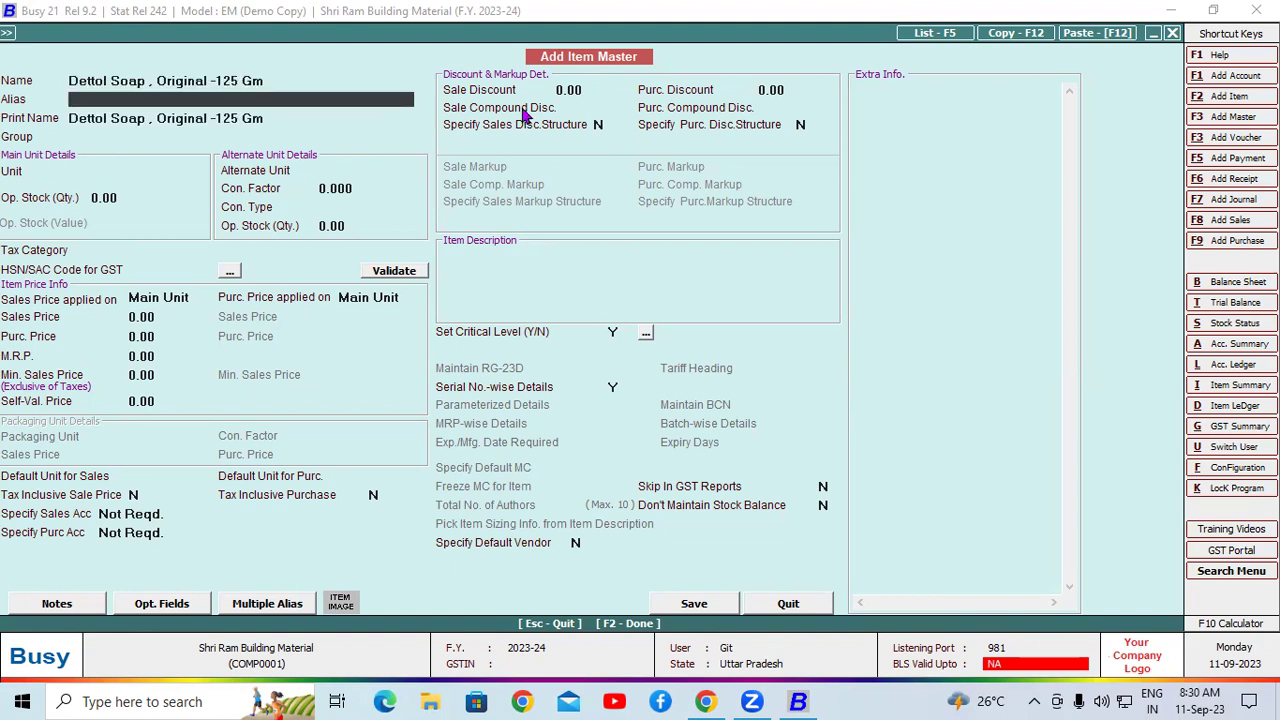
key(Return)
key(Return)
- Start a new item group named Dettol Soap and mark it as a primary group
key(F3)
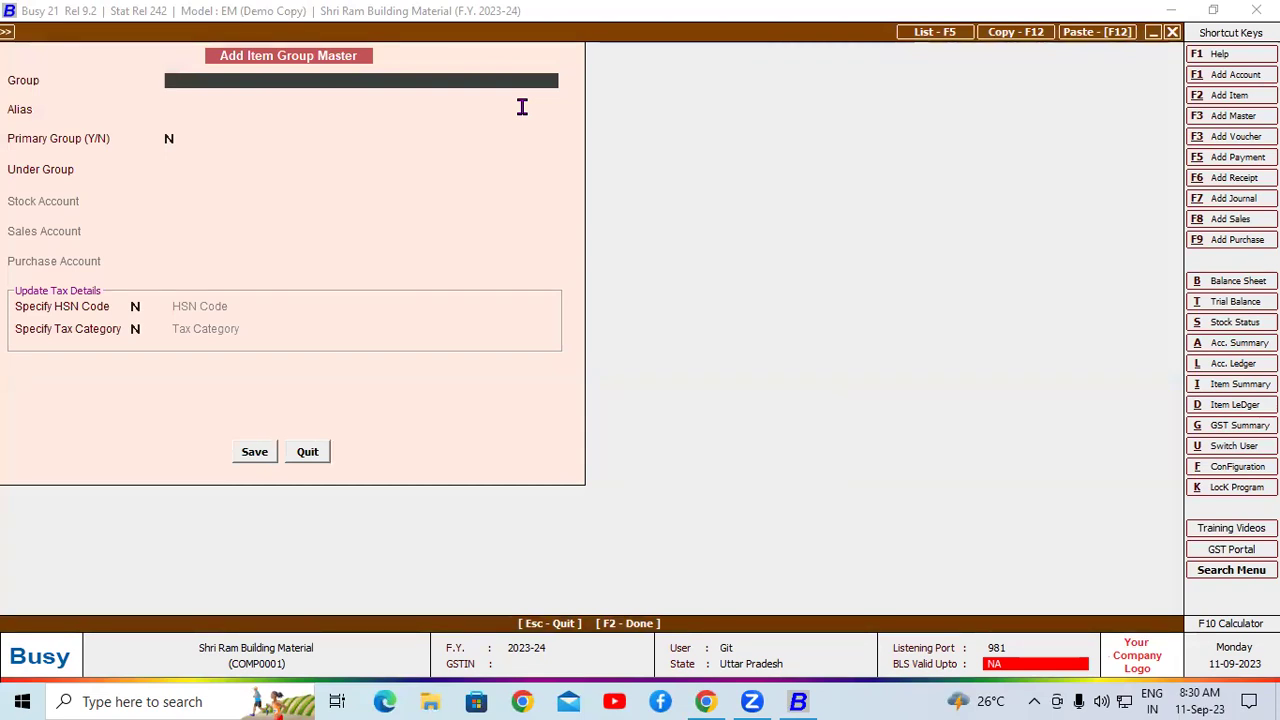
text(Dettol Soap)
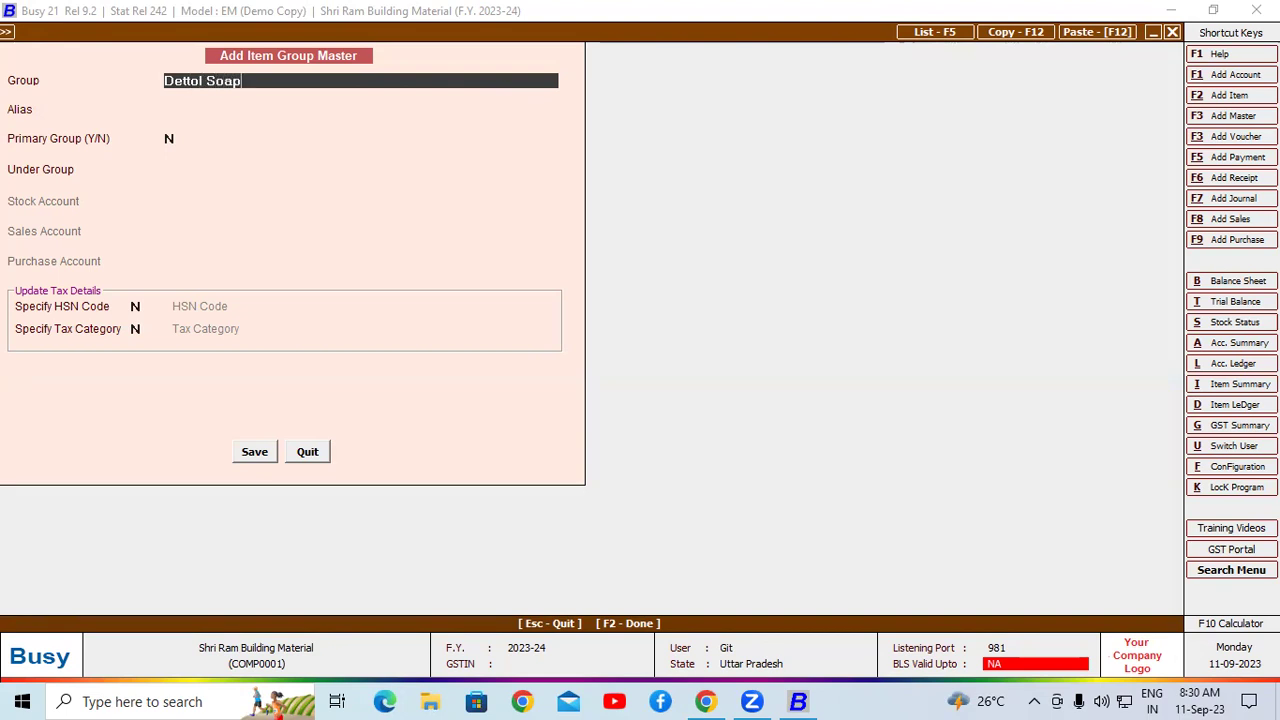
key(Return)
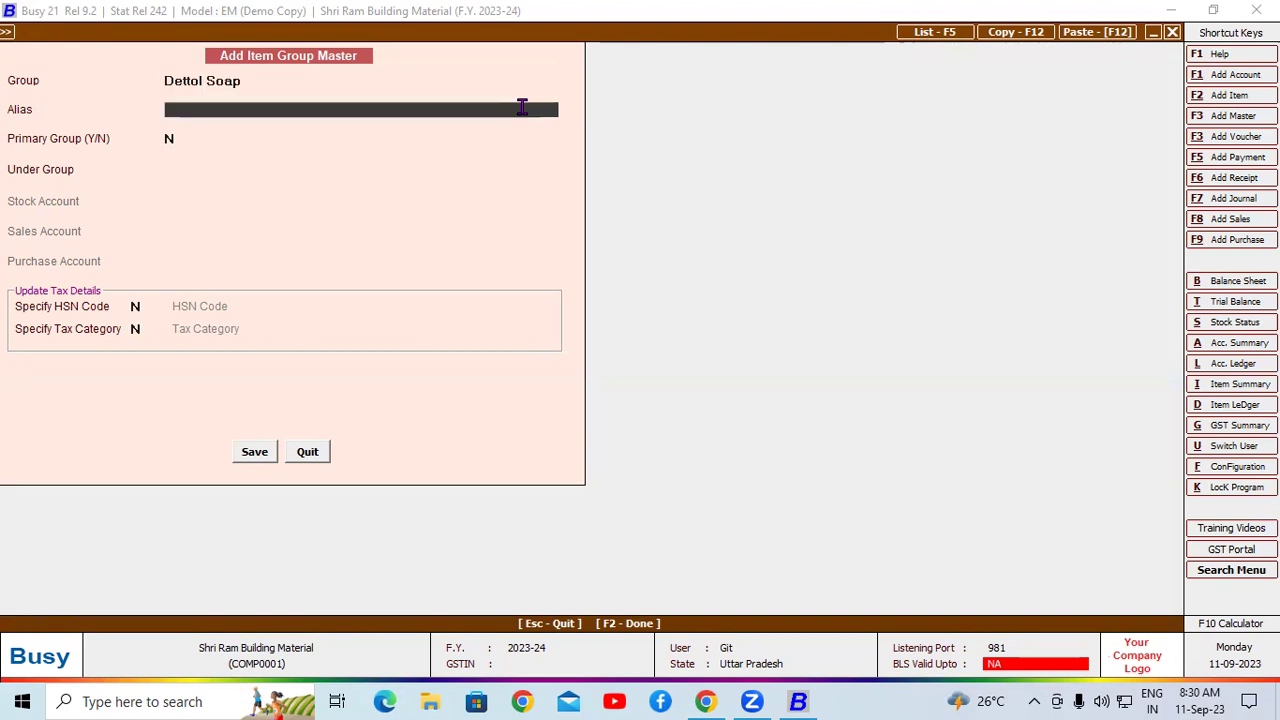
key(Return)
text(y)
key(Return)
- Give the Dettol Soap group HSN code 6405 and the GST 18% tax category
text(y)
key(Return)
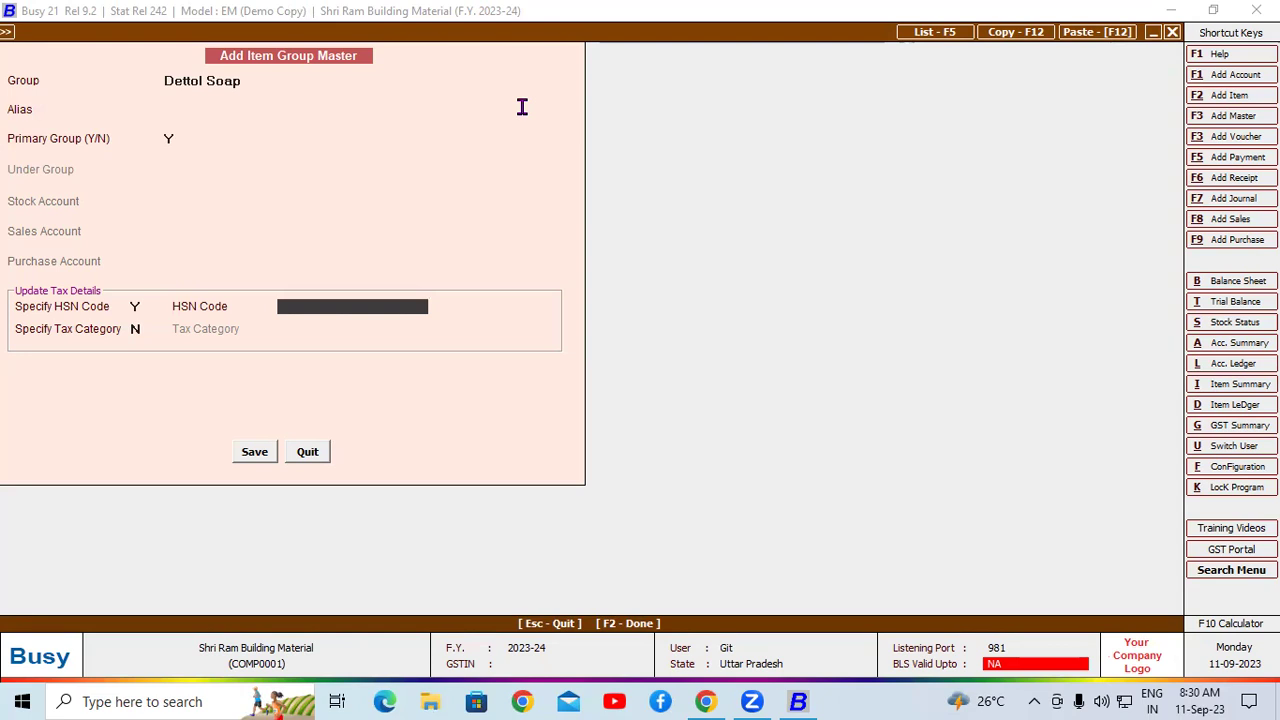
text(6405)
key(Return)
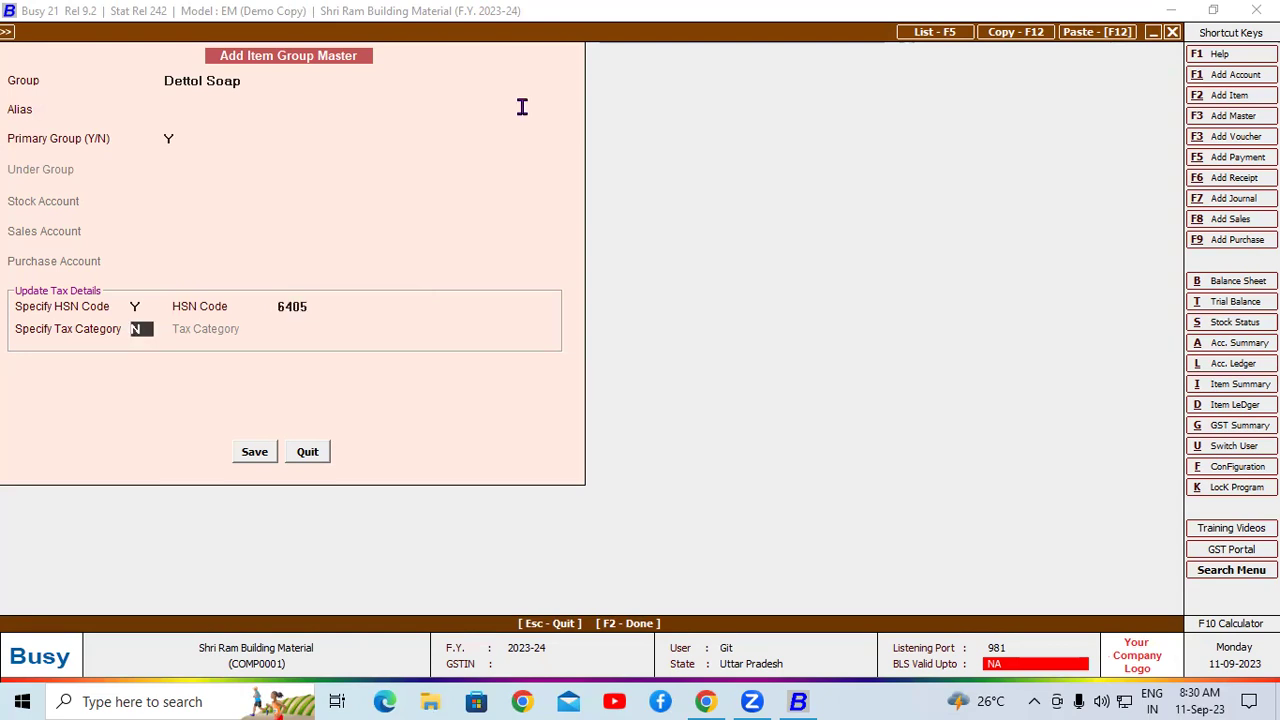
text(y)
key(Return)
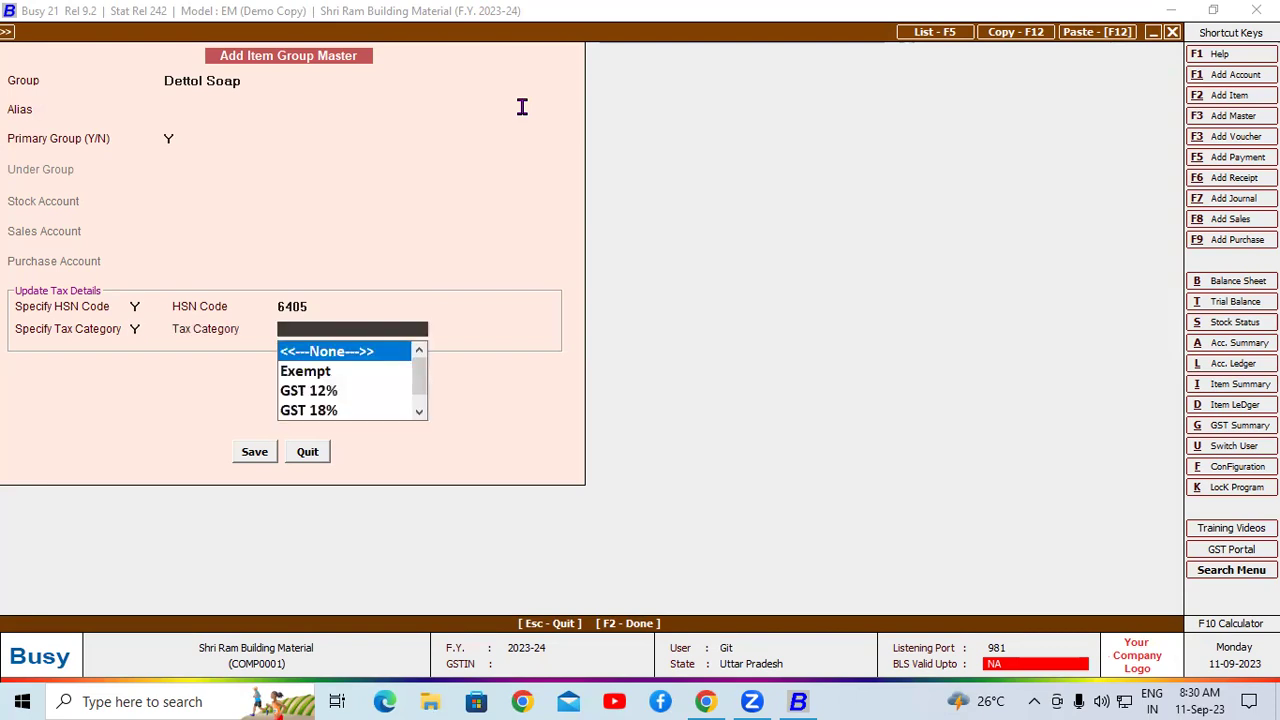
key(Down)
key(Down)
key(Down)
key(Down)
key(Up)
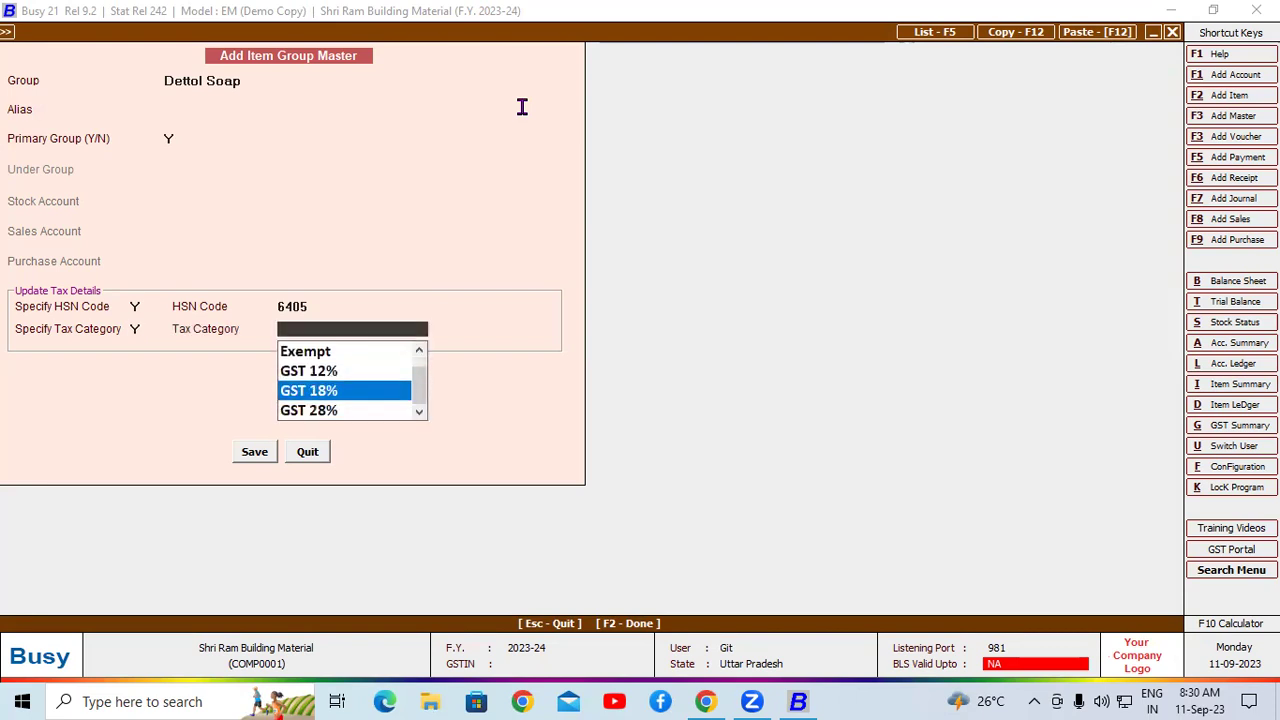
key(Return)
- Save the Dettol Soap group, set unit Pcs., and save the item with manual serial numbering
click(256, 454)
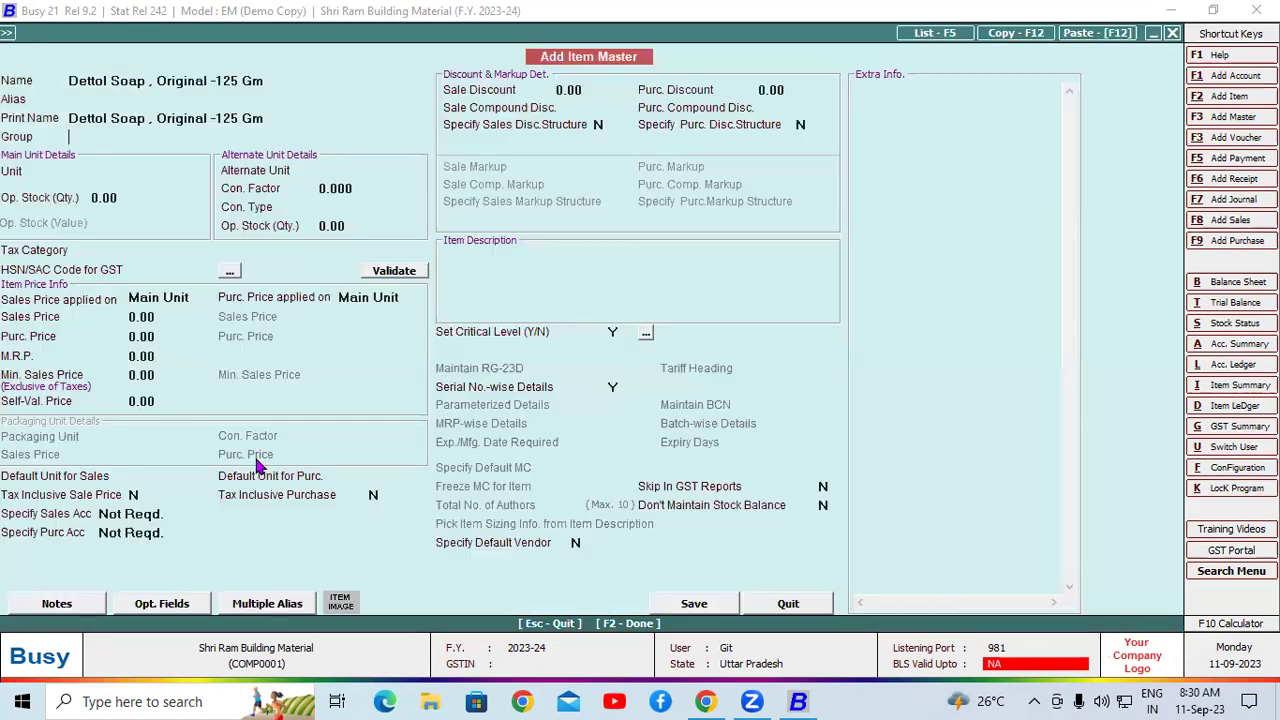
text(pc)
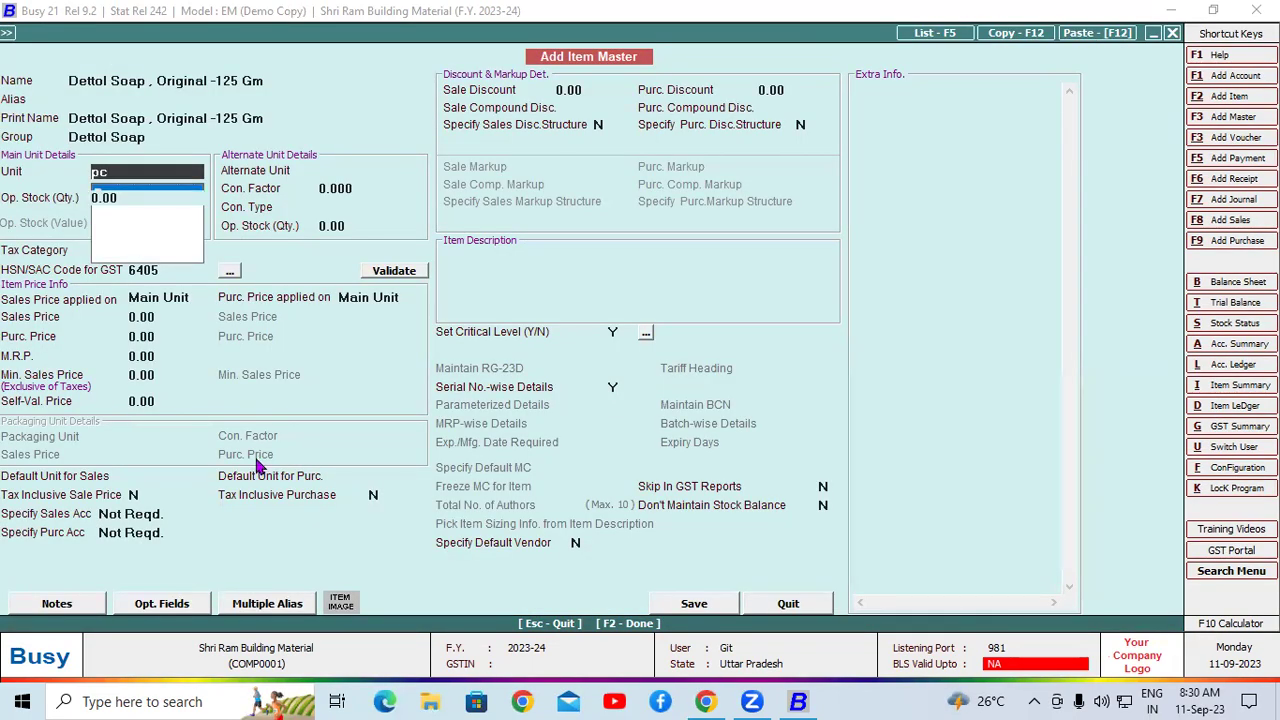
key(Return)
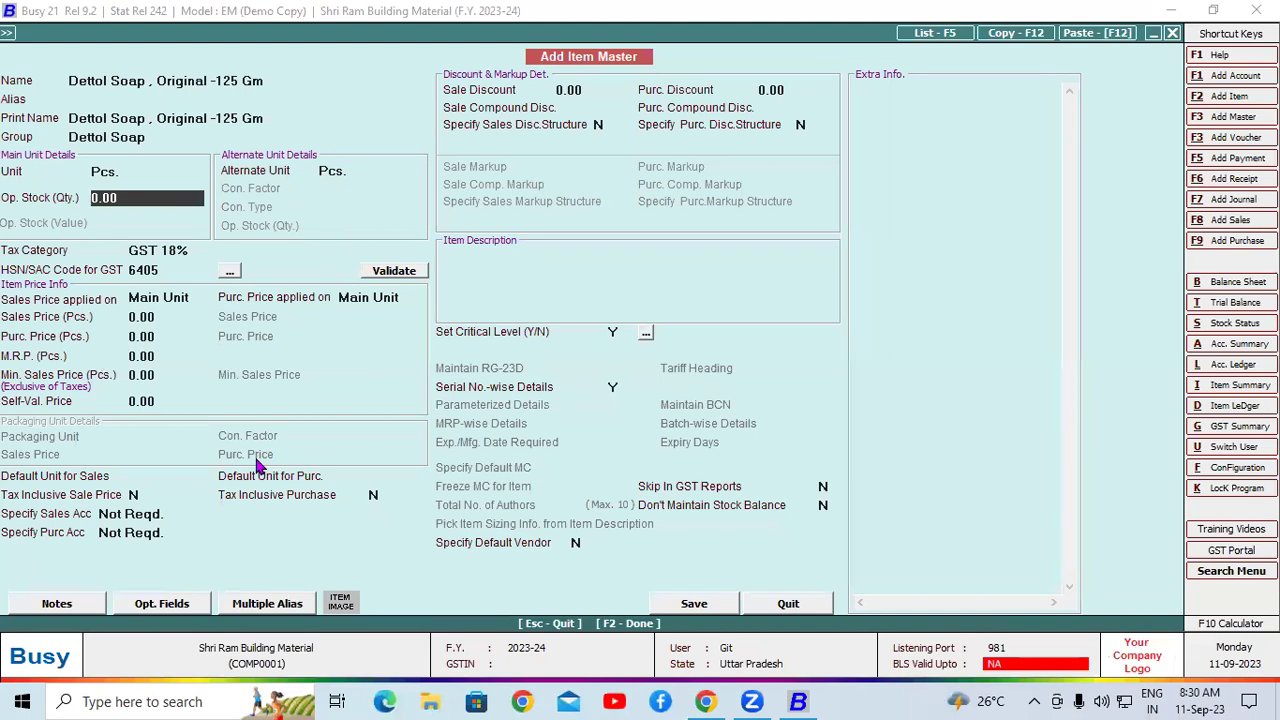
click(712, 598)
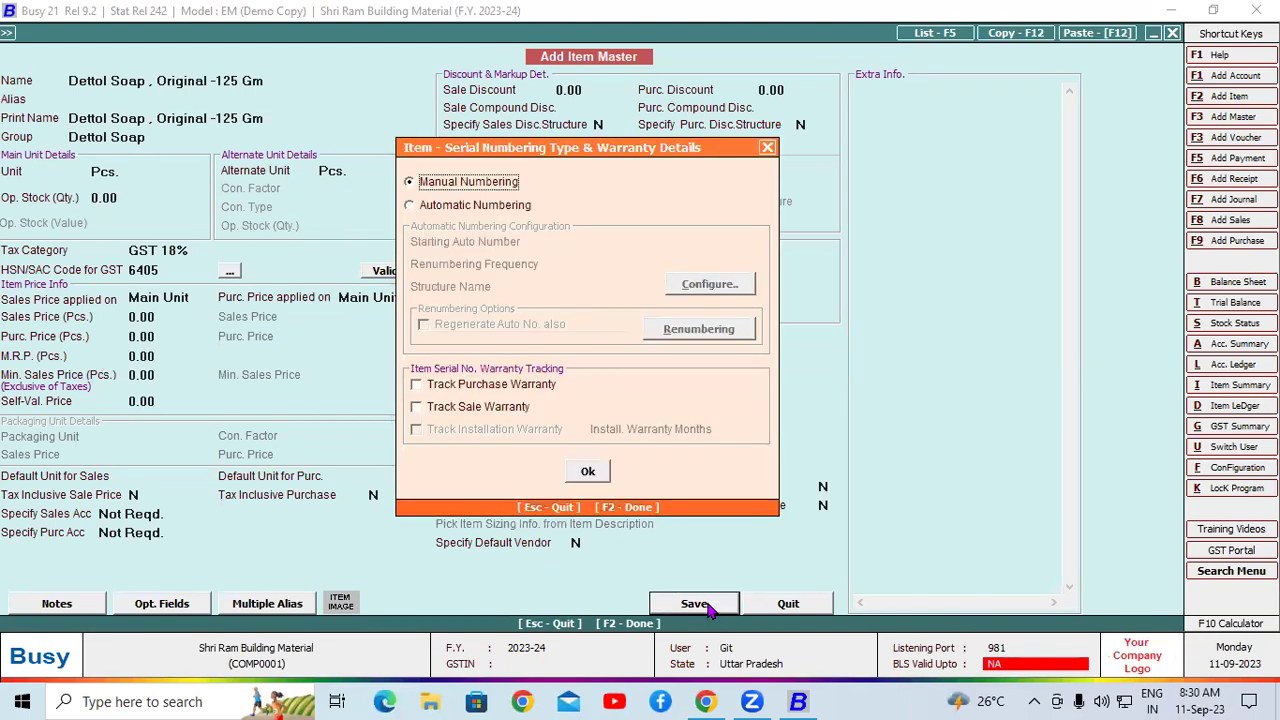
click(586, 472)
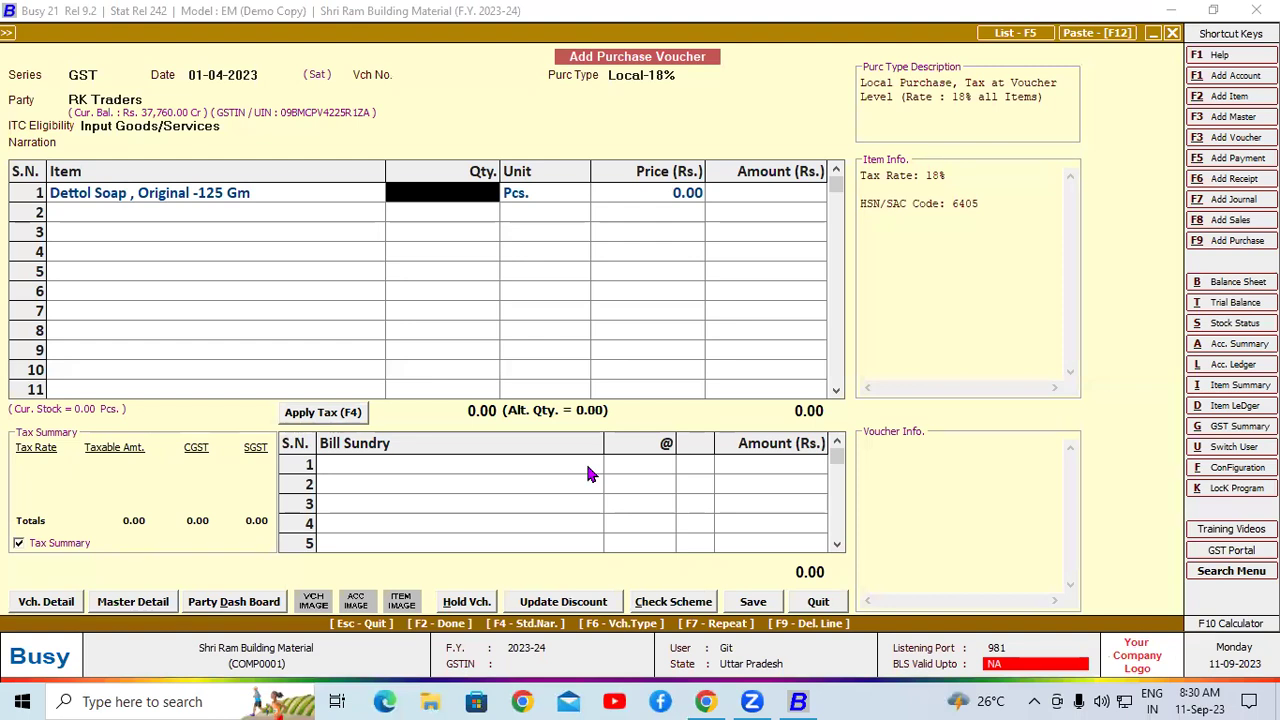
- Enter quantity 1 for Dettol Soap, decline the user manual, and quit the voucher without saving
text(1)
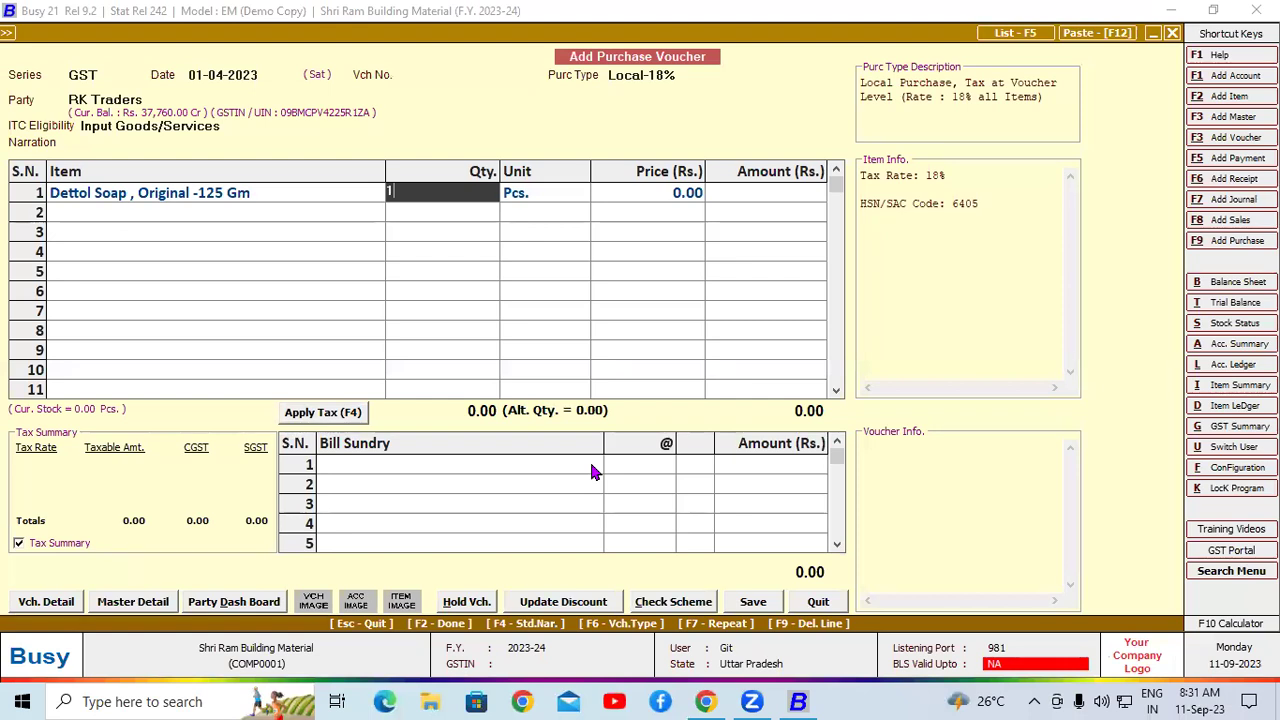
key(F1)
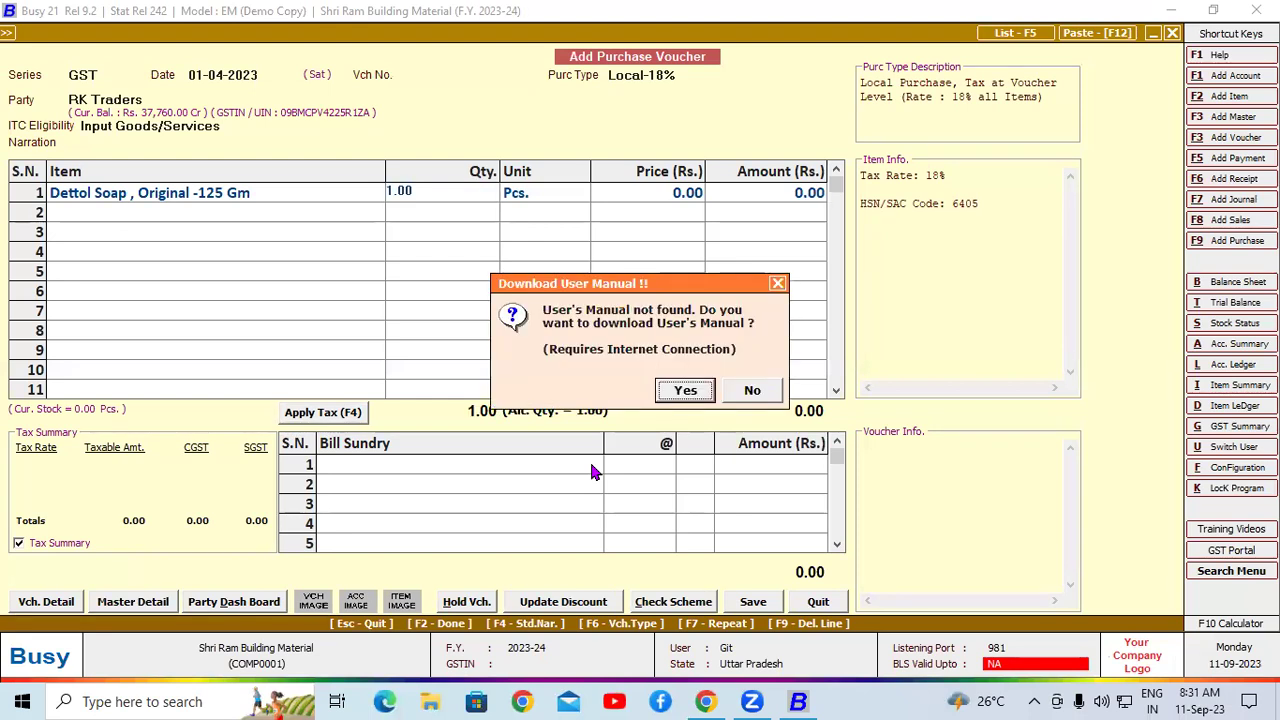
key(Return)
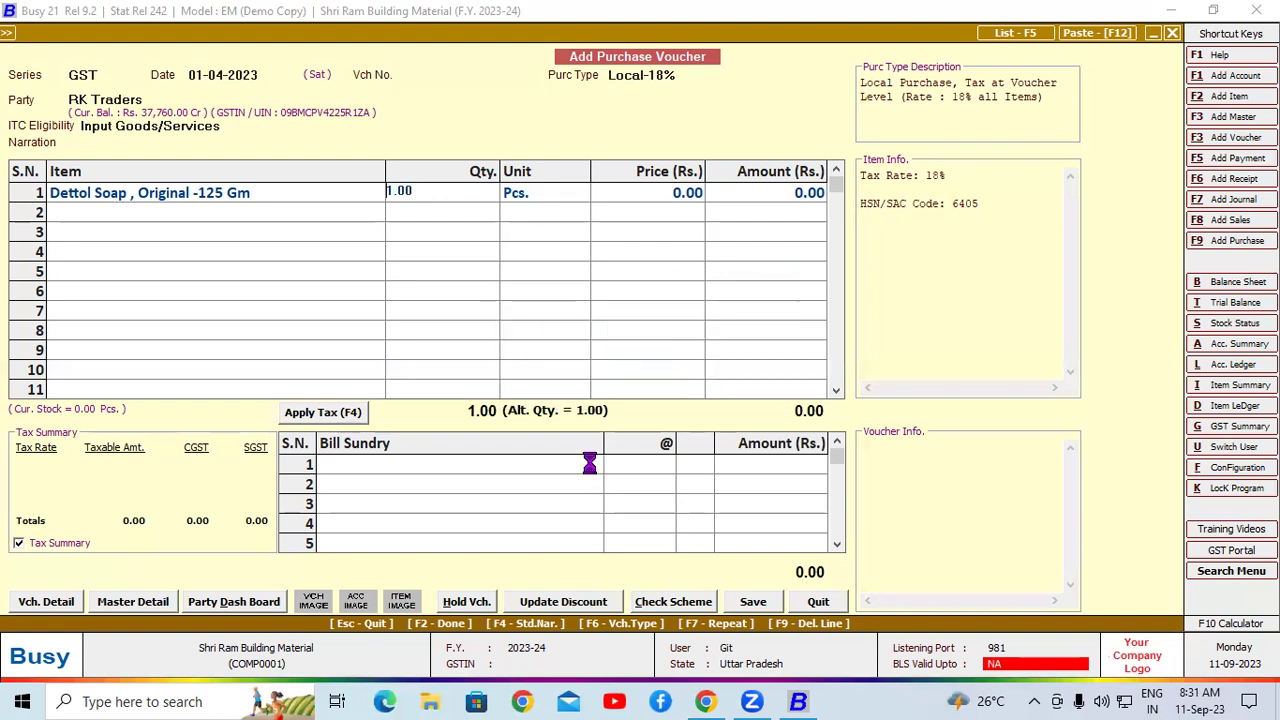
key(Escape)
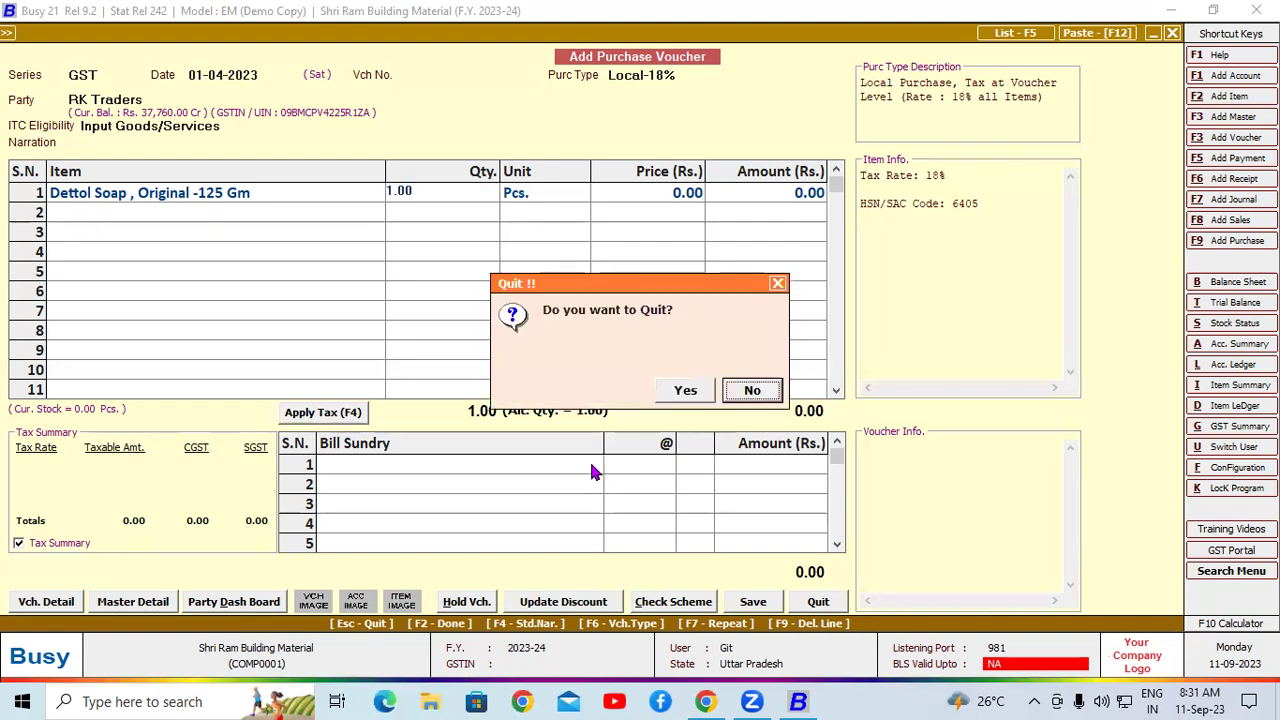
click(668, 395)
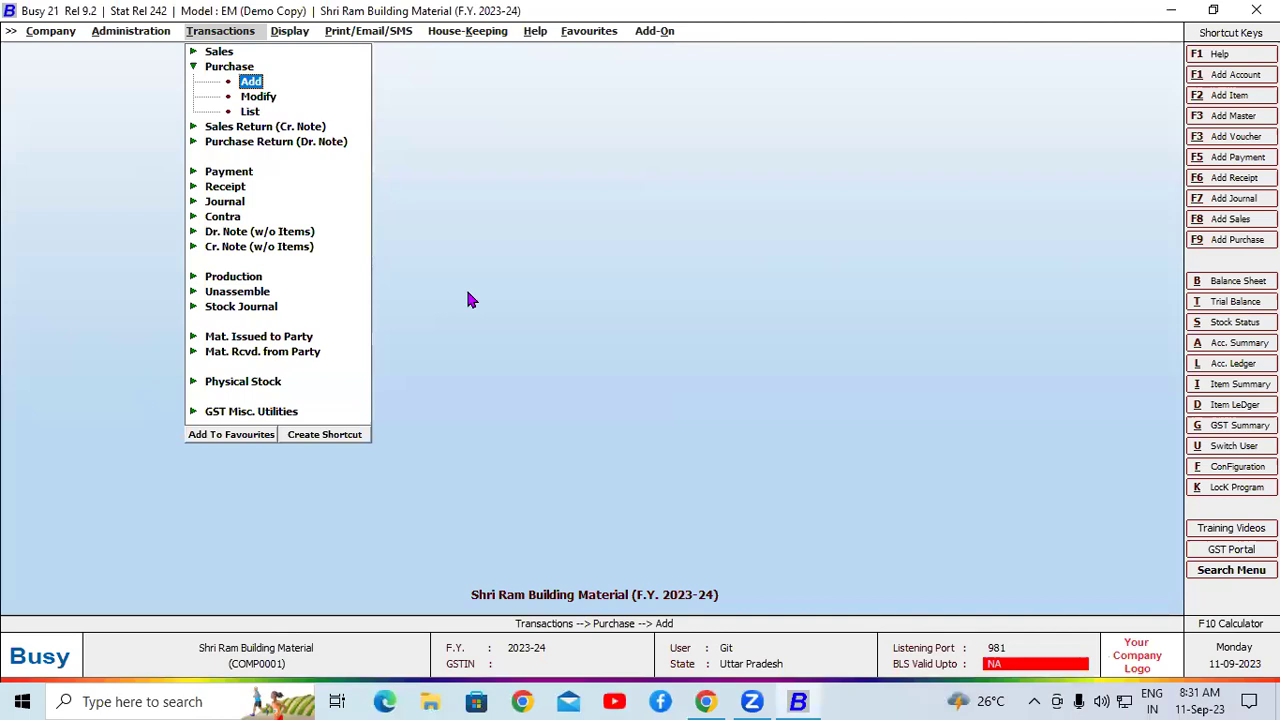
- Set Item-wise Discount Type to Simple Discount in Inventory Features / Options and save
click(131, 31)
click(142, 55)
click(145, 66)
click(181, 66)
click(62, 297)
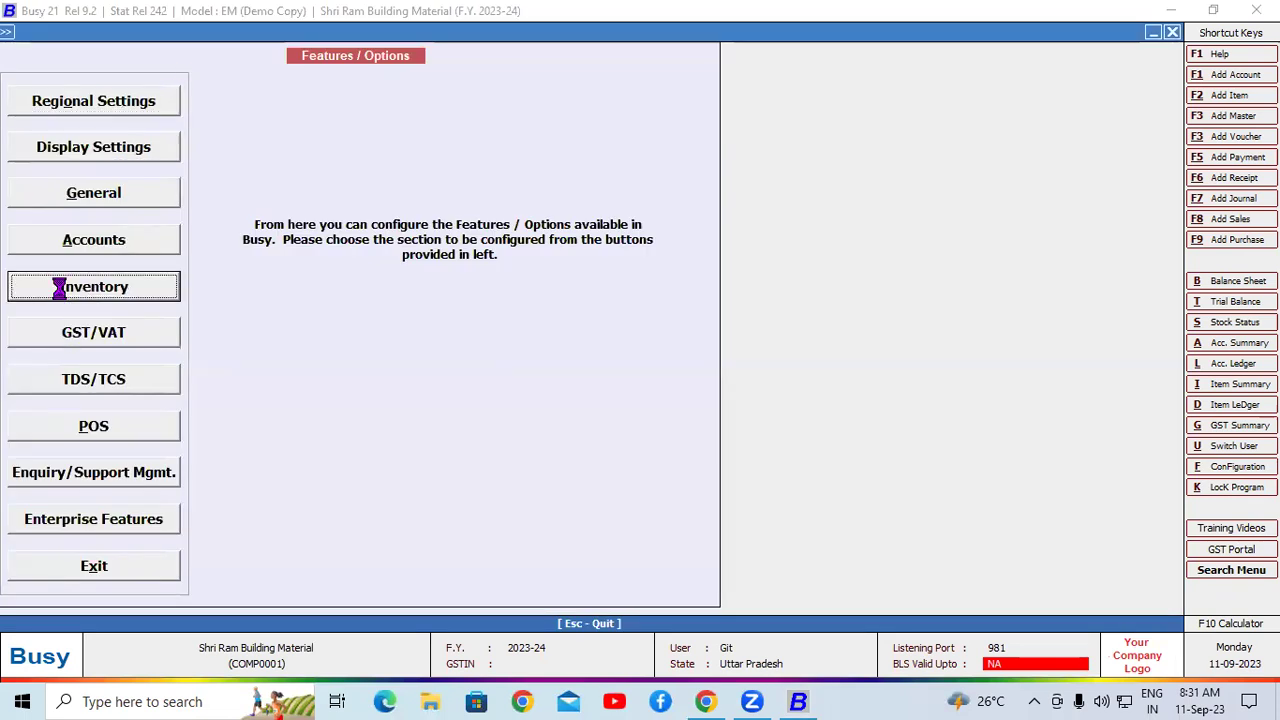
click(262, 511)
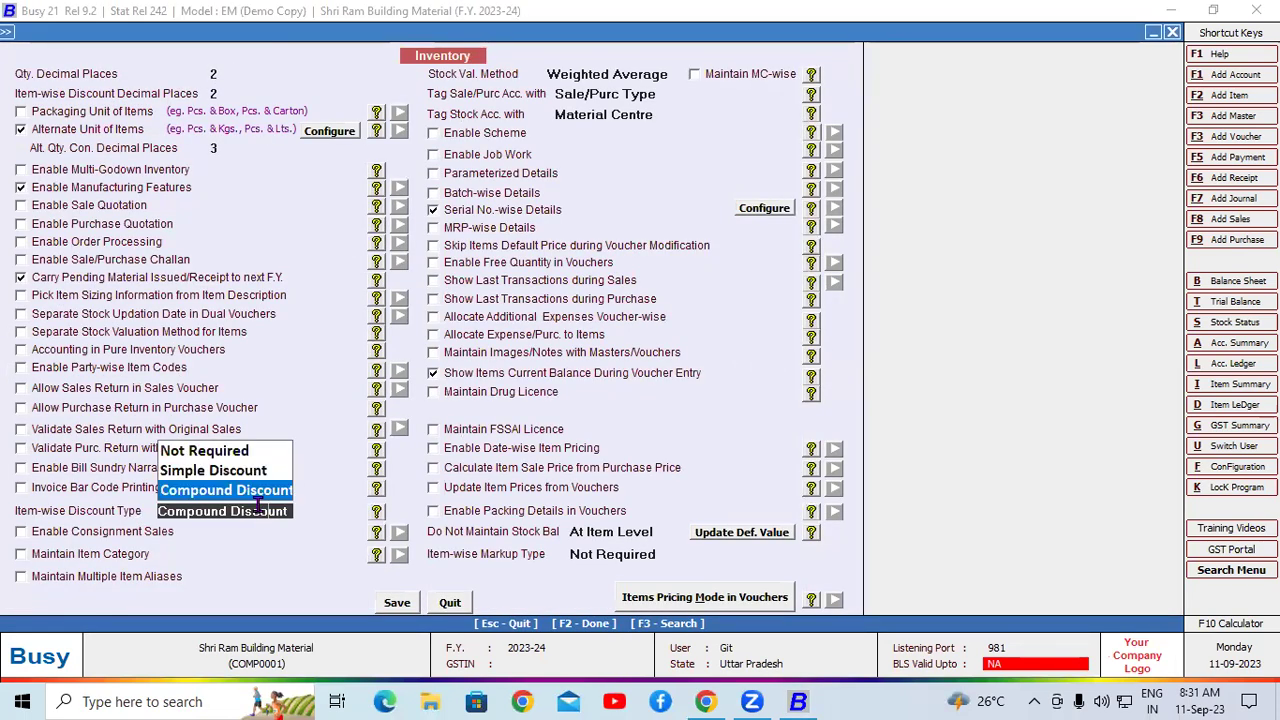
click(238, 475)
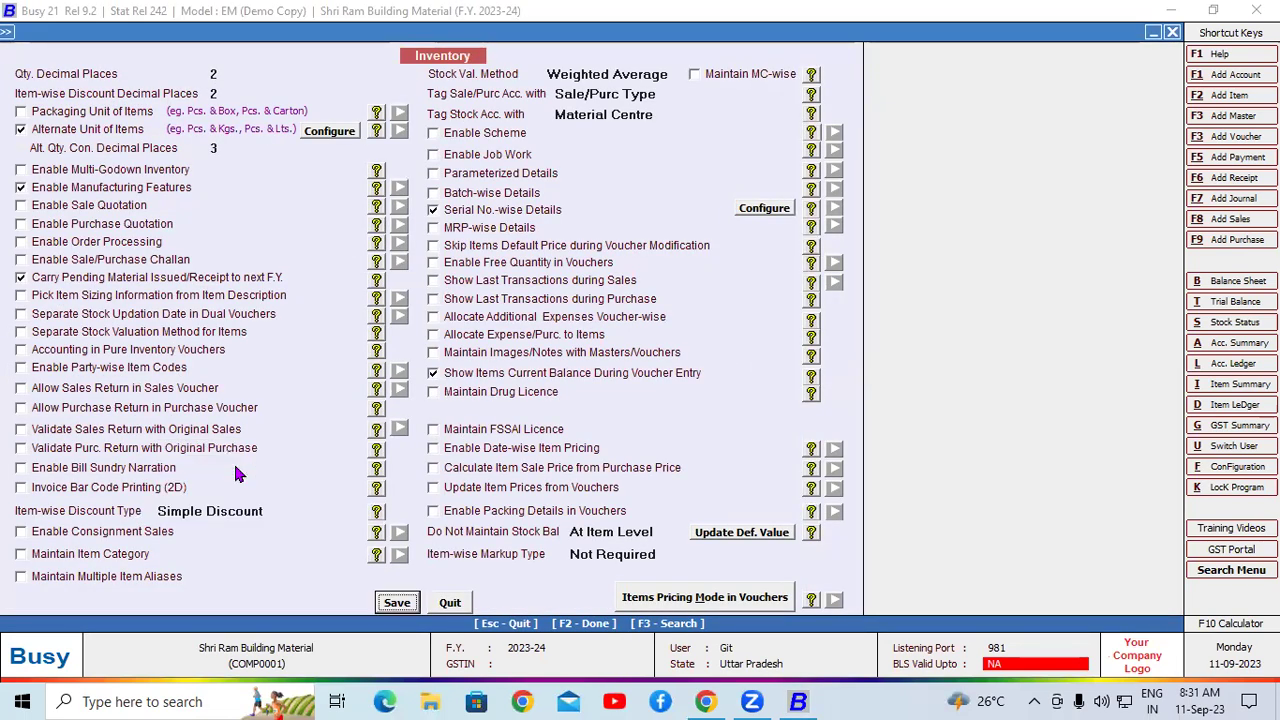
click(396, 600)
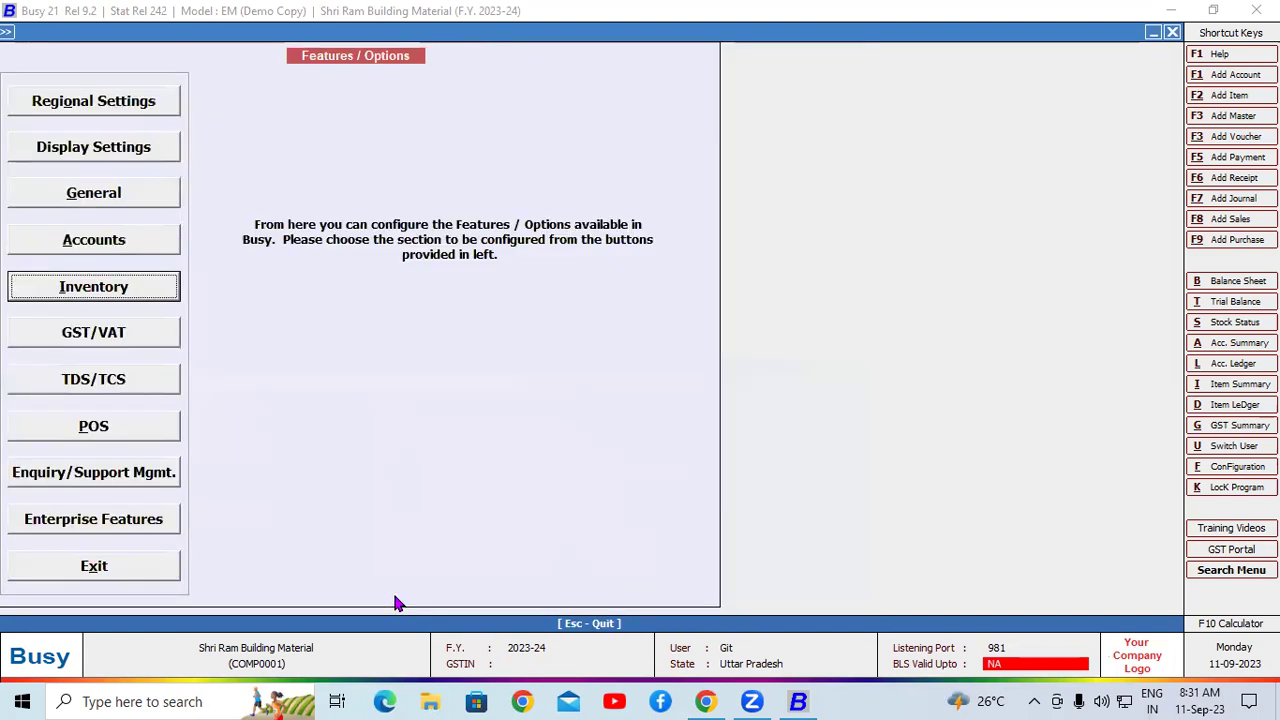
key(Escape)
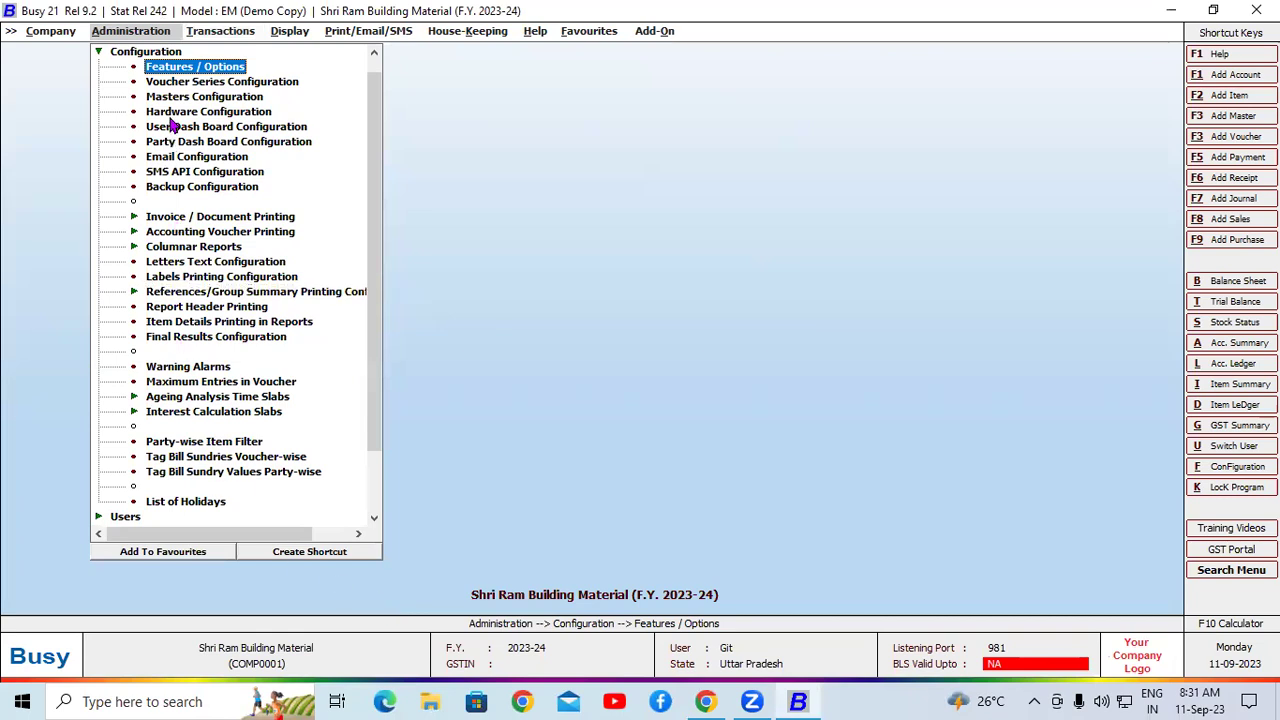
- Set the Purchase GST series discount structure to Simple Discount % of Amount and save it
click(195, 83)
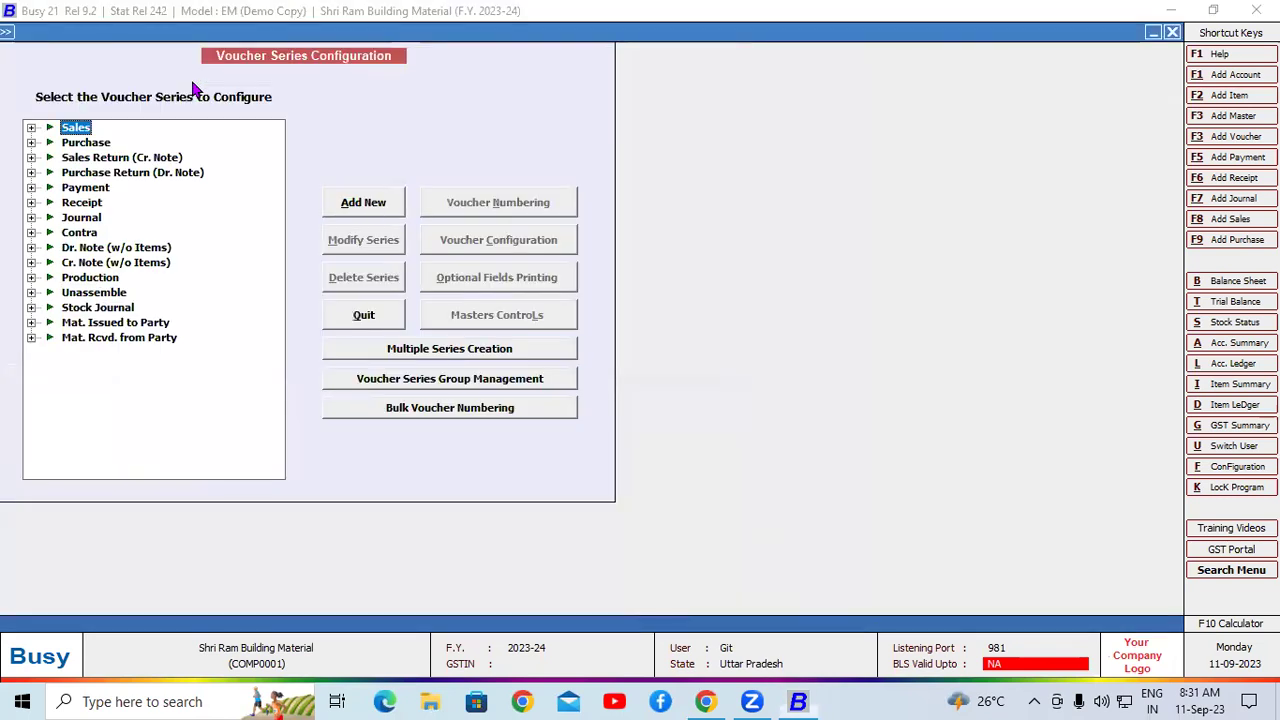
double_click(88, 145)
click(90, 160)
click(485, 240)
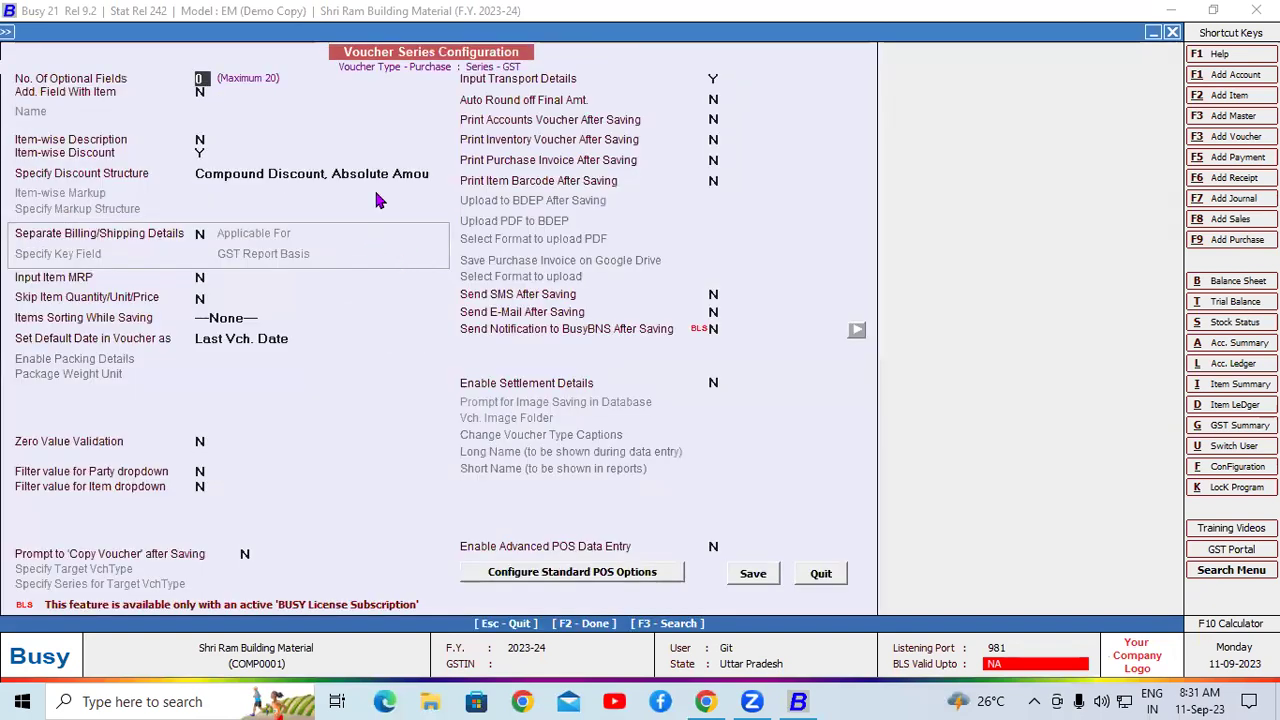
click(384, 175)
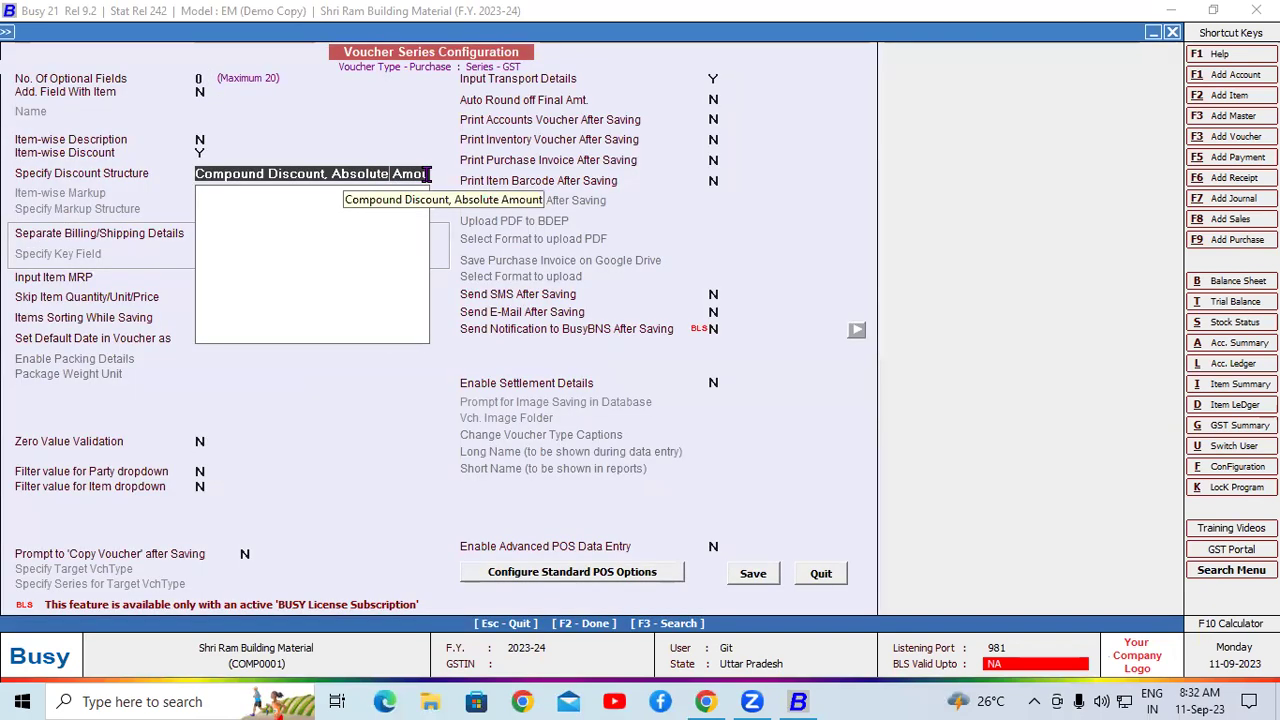
key(BackSpace)
key(BackSpace)
key(BackSpace)
key(BackSpace)
key(BackSpace)
key(BackSpace)
key(BackSpace)
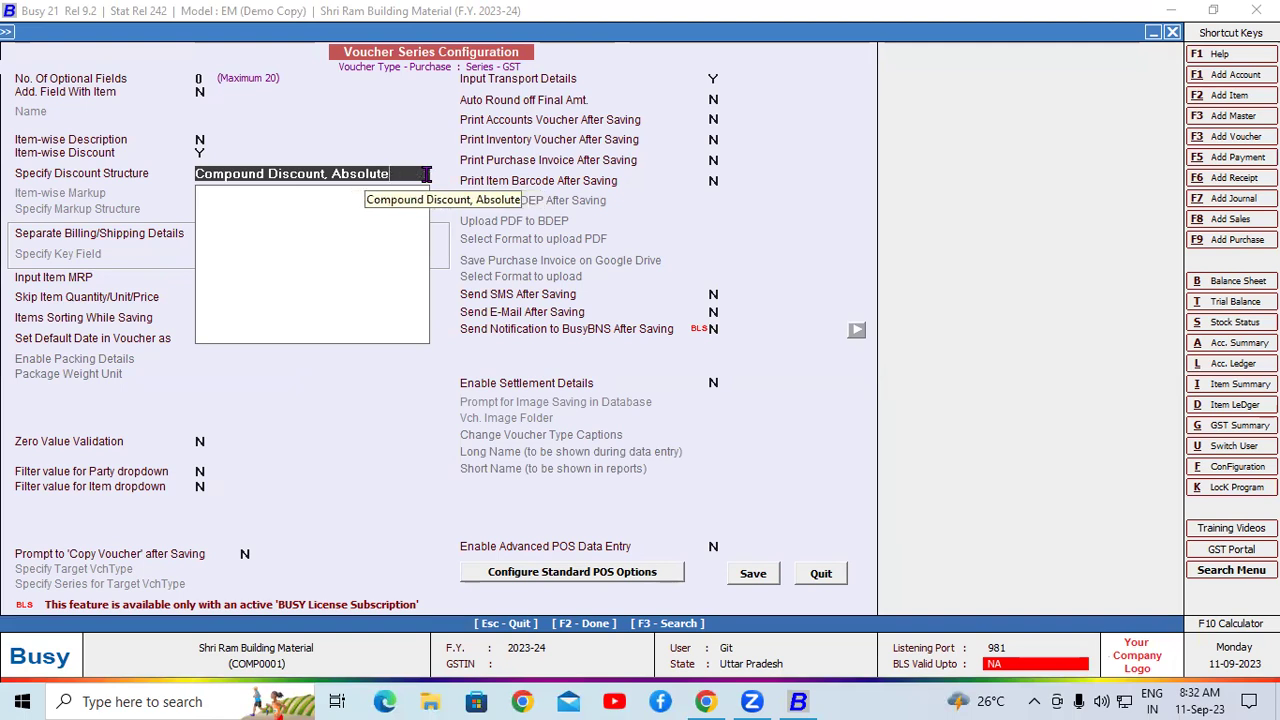
key(BackSpace)
key(BackSpace)
key(BackSpace)
key(BackSpace)
key(BackSpace)
key(BackSpace)
key(BackSpace)
key(BackSpace)
key(BackSpace)
key(BackSpace)
key(BackSpace)
key(BackSpace)
key(BackSpace)
key(BackSpace)
key(BackSpace)
key(BackSpace)
key(BackSpace)
key(BackSpace)
key(BackSpace)
key(BackSpace)
key(BackSpace)
key(BackSpace)
key(BackSpace)
key(BackSpace)
key(BackSpace)
key(BackSpace)
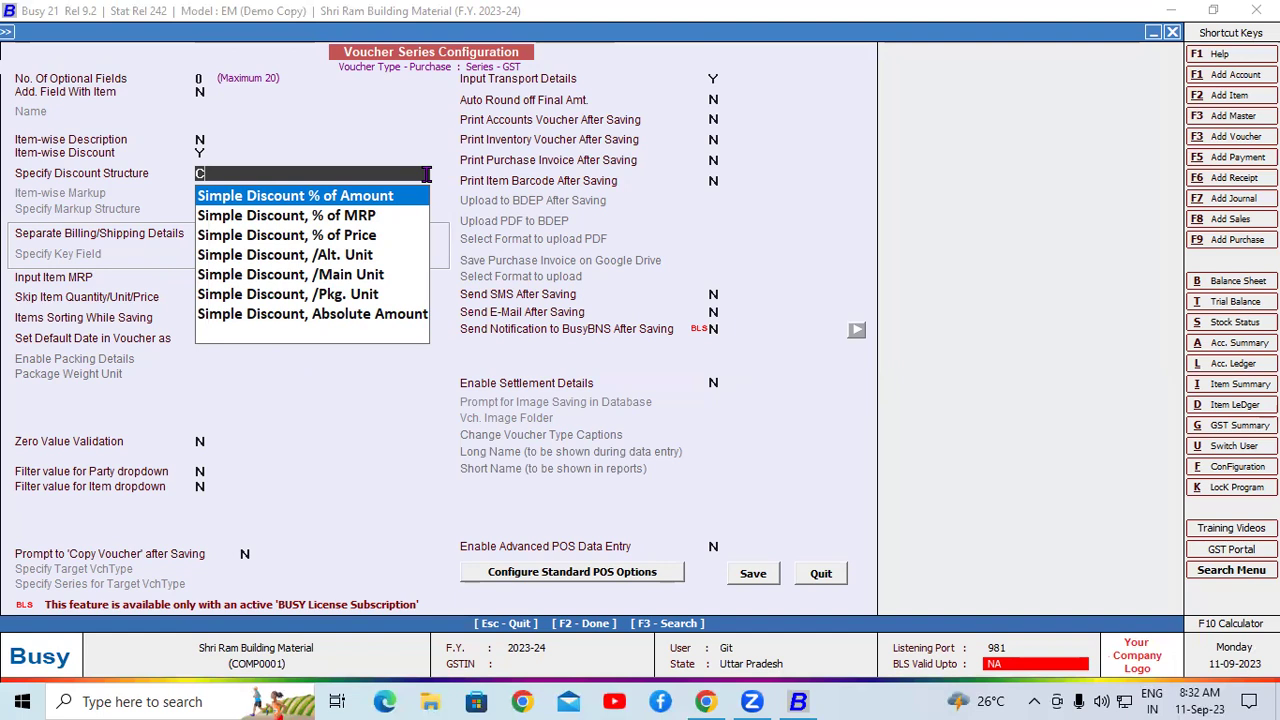
key(Return)
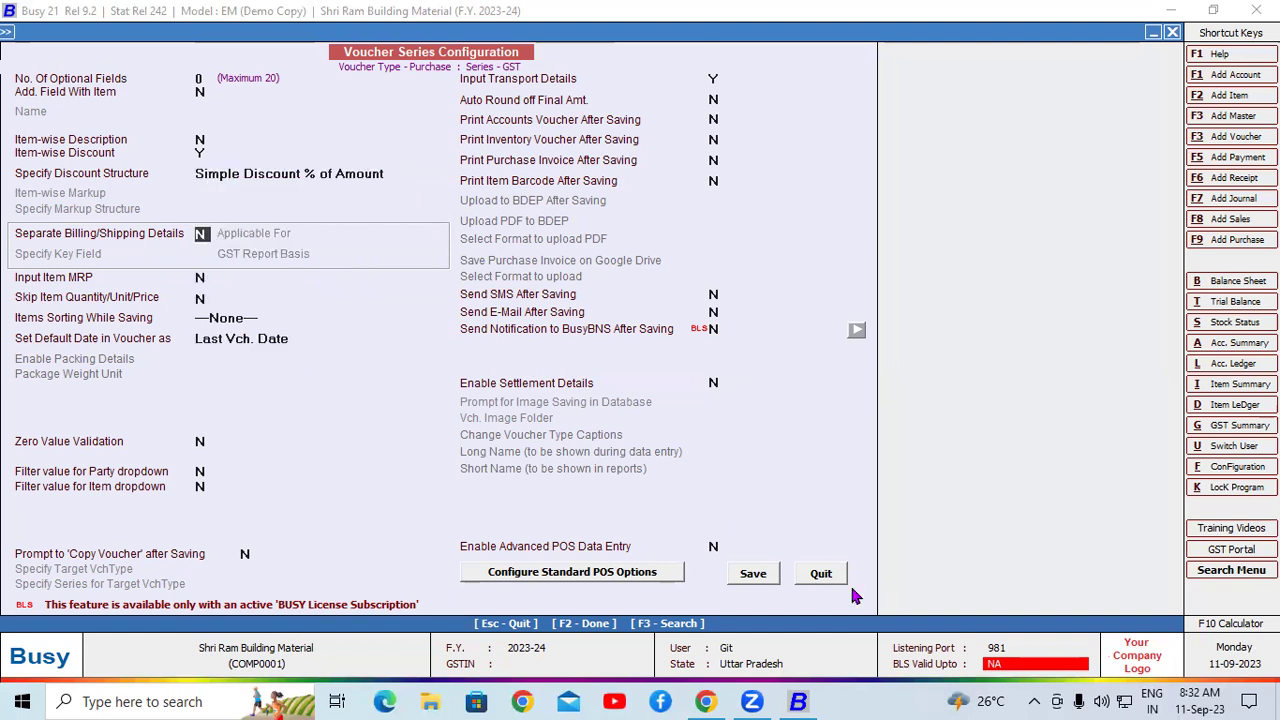
click(753, 573)
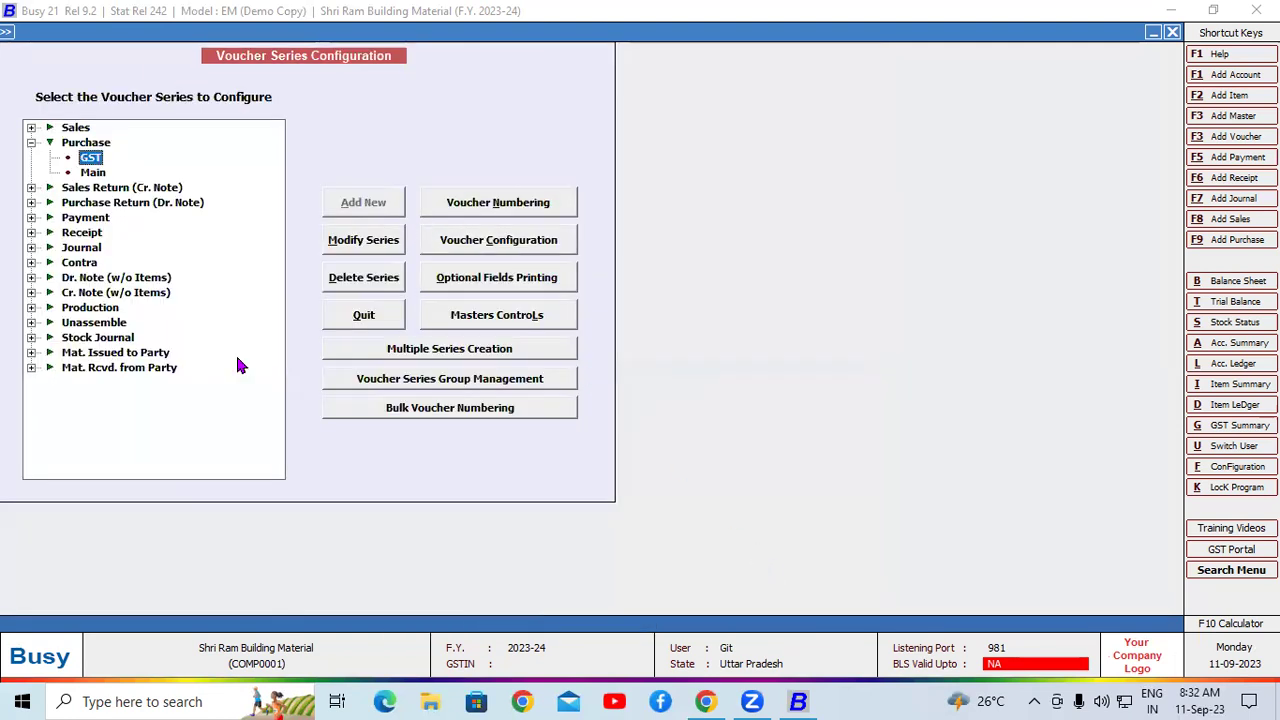
- Start purchase voucher 3 in the GST series with Local-18% purchase type and party RK Traders
key(Escape)
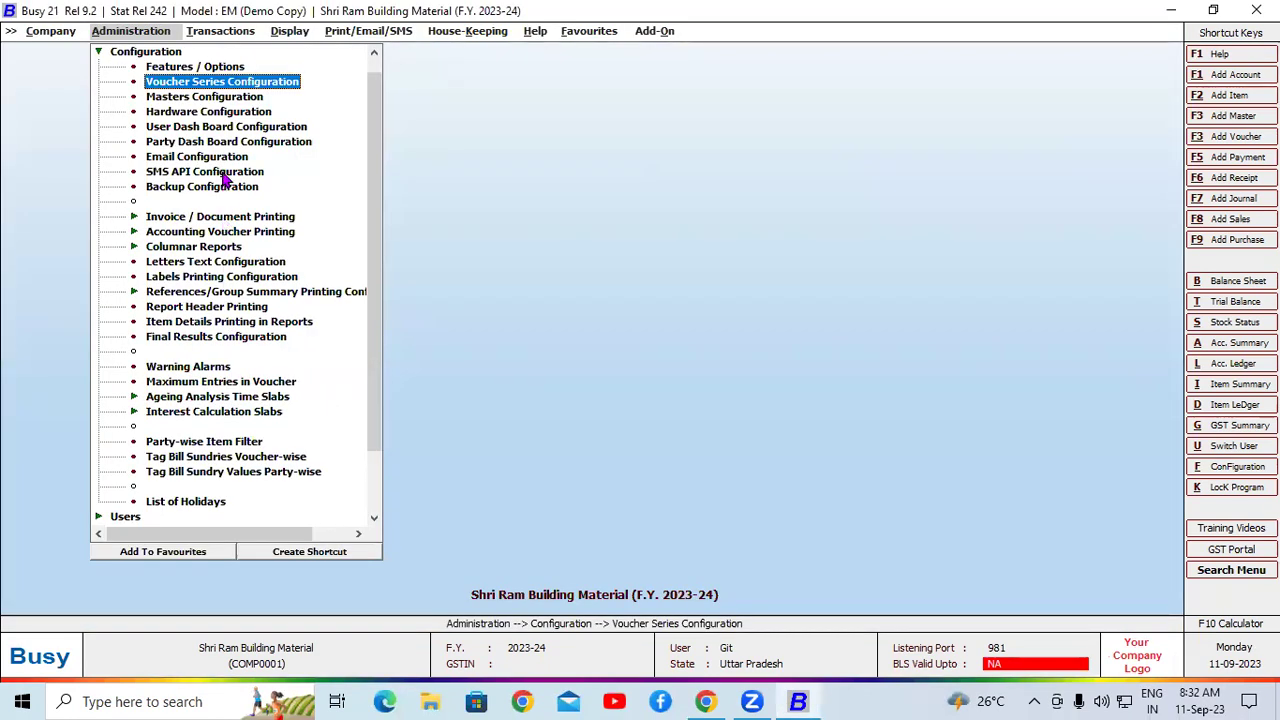
click(220, 32)
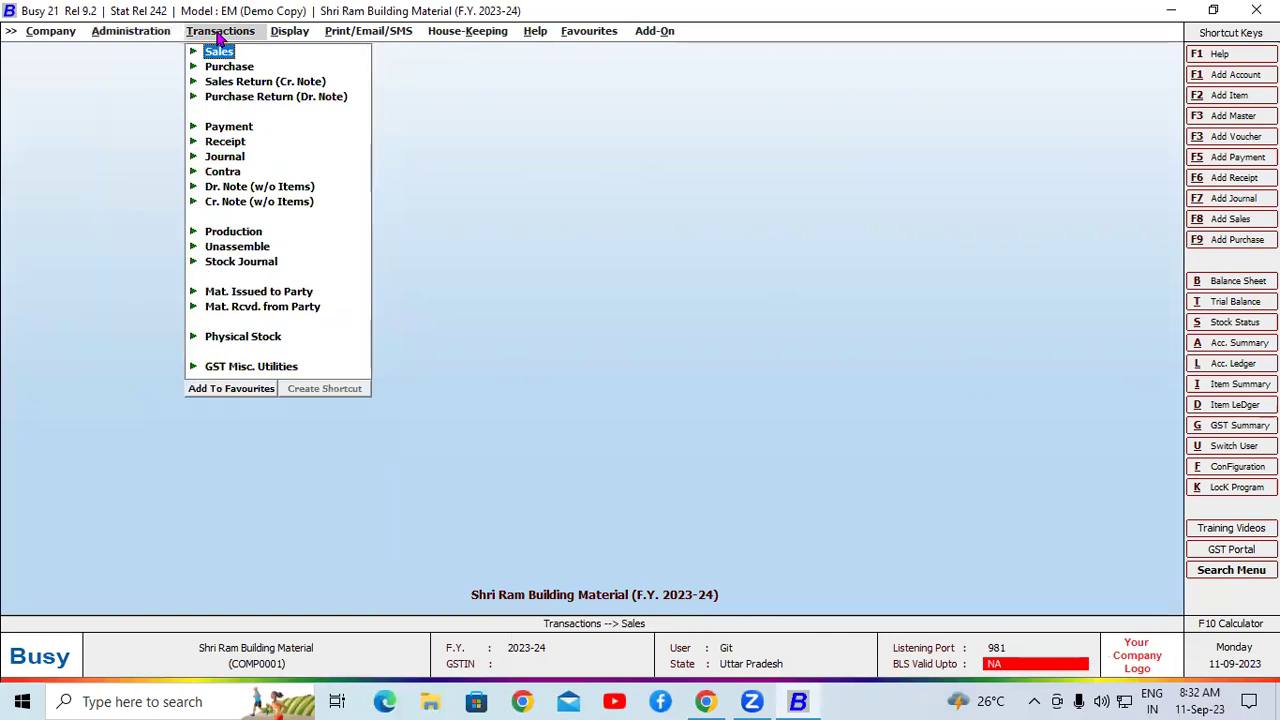
click(229, 67)
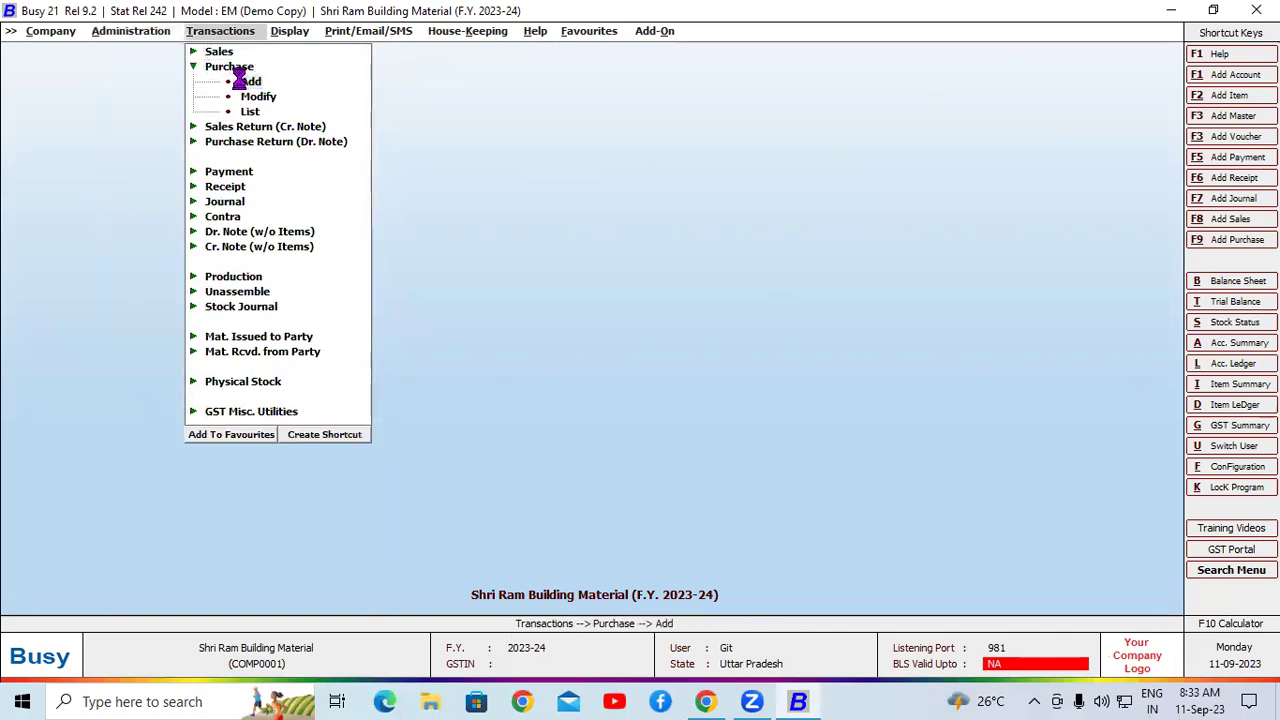
click(240, 81)
key(Return)
key(Return)
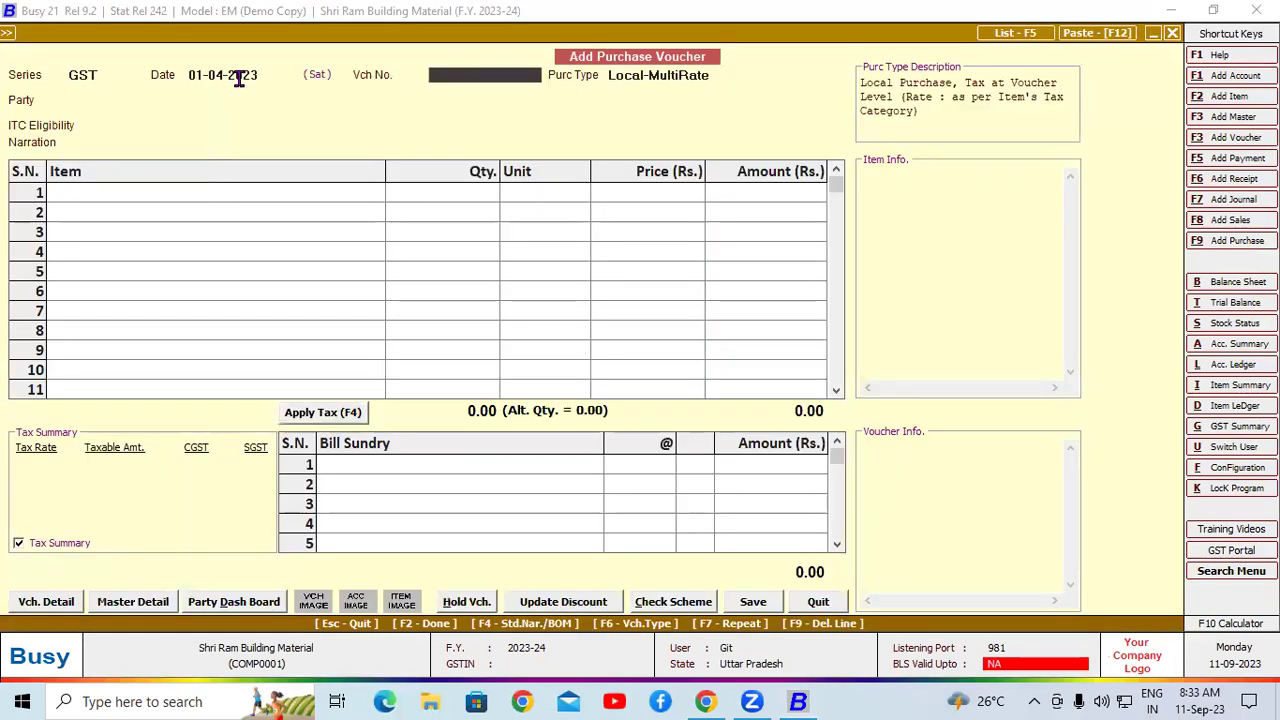
text(3)
key(Return)
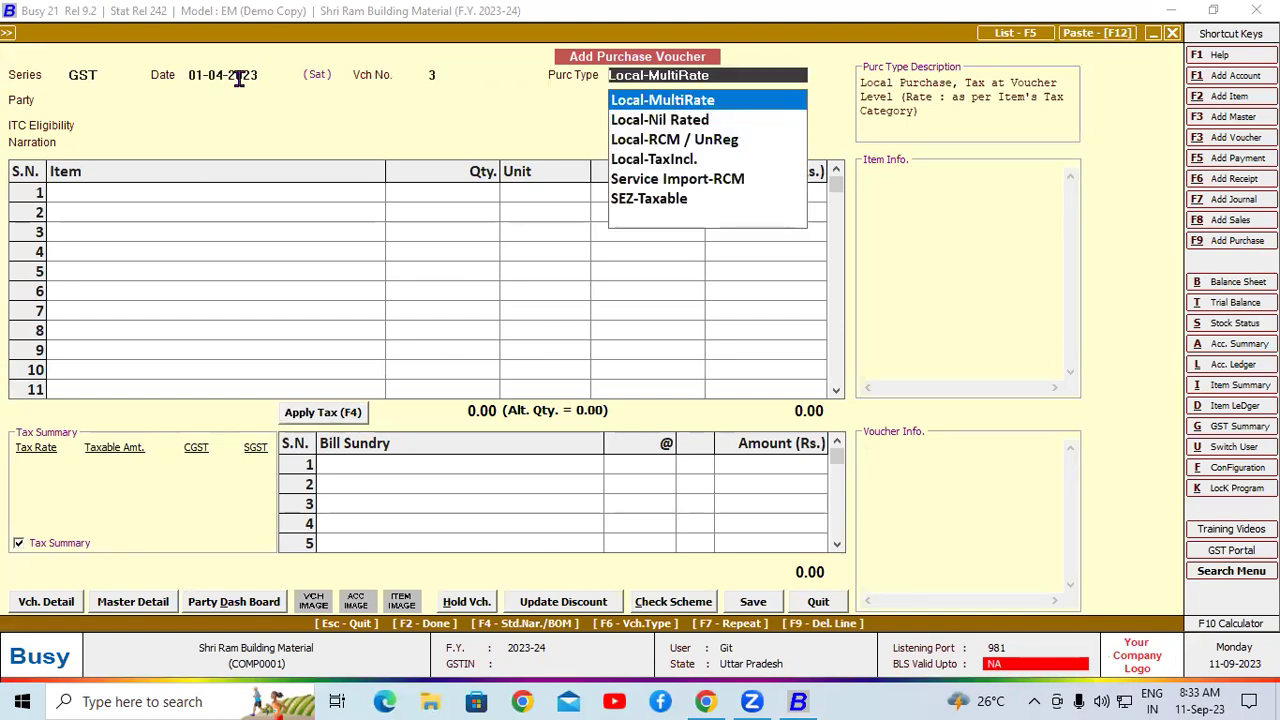
key(Up)
key(Up)
key(Up)
key(Up)
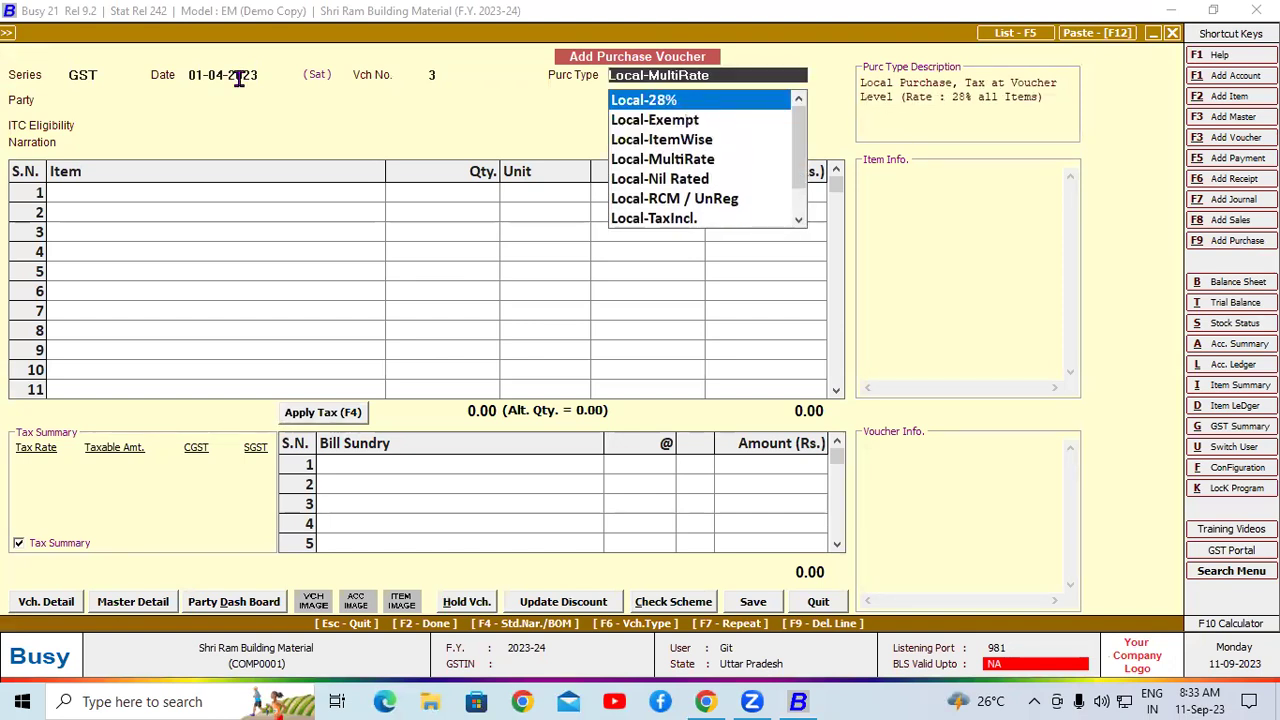
key(Return)
key(Return)
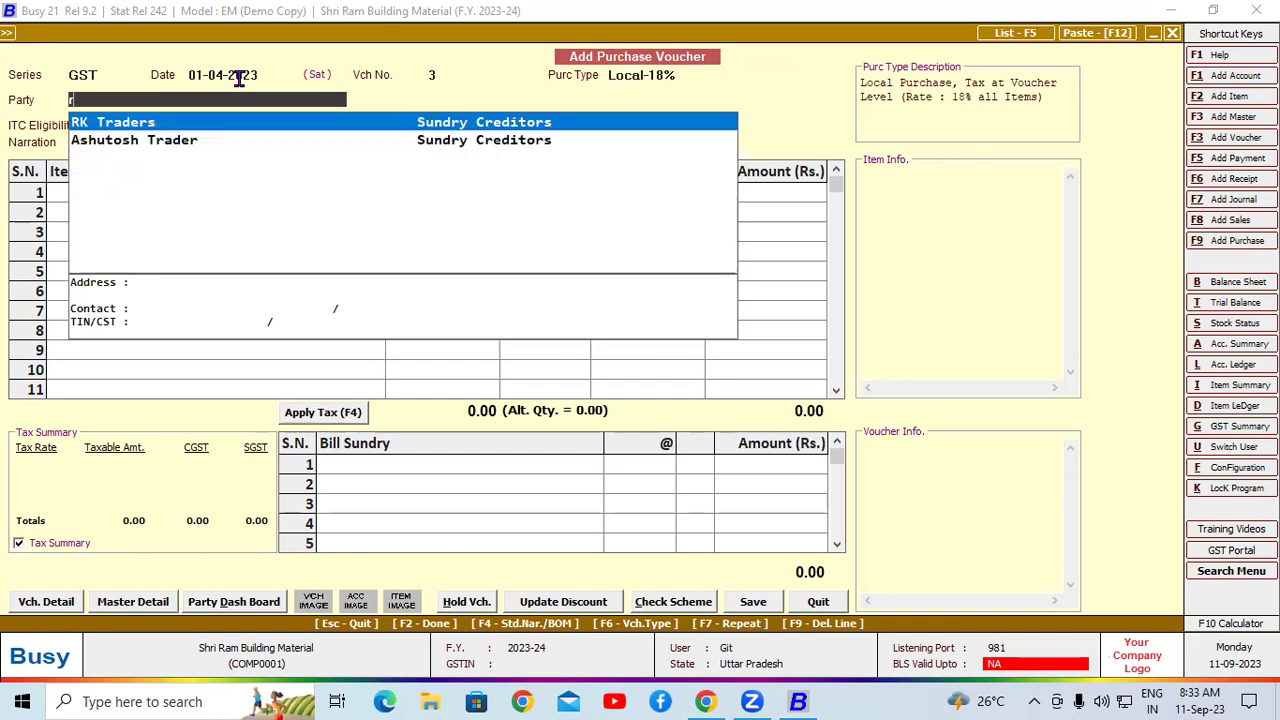
key(Return)
key(Return)
key(Return)
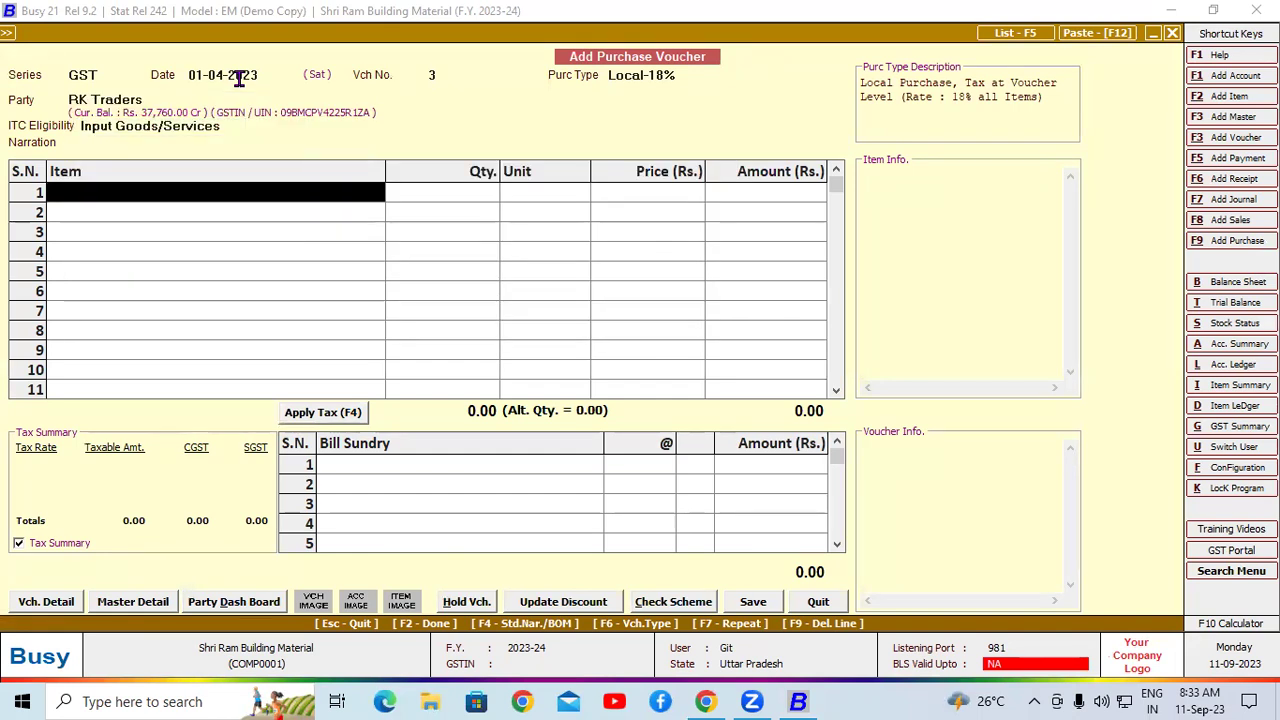
- Put Dettol Soap, Original -125 Gm in row 1, replacing the wrongly picked Dettol item
text(d)
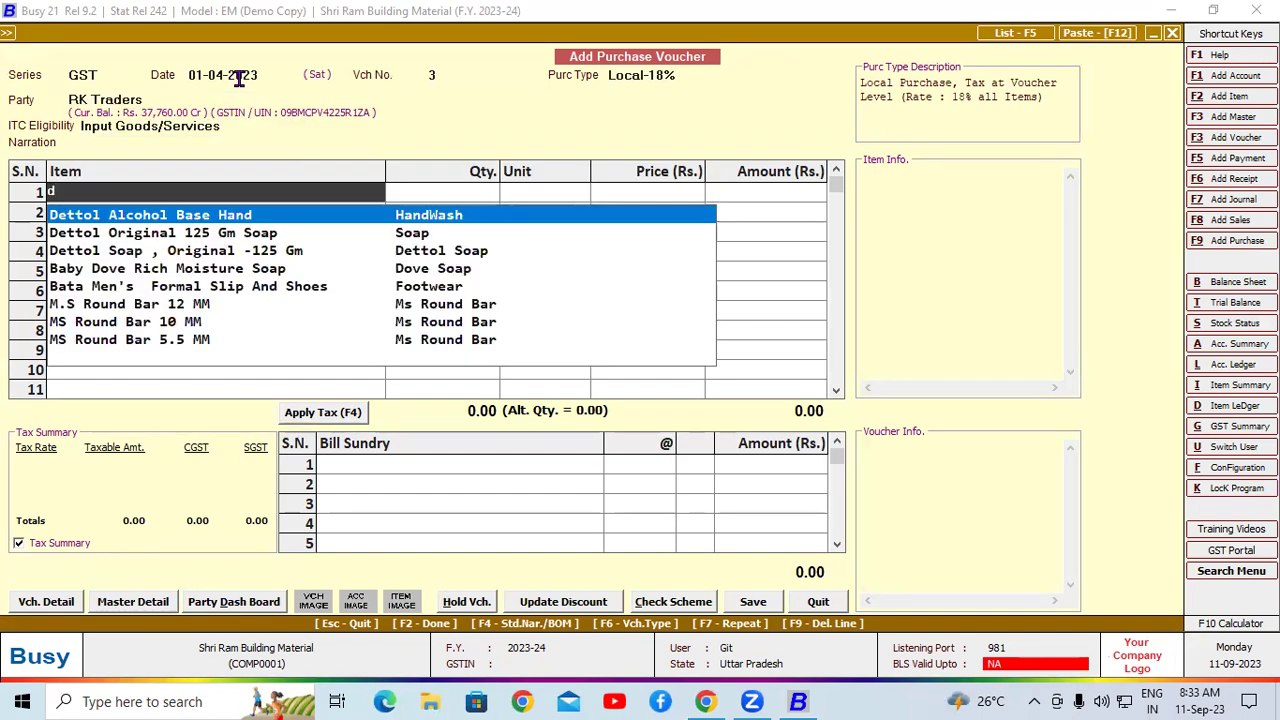
key(Down)
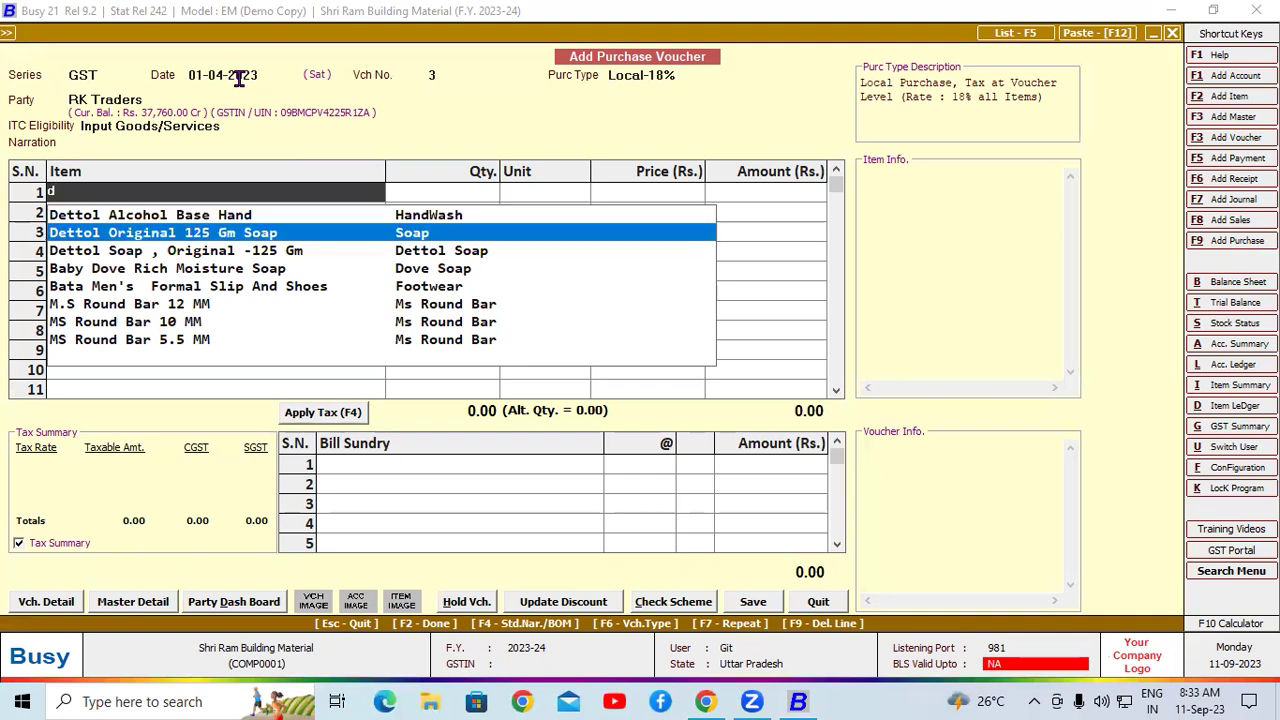
key(Return)
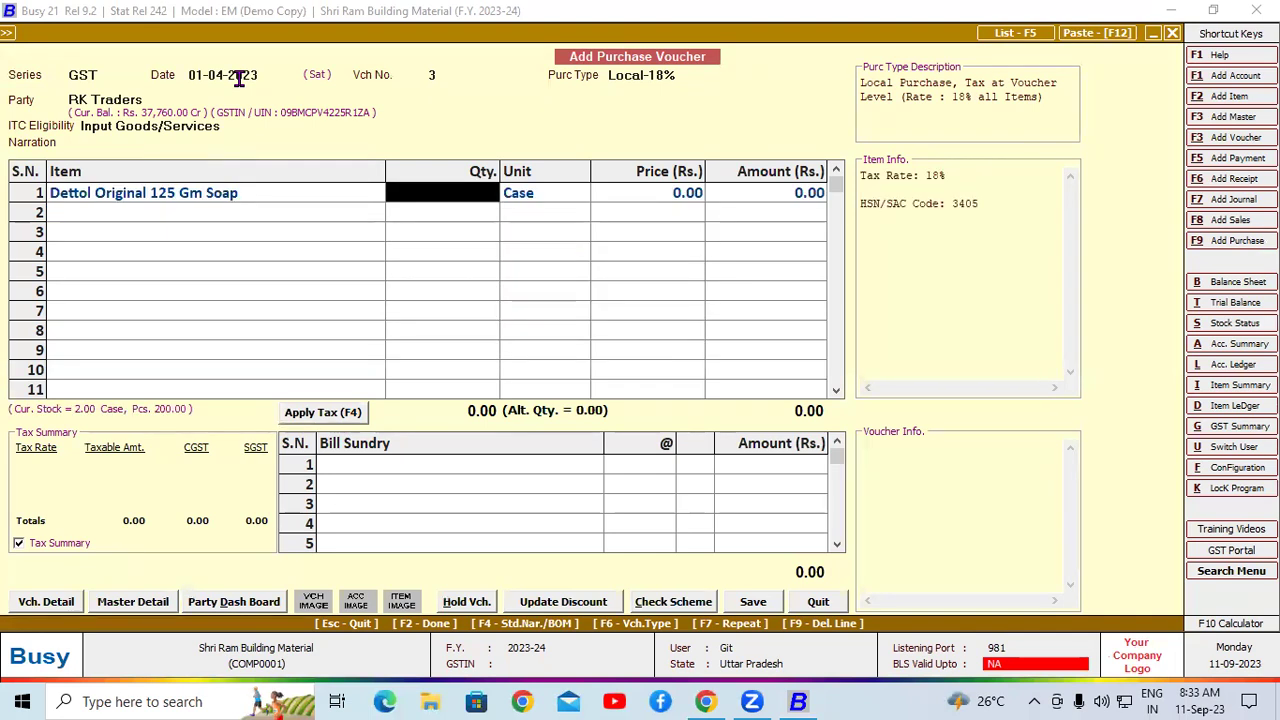
key(Up)
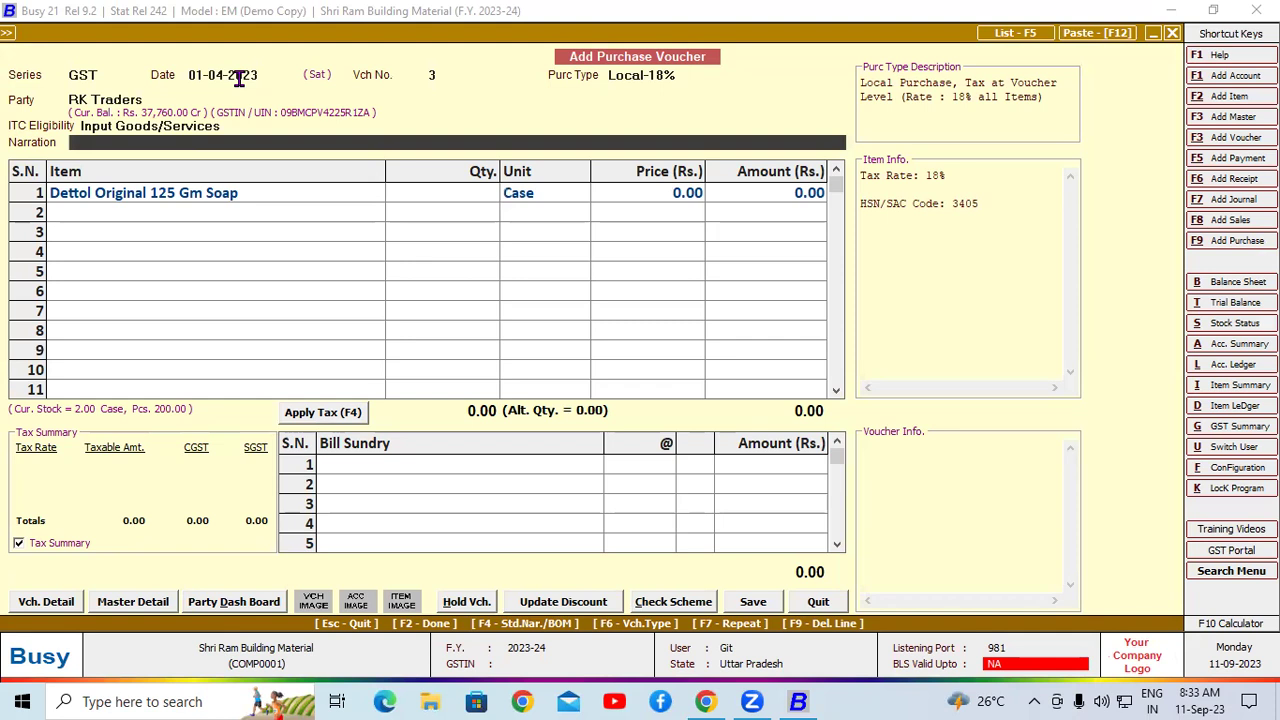
key(Down)
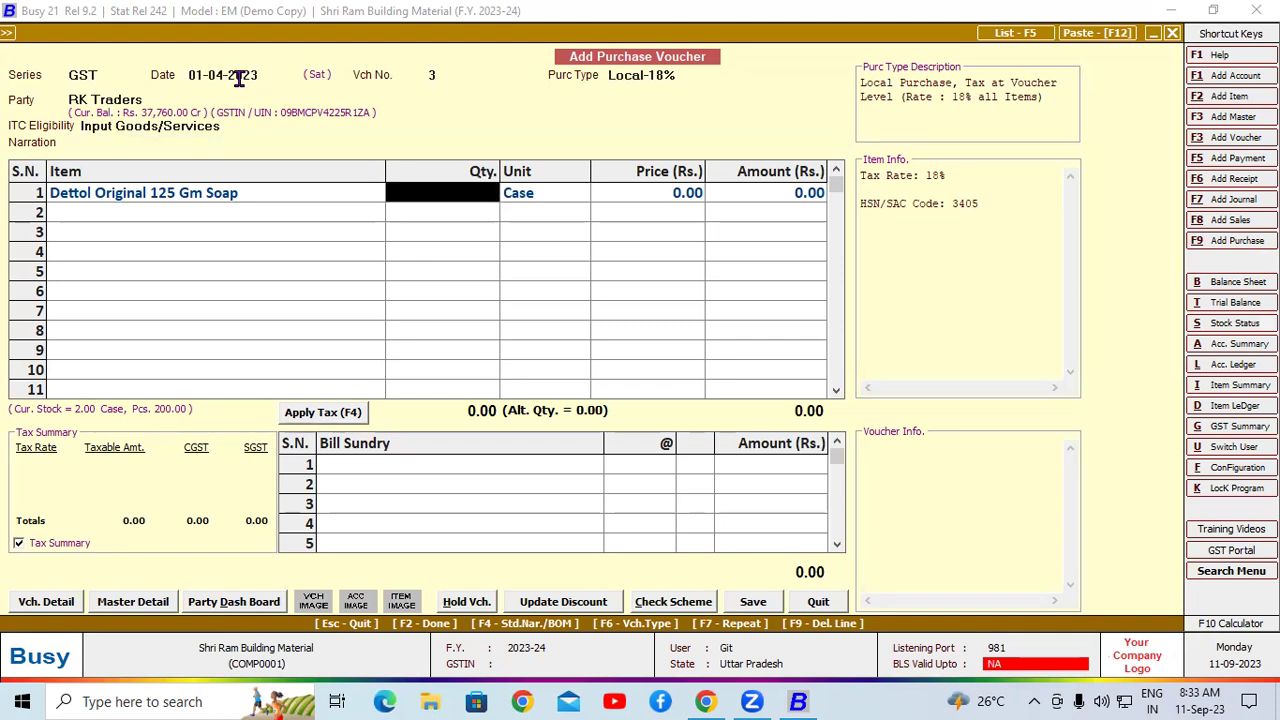
click(115, 194)
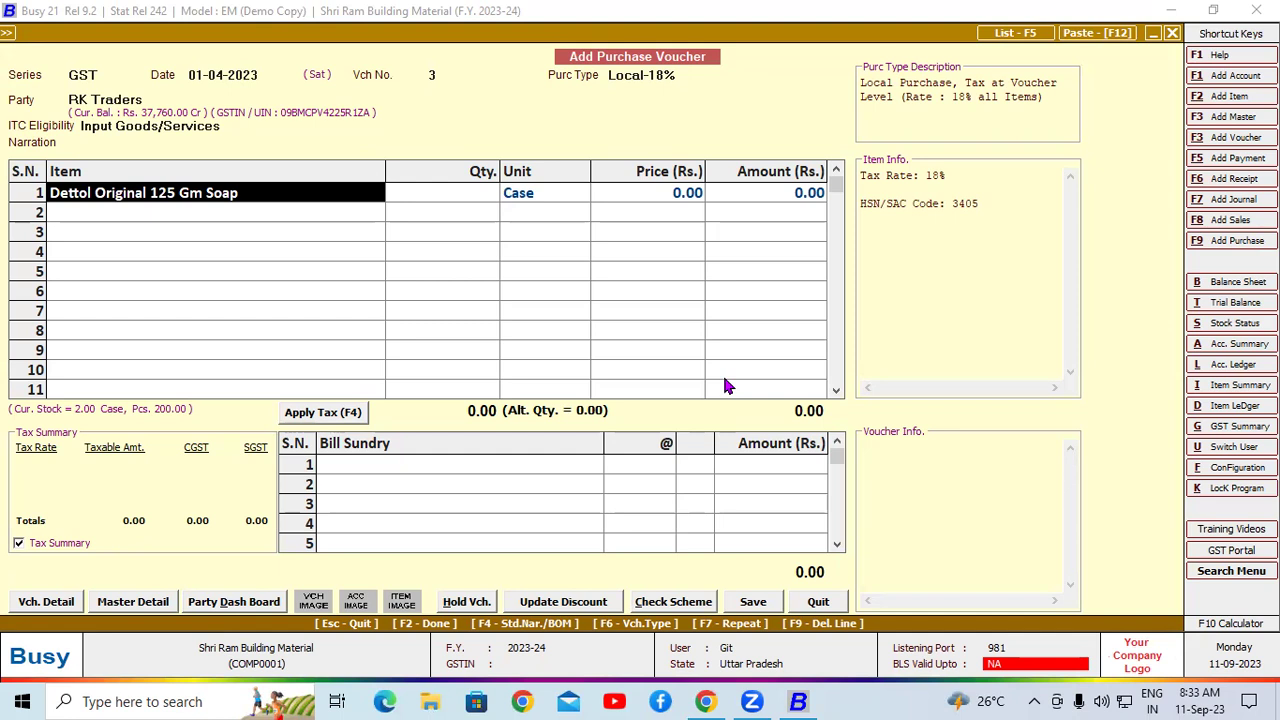
key(BackSpace)
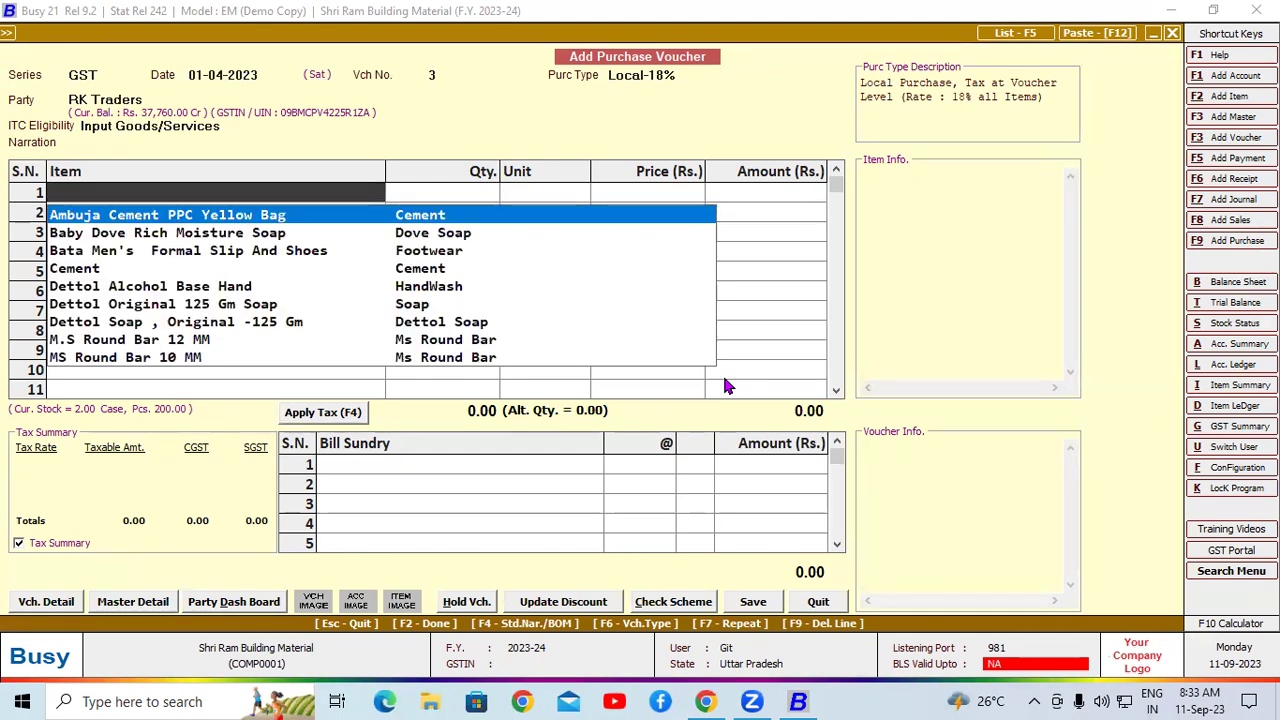
key(Down)
key(Down)
key(Down)
key(Down)
key(Down)
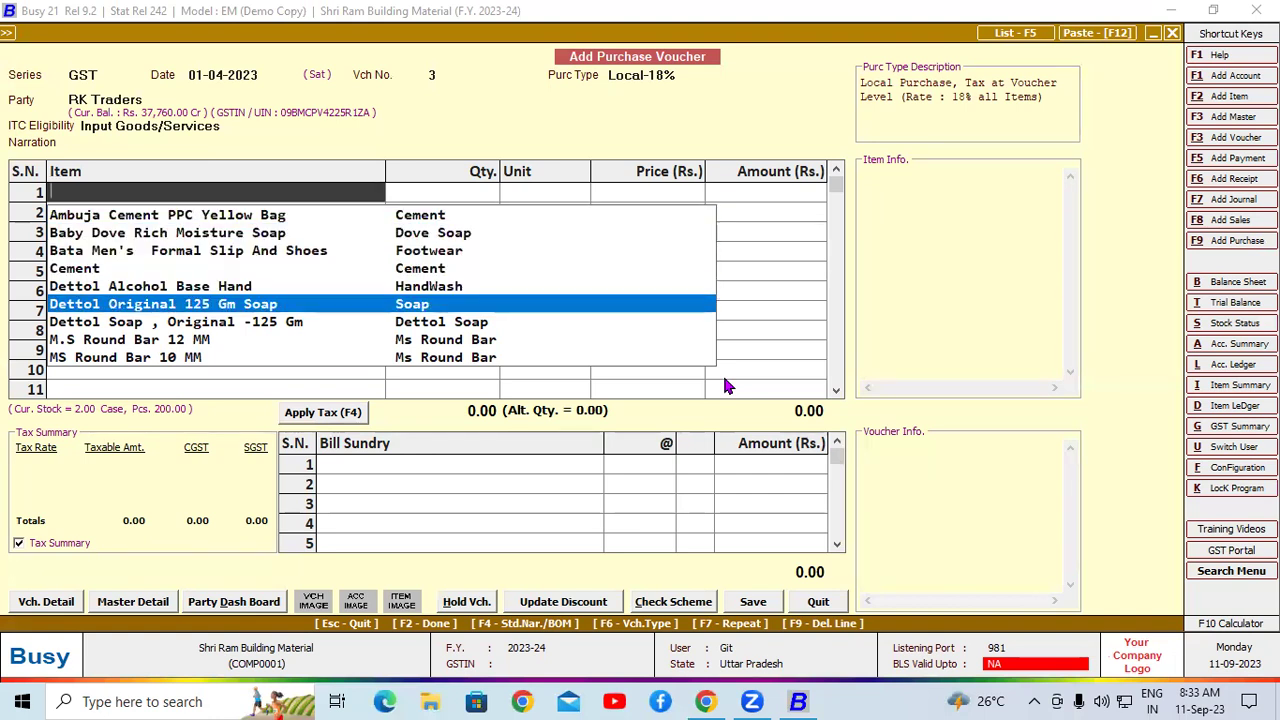
key(Down)
key(Return)
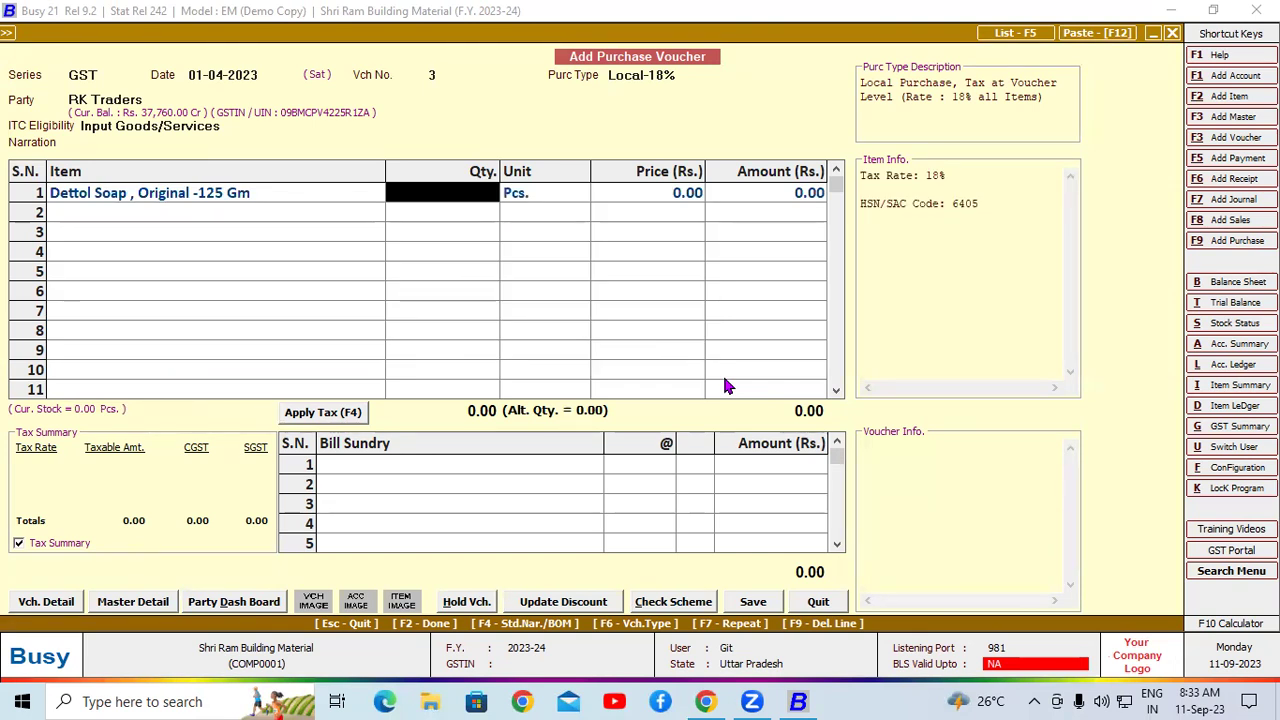
- Enter quantity 100, price 50 and a 2 per-piece discount for row 1, giving 48.00
text(100)
key(Return)
key(Return)
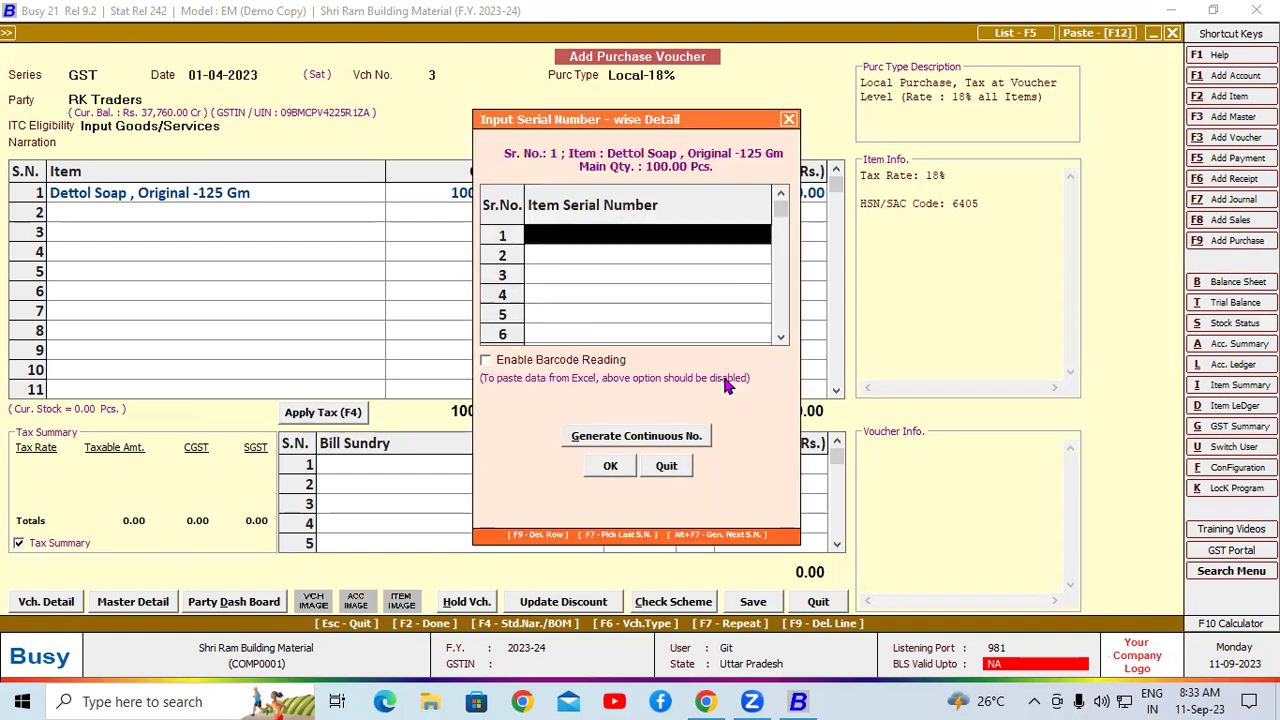
click(610, 466)
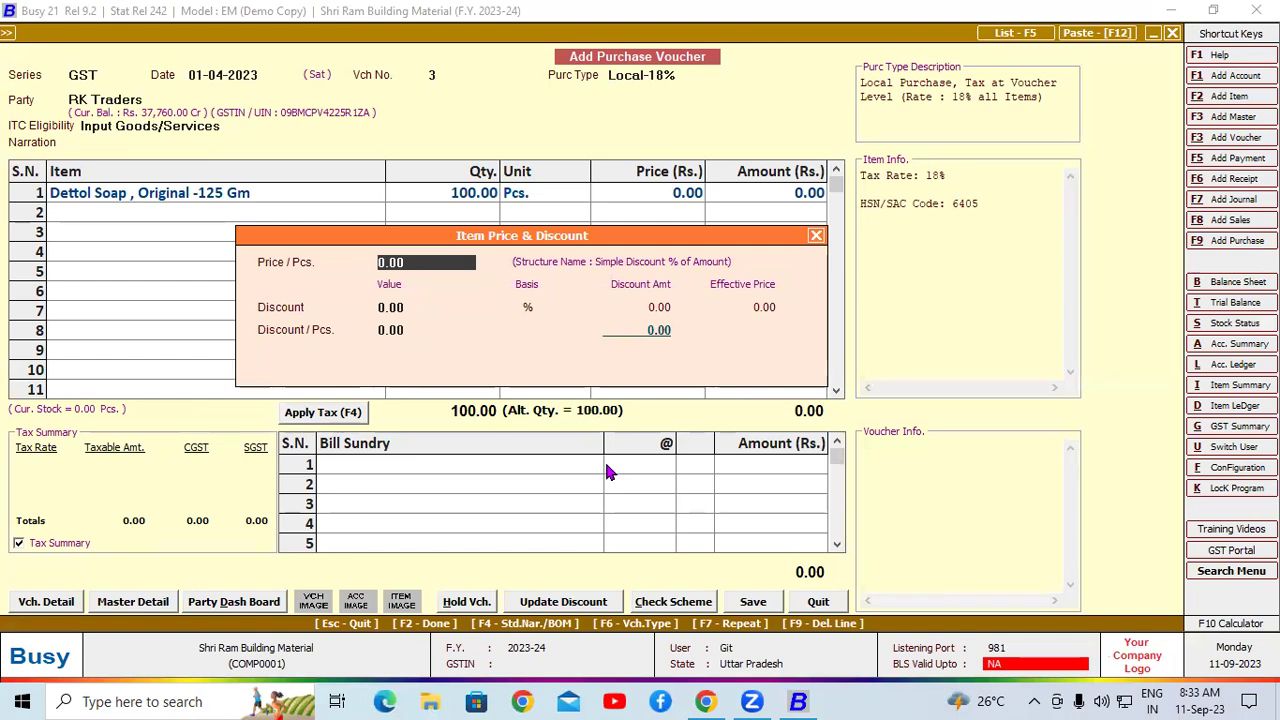
text(50)
key(Return)
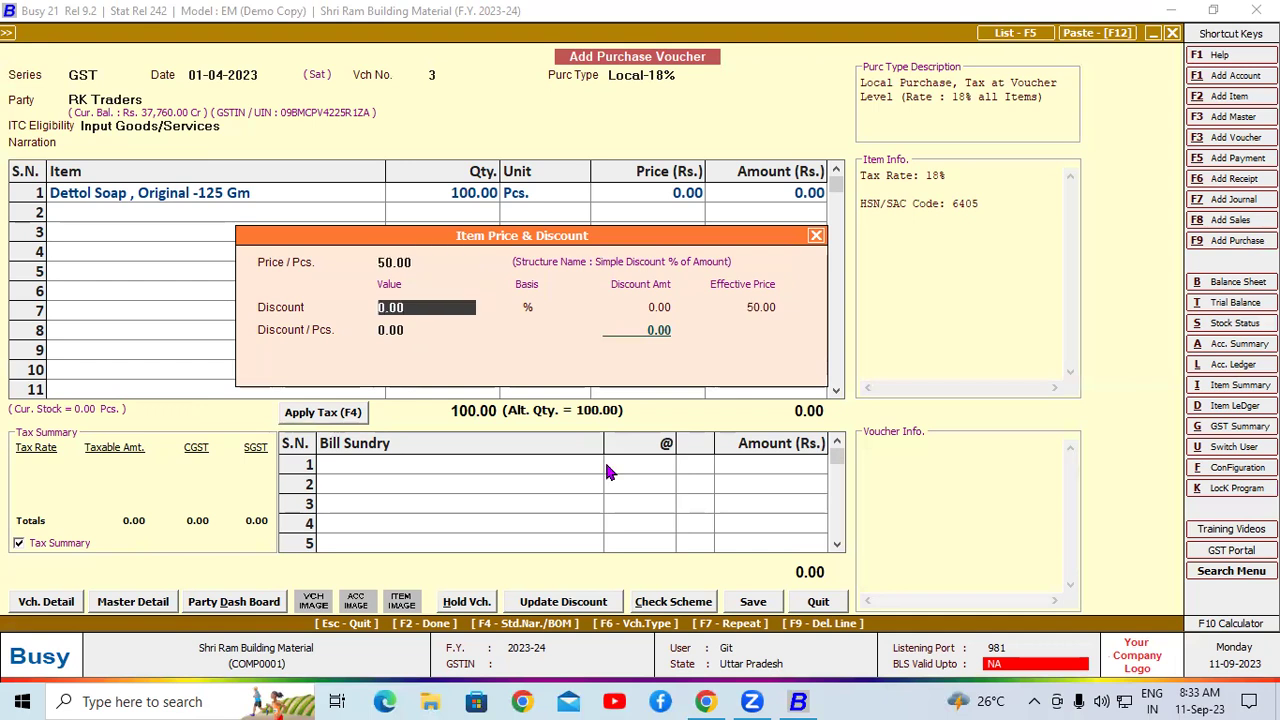
key(Return)
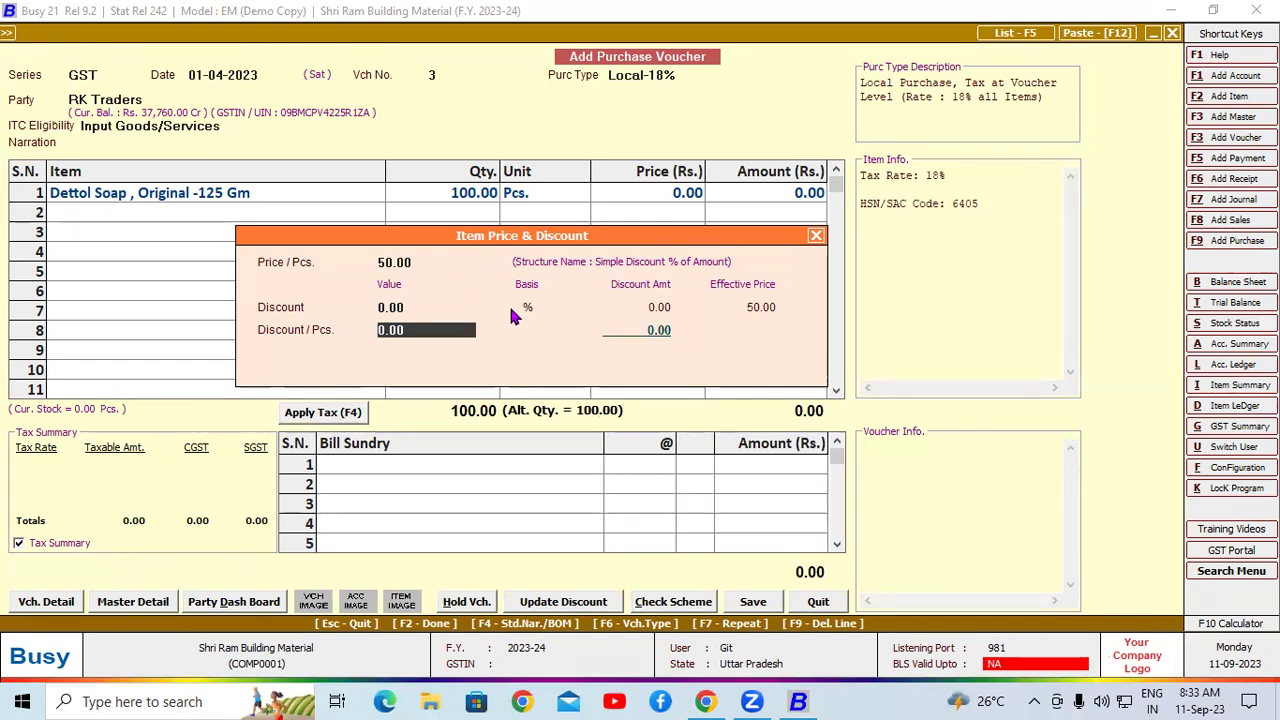
drag(440, 332, 372, 328)
text(2)
key(Return)
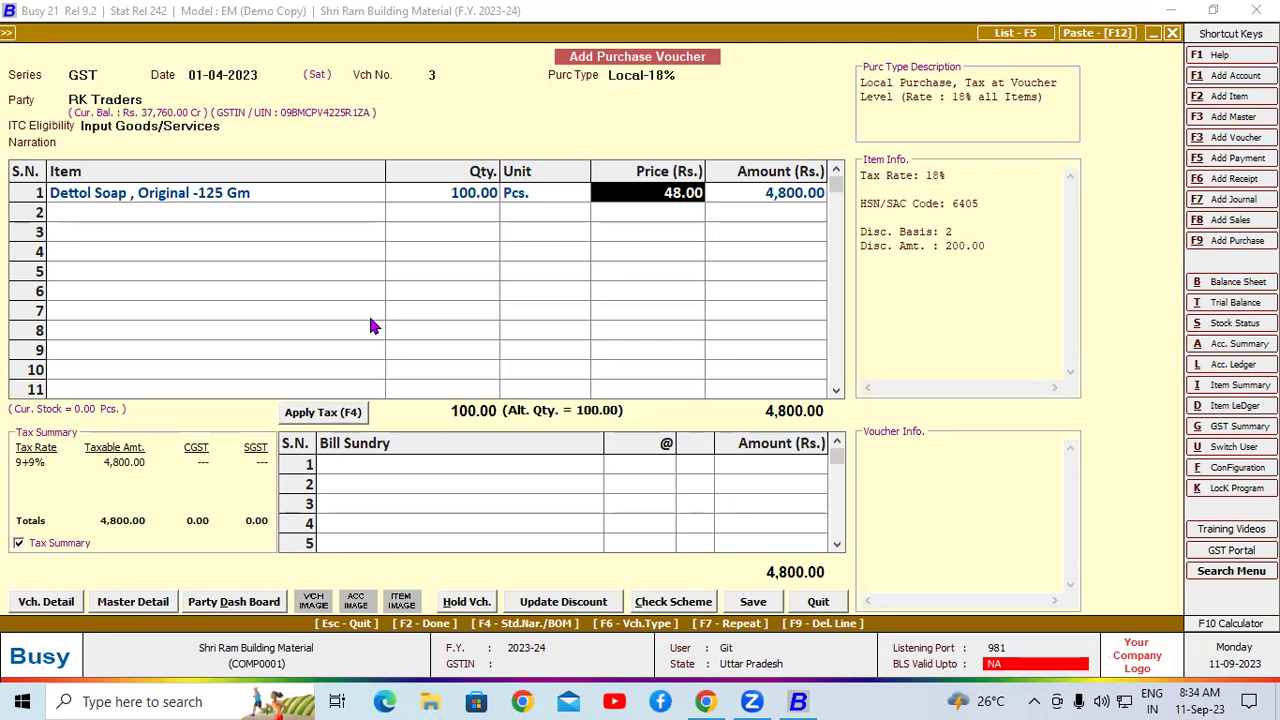
key(Return)
key(Return)
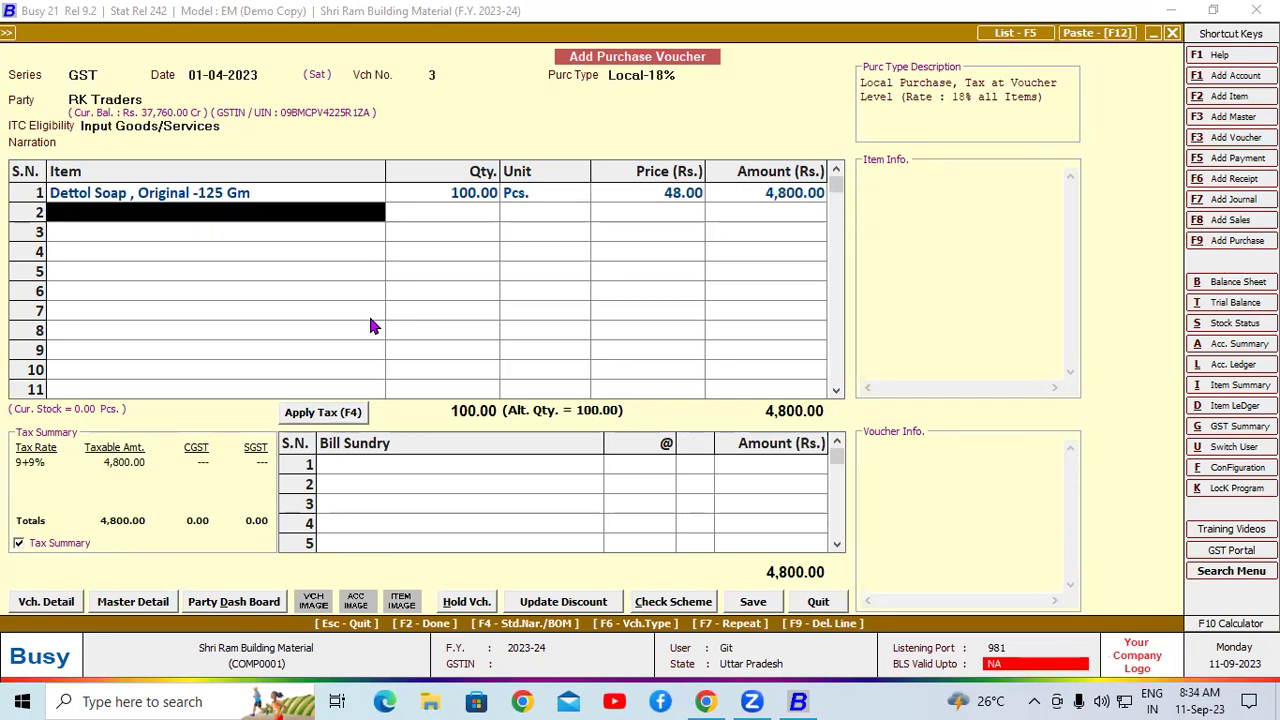
- Add Dettol Soap, Original -125 Gm as row 2 with quantity 100
text(d)
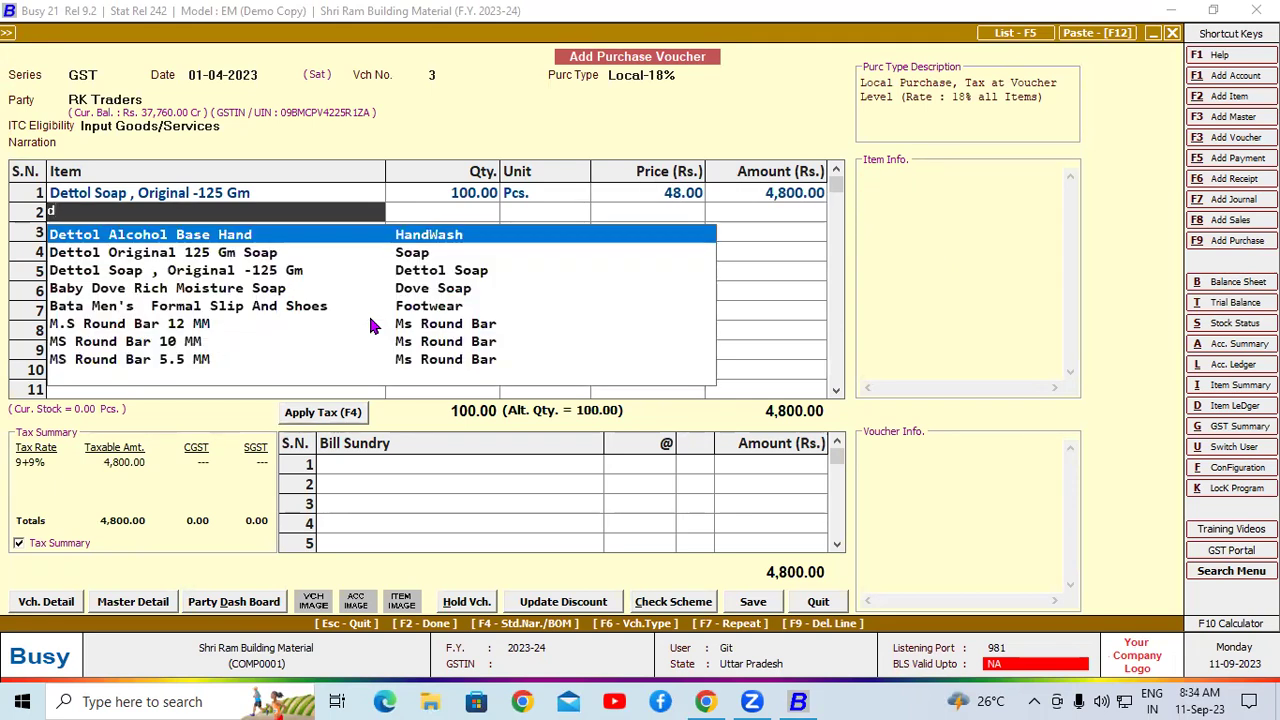
key(Down)
key(Down)
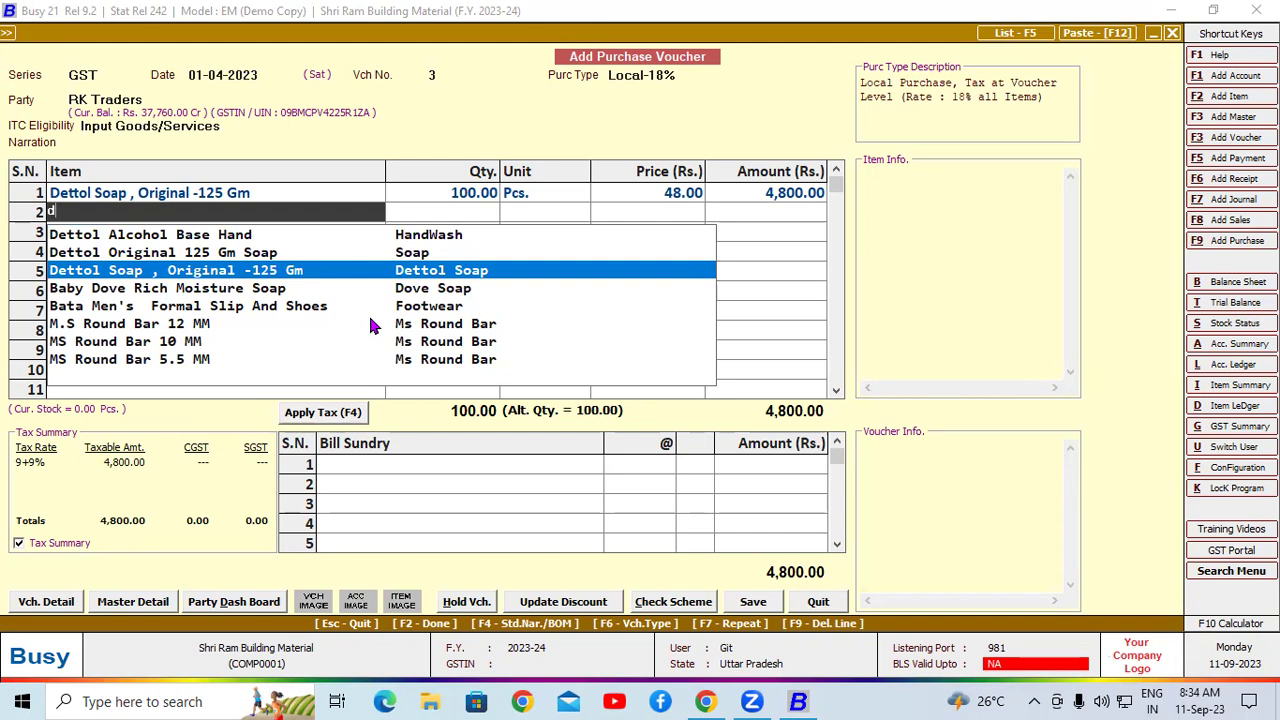
key(Return)
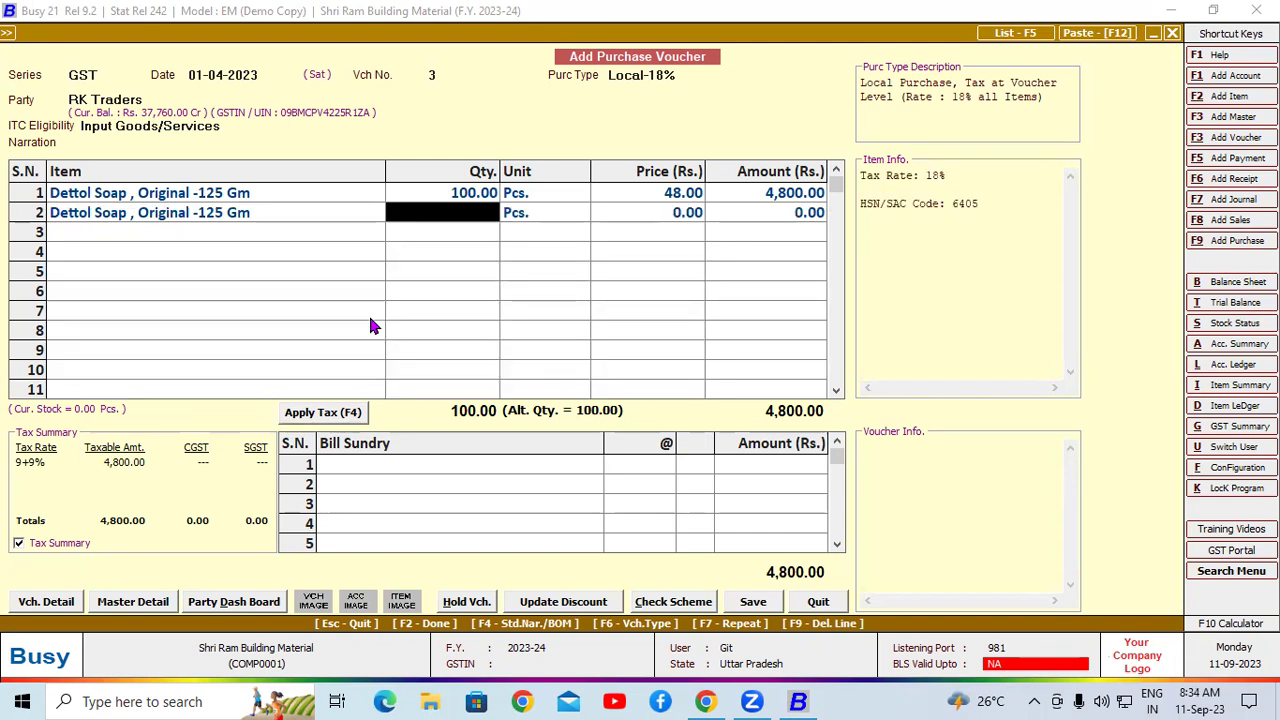
text(100)
key(Return)
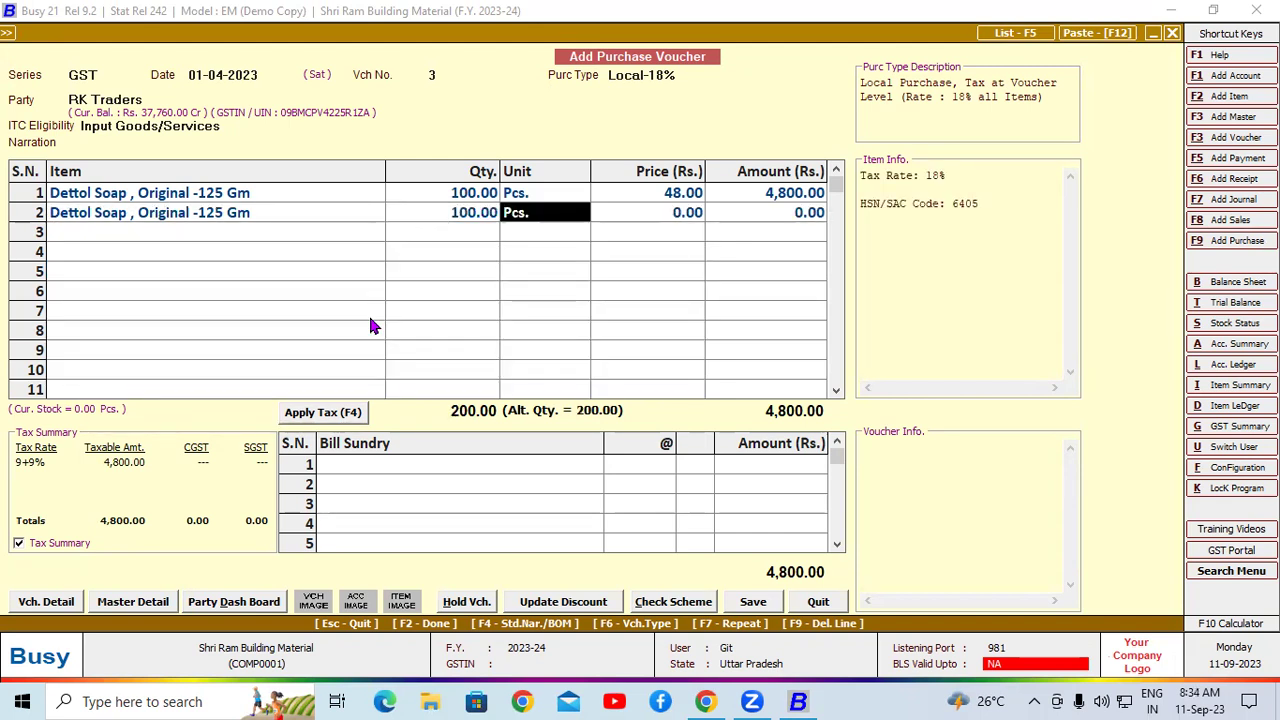
key(Return)
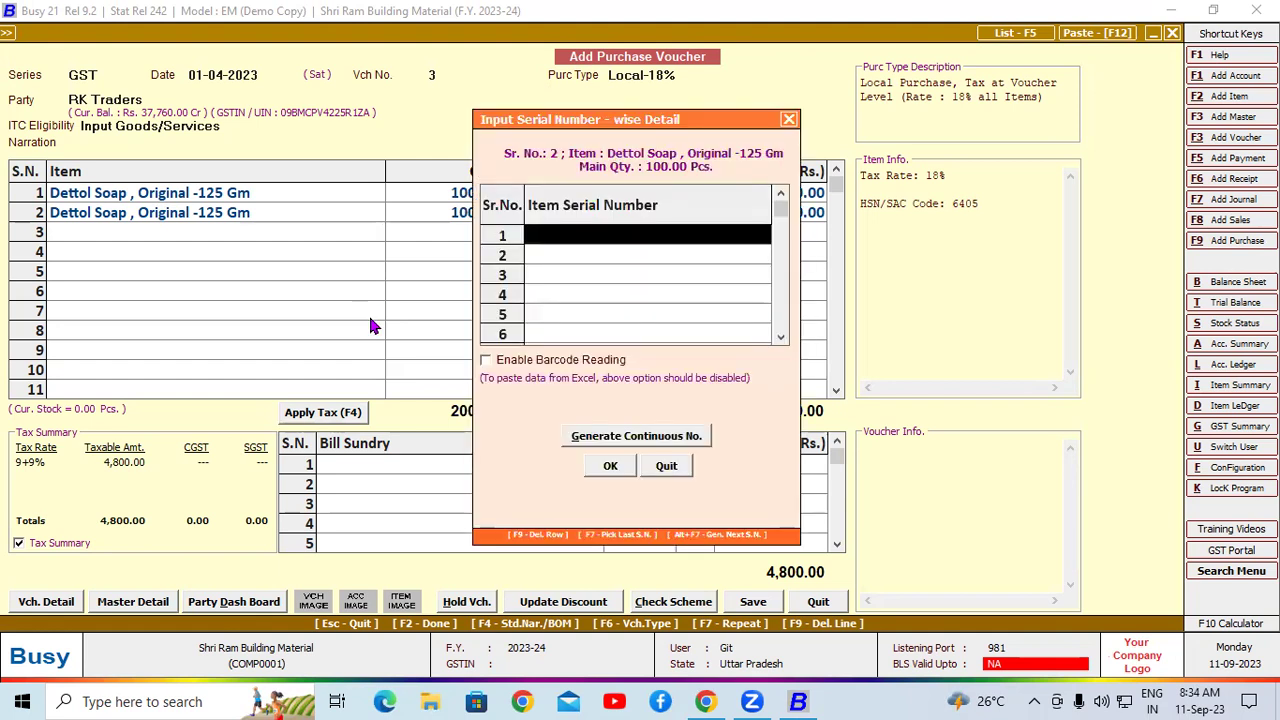
click(608, 466)
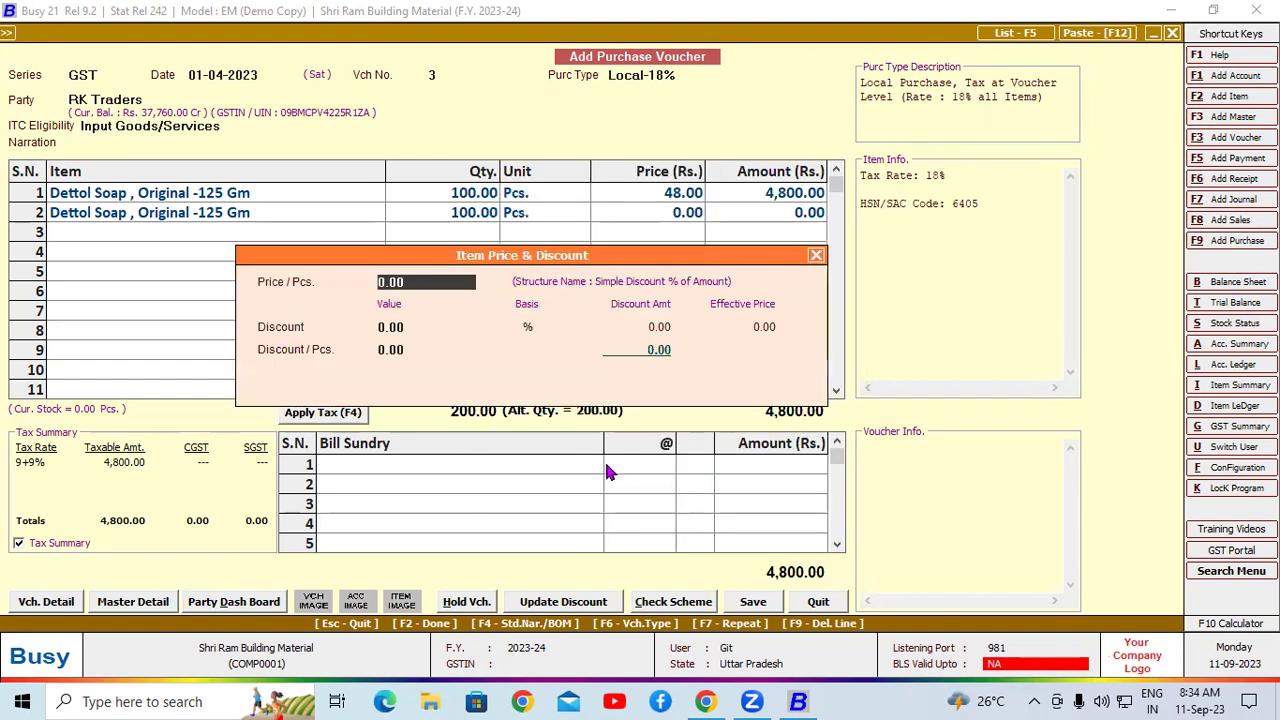
- Price row 2 at 52 with a 2 per-piece discount, netting 50.00
text(52)
key(Return)
key(Return)
text(2)
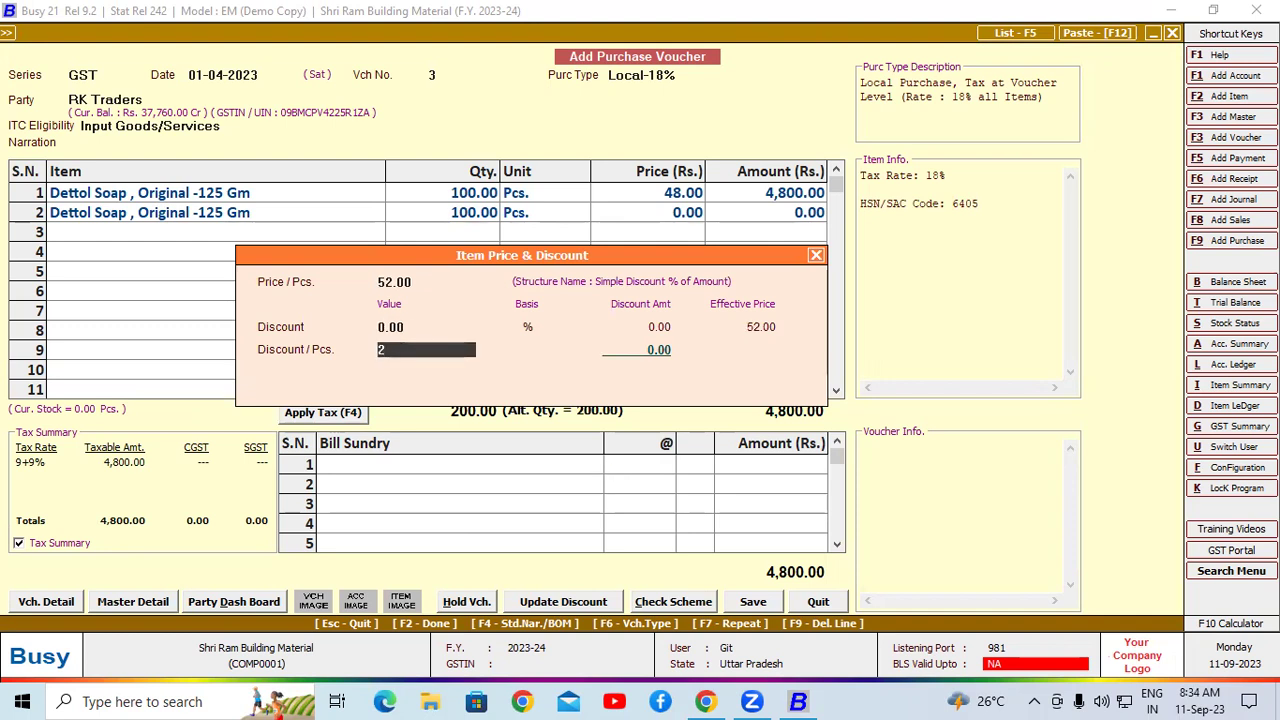
key(Return)
key(Return)
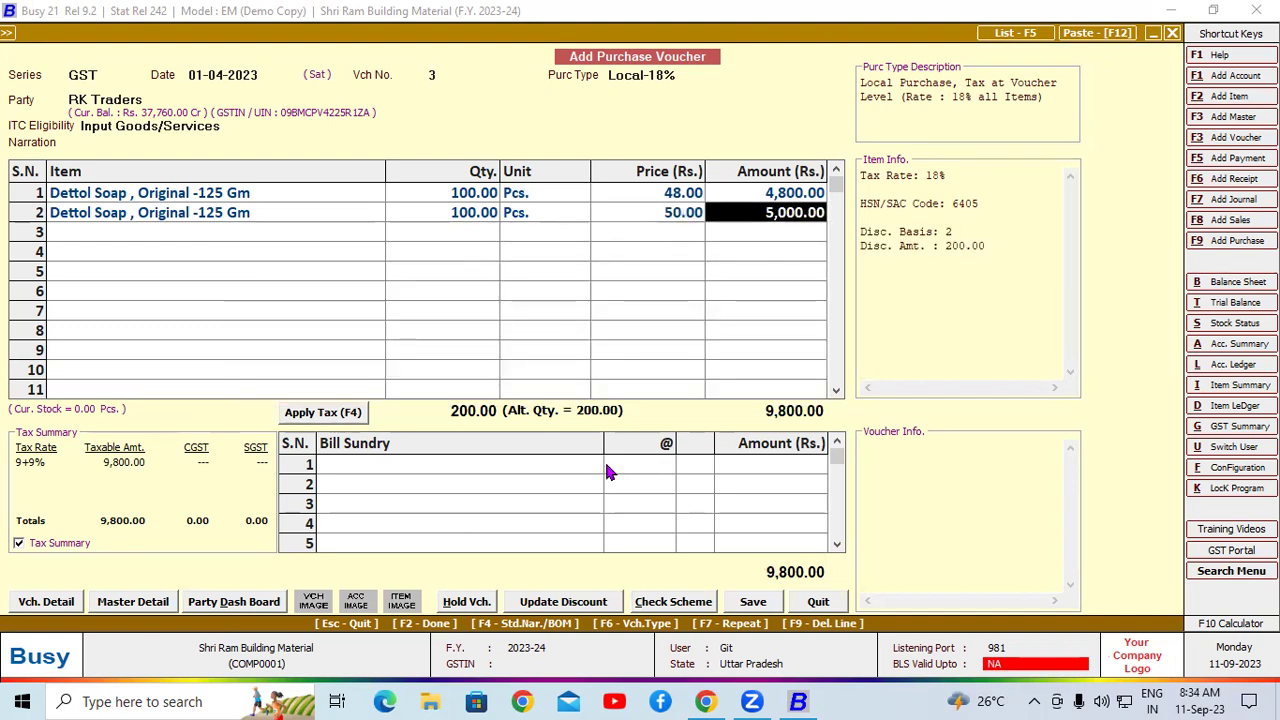
key(Return)
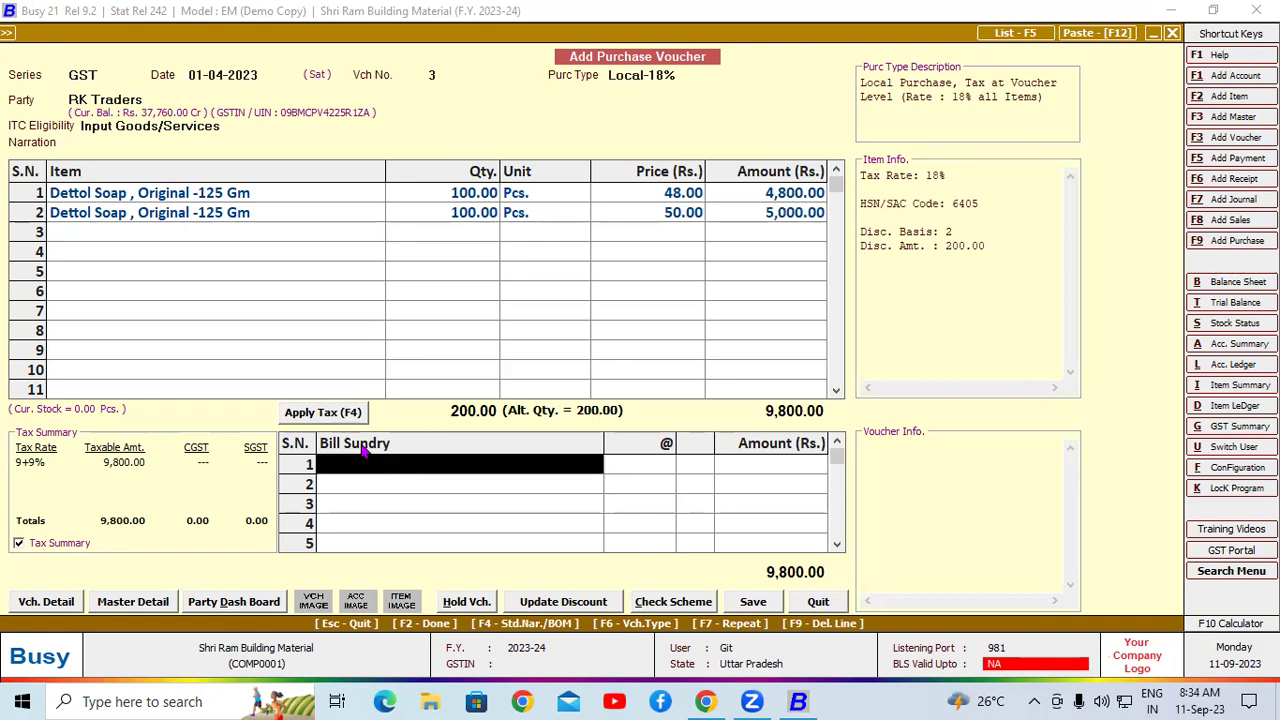
- Apply CGST and SGST of 882.00 each and save voucher 3 at 11,564.00
click(333, 416)
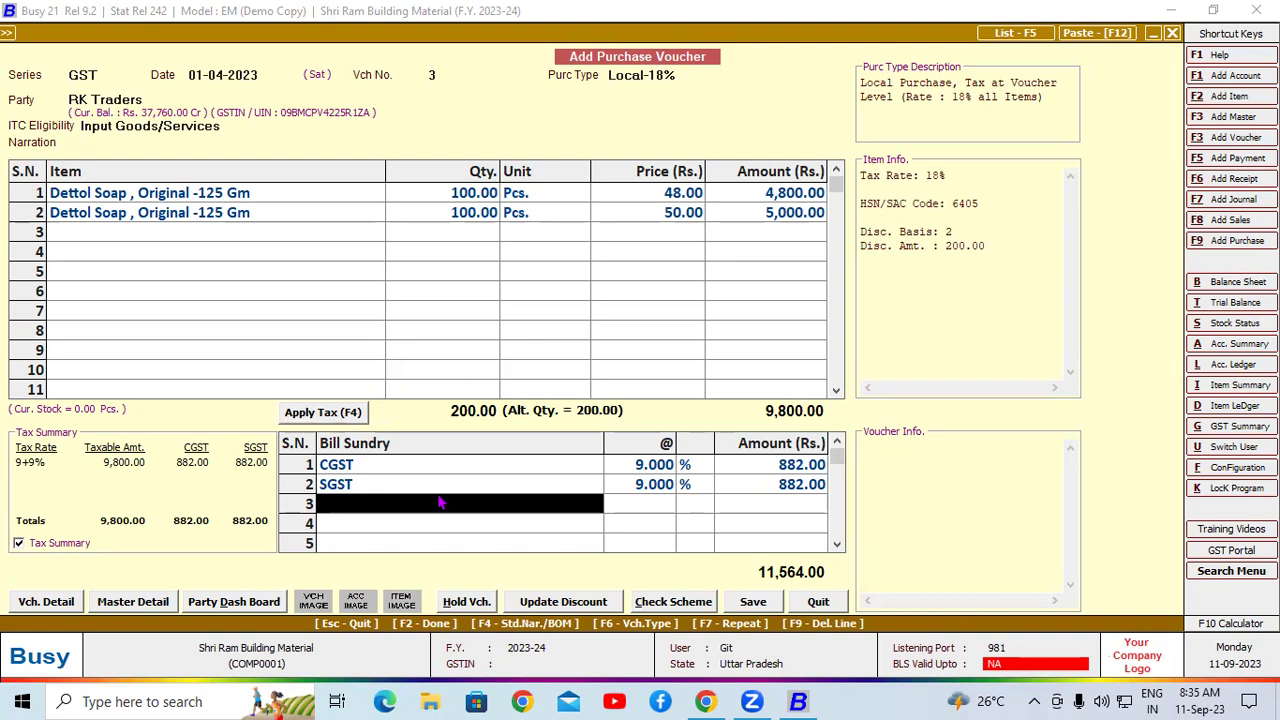
click(753, 601)
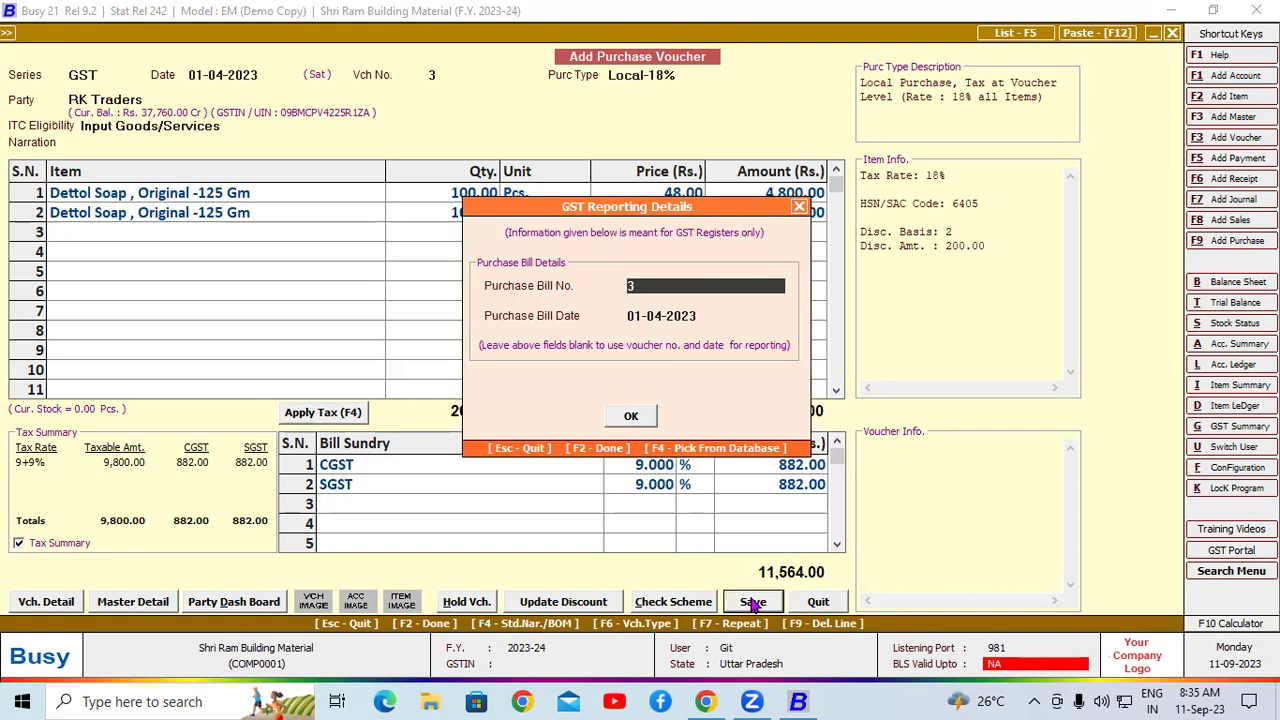
click(648, 418)
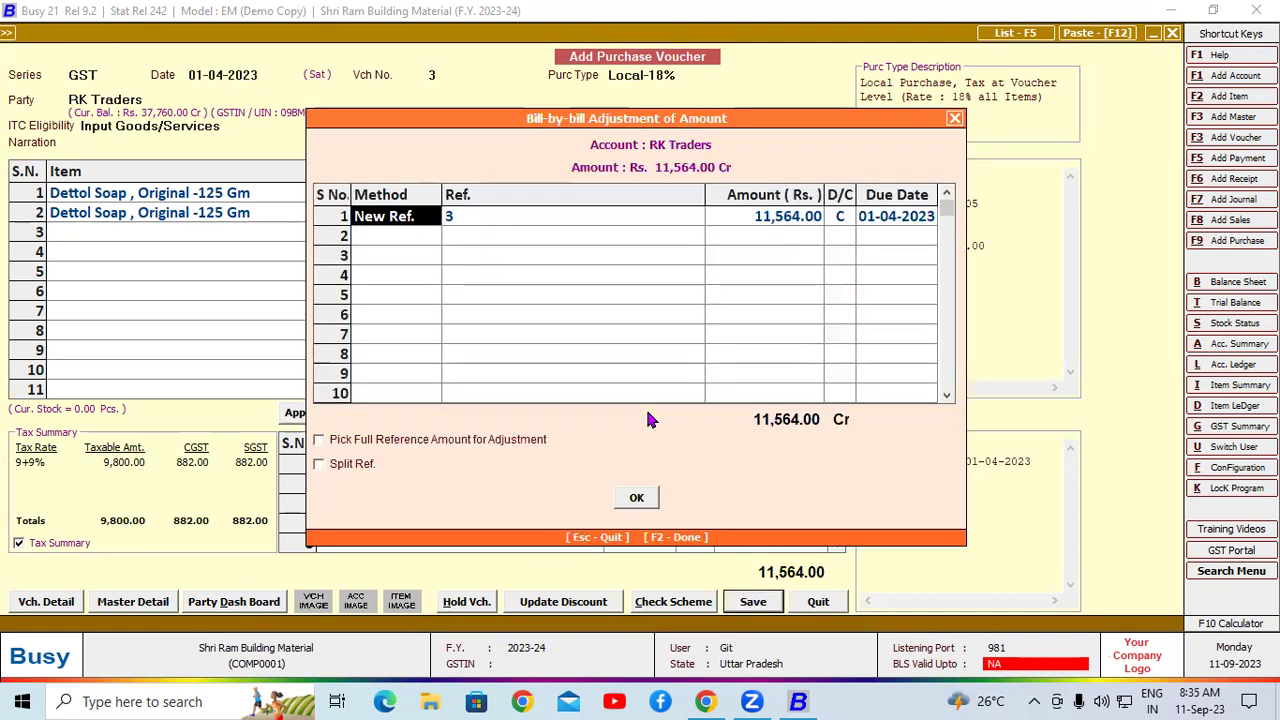
click(637, 497)
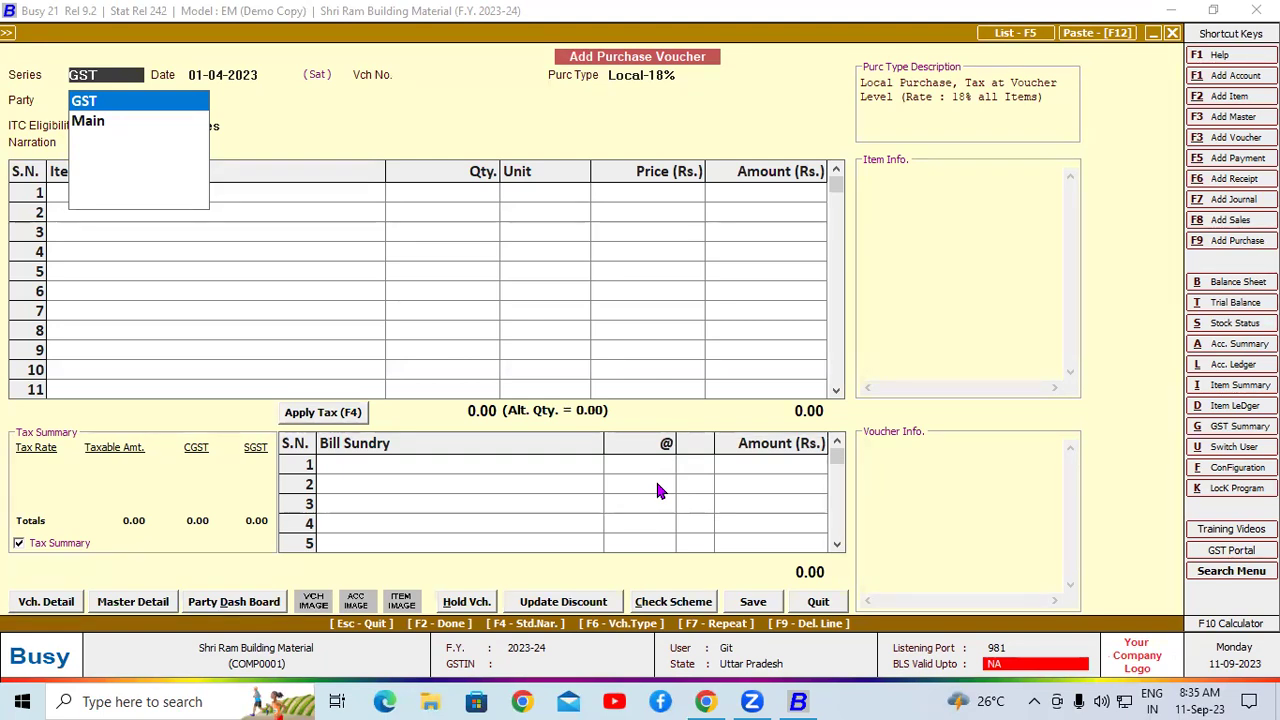
- Start purchase voucher 4 in the GST series at Local-18% for RK Traders
key(Return)
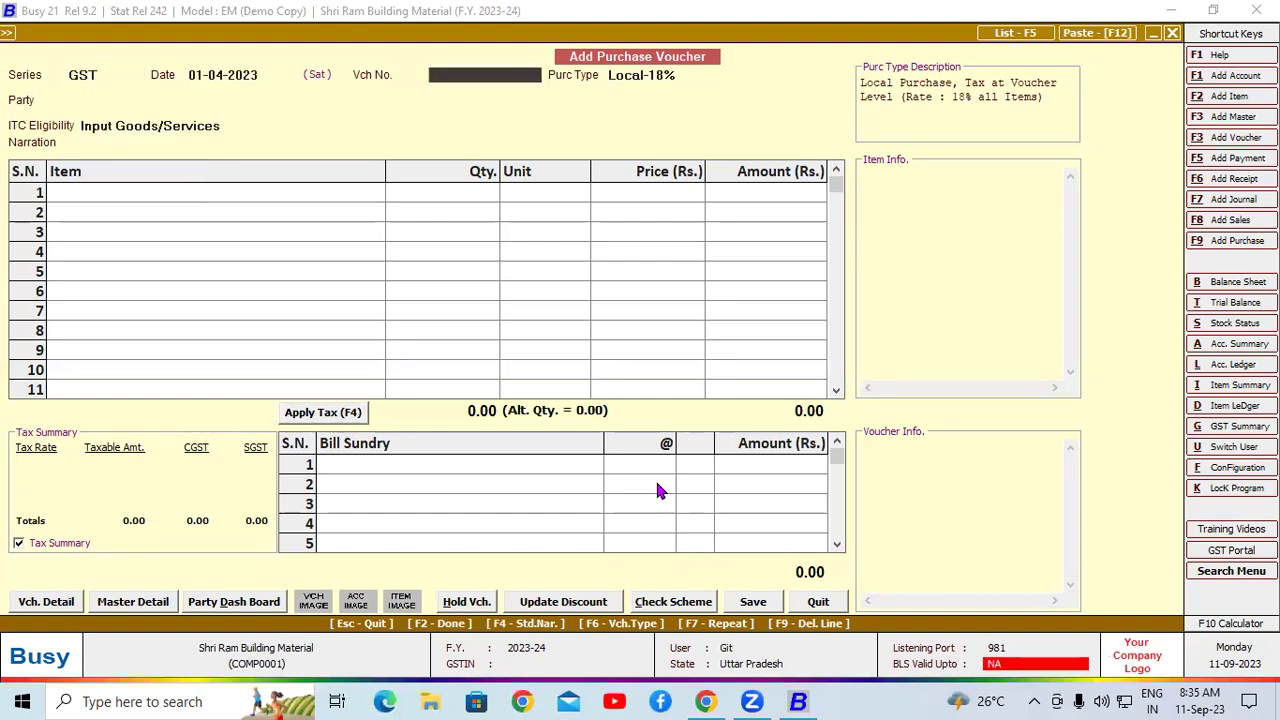
text(4)
key(Return)
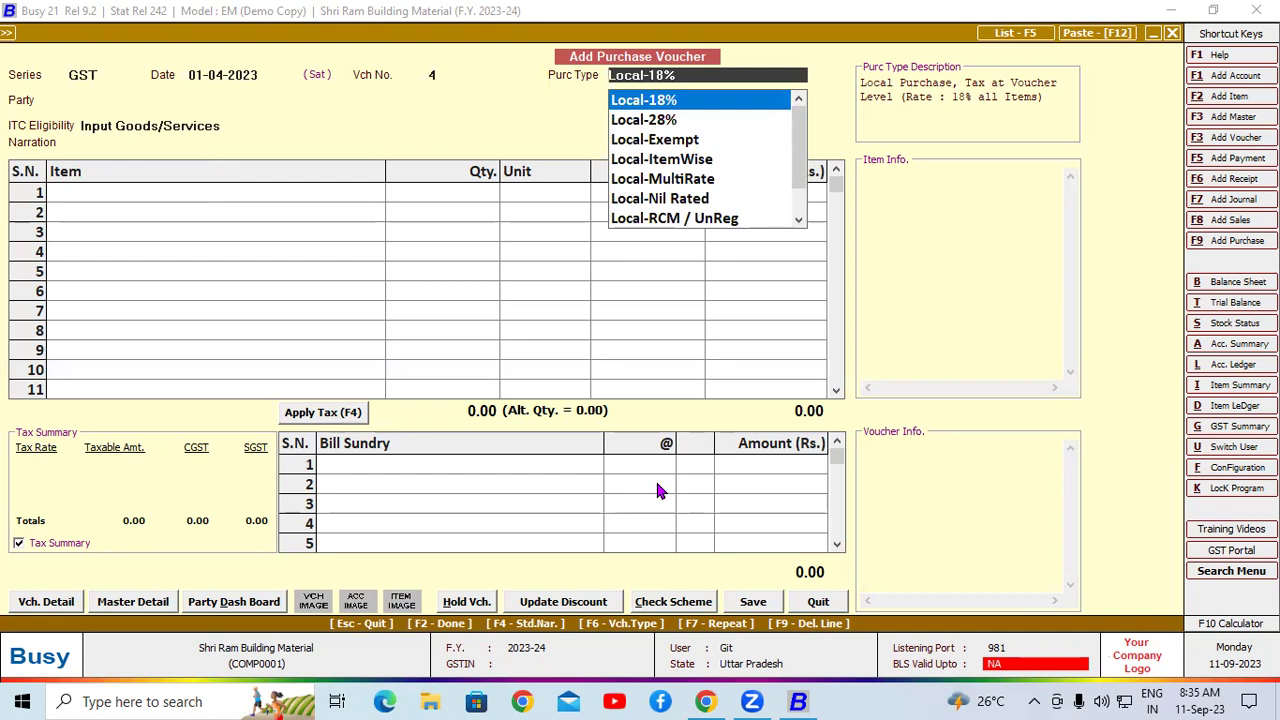
key(Return)
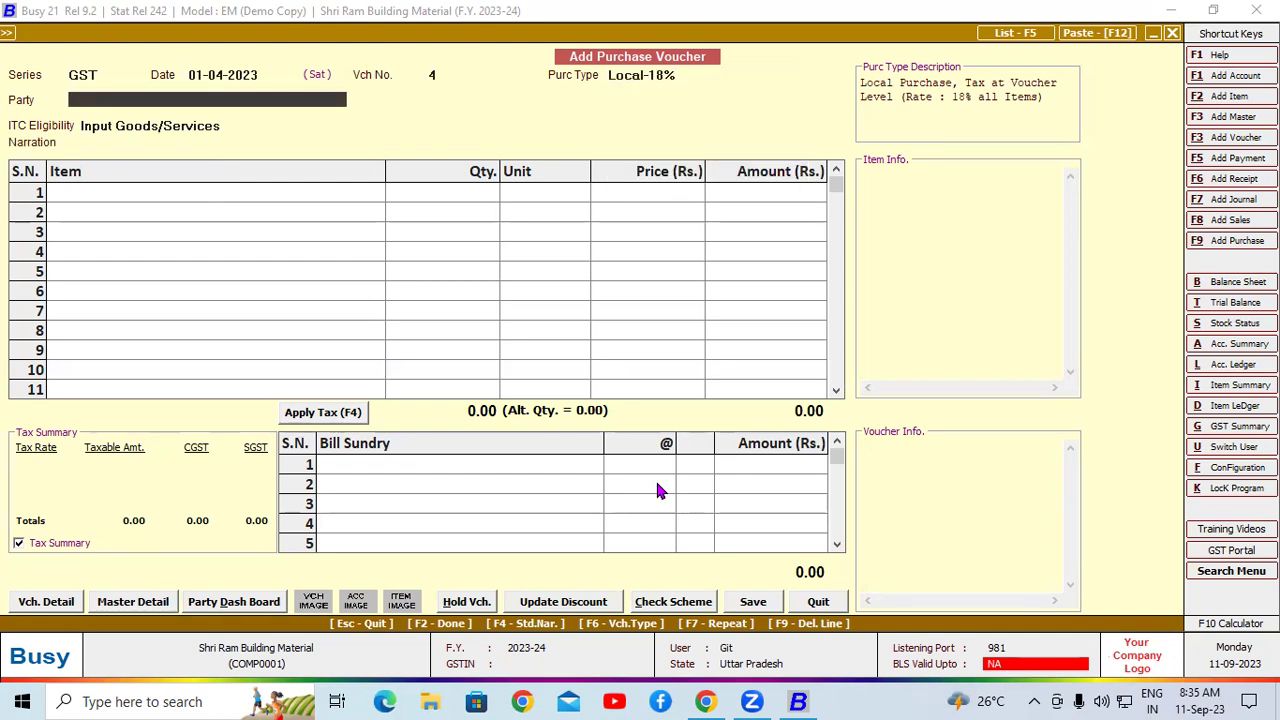
key(Return)
key(Return)
key(Return)
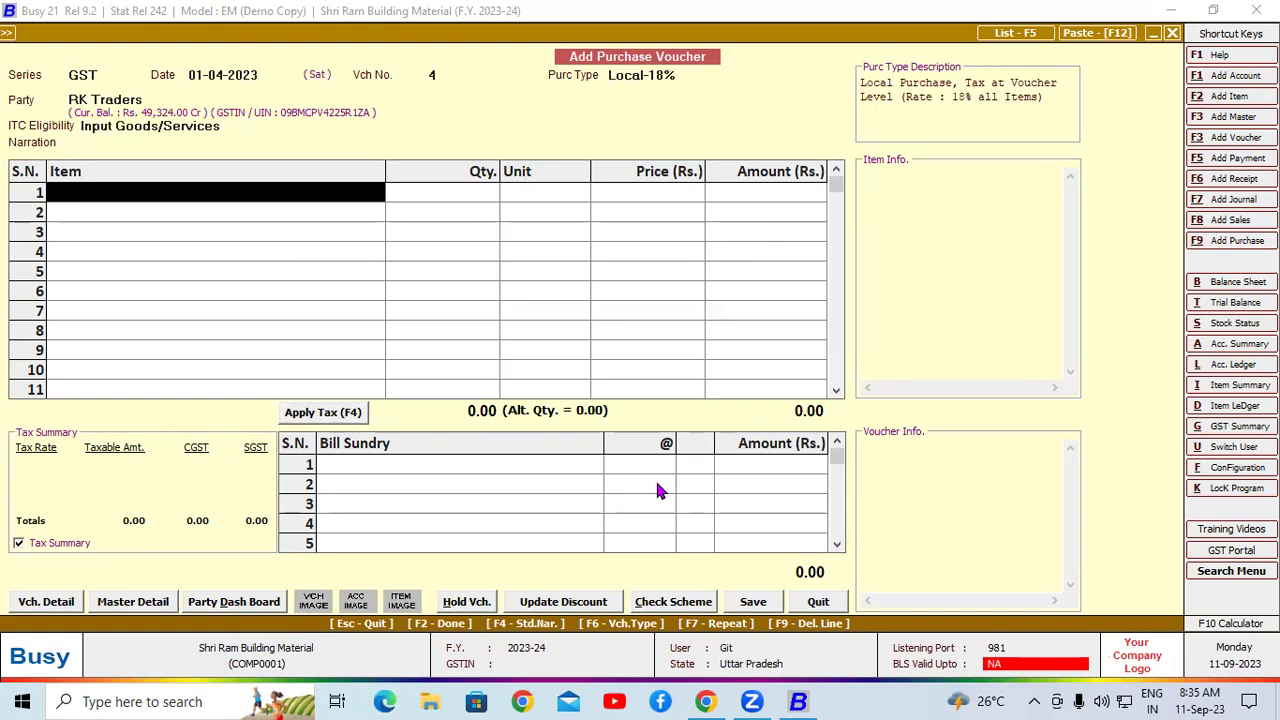
- Create a new item named 'Lifebuoy Hand Sanitizer 55 Ml'
key(alt+F2)
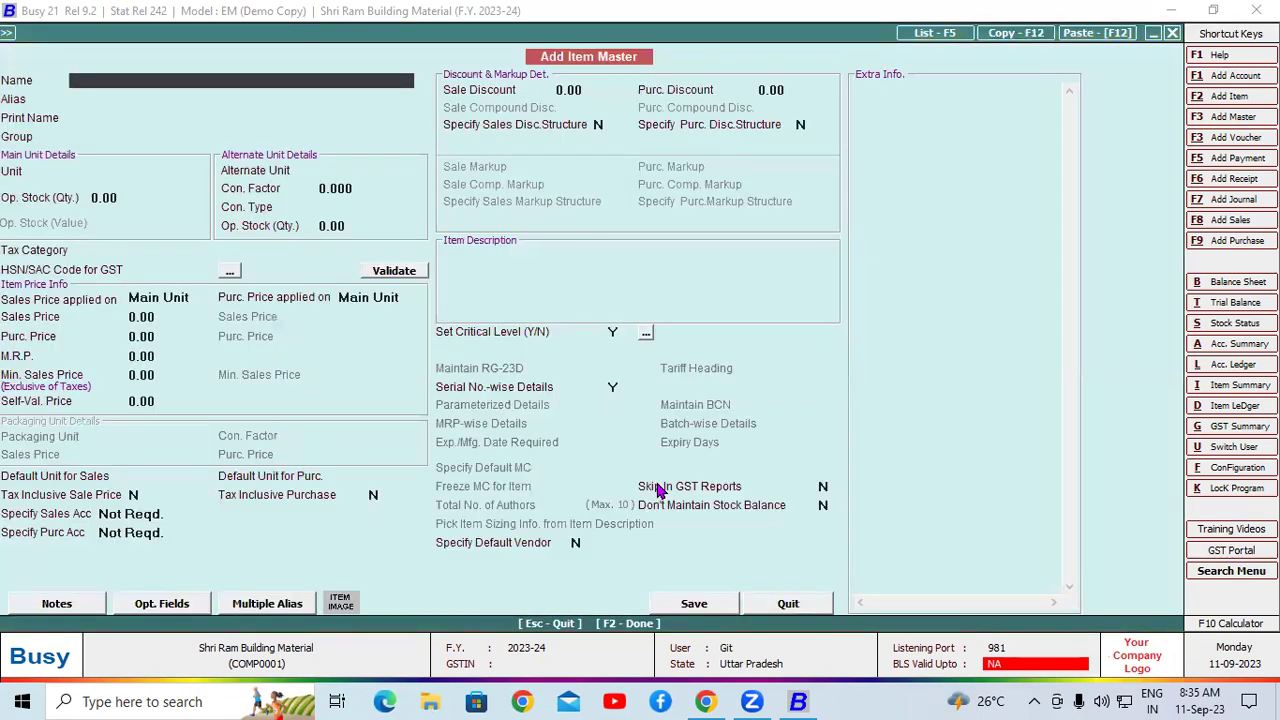
text(Life)
text(buoy hand S)
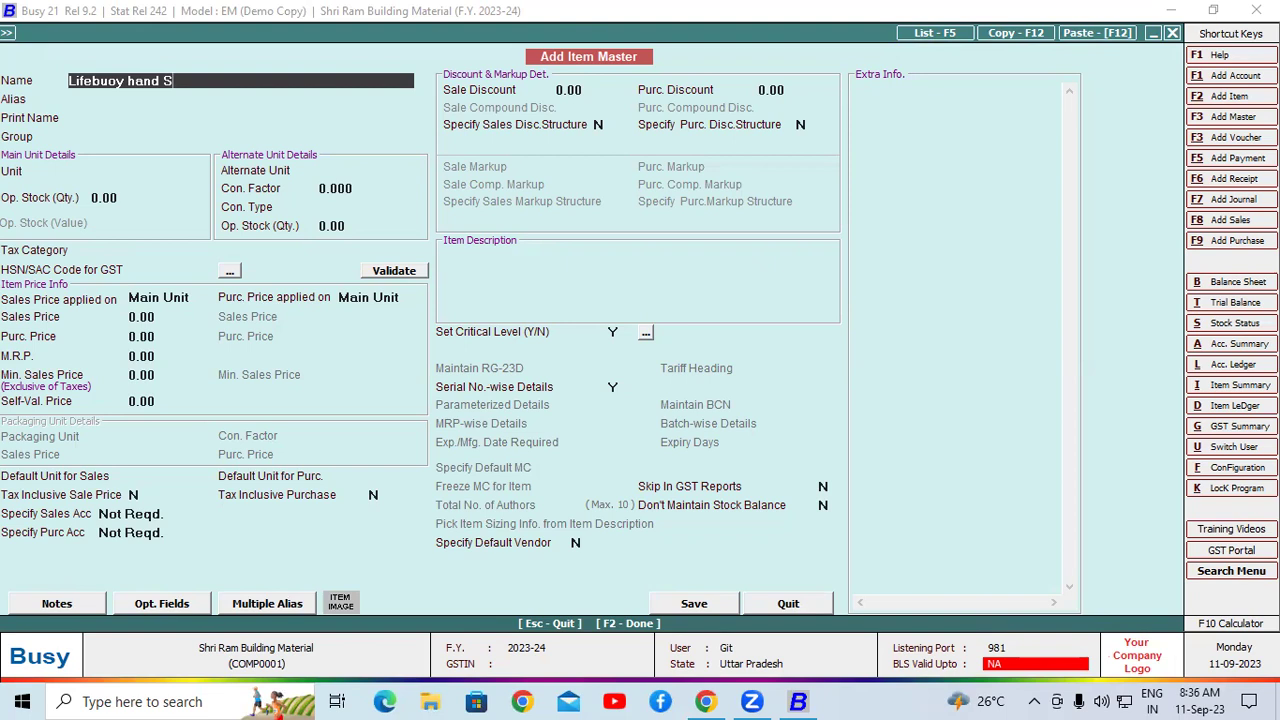
text(anitizer 55 ml)
key(Return)
key(Return)
key(Return)
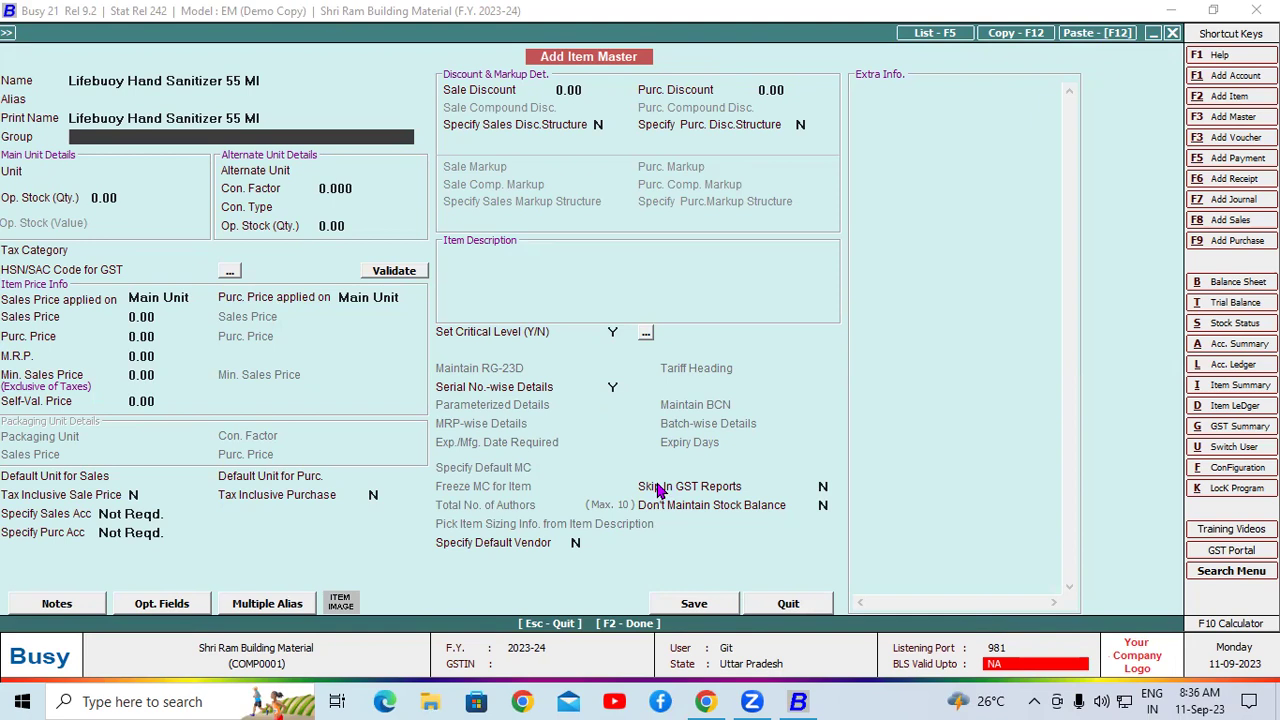
- Create a new item group 'Sanitizer' marked as a primary group
key(F3)
text(sanitize)
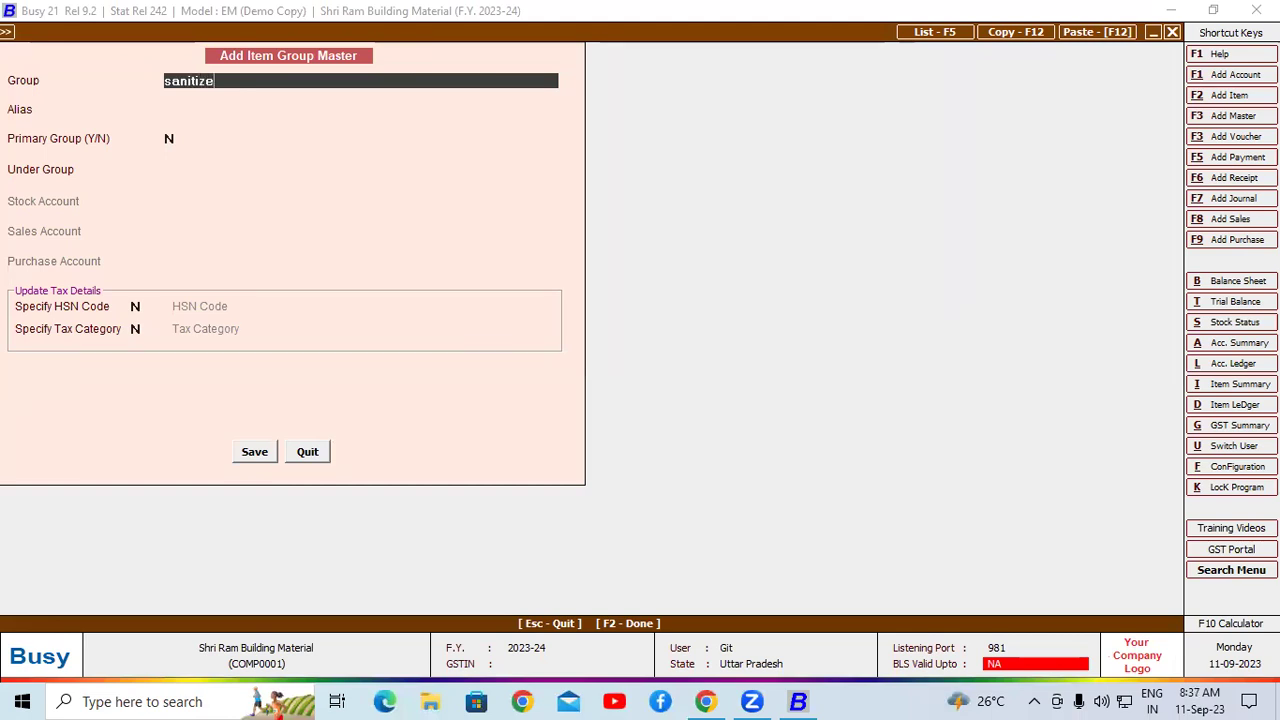
text(r)
key(Return)
key(Return)
text(Y)
key(Return)
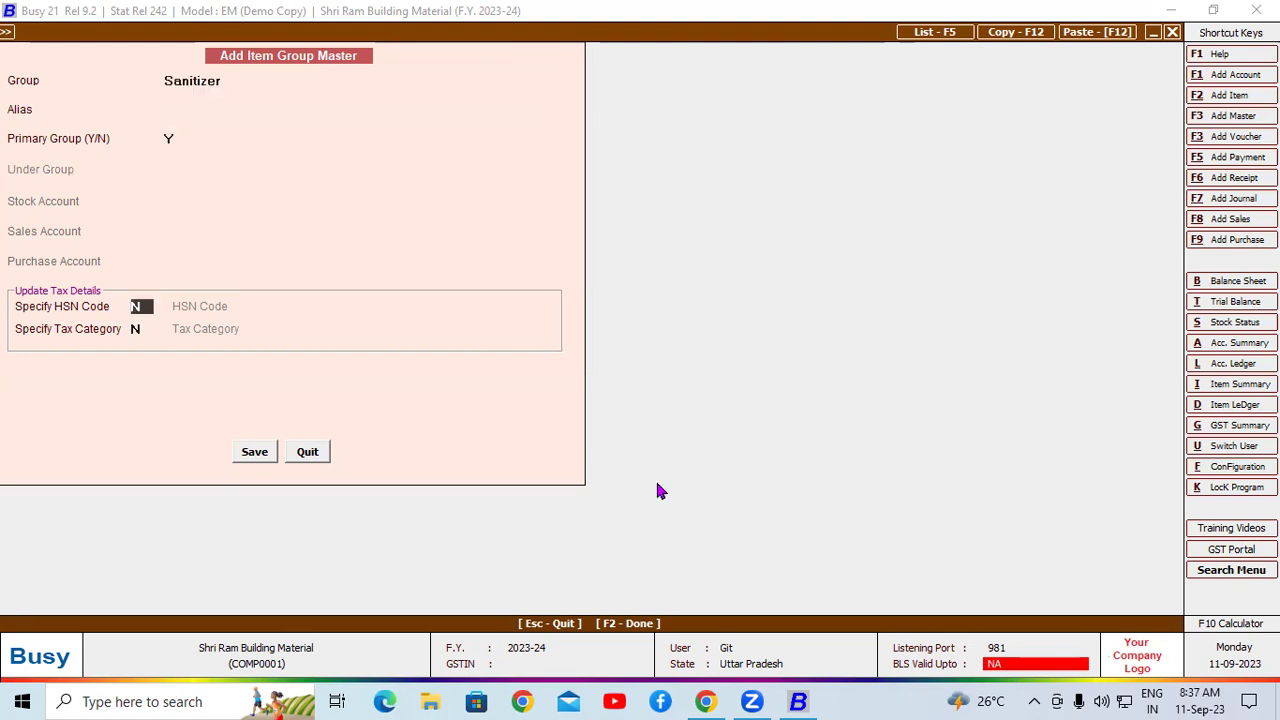
text(Y)
- Give the Sanitizer group HSN code 3808 and GST 18% tax category, then save it
key(Return)
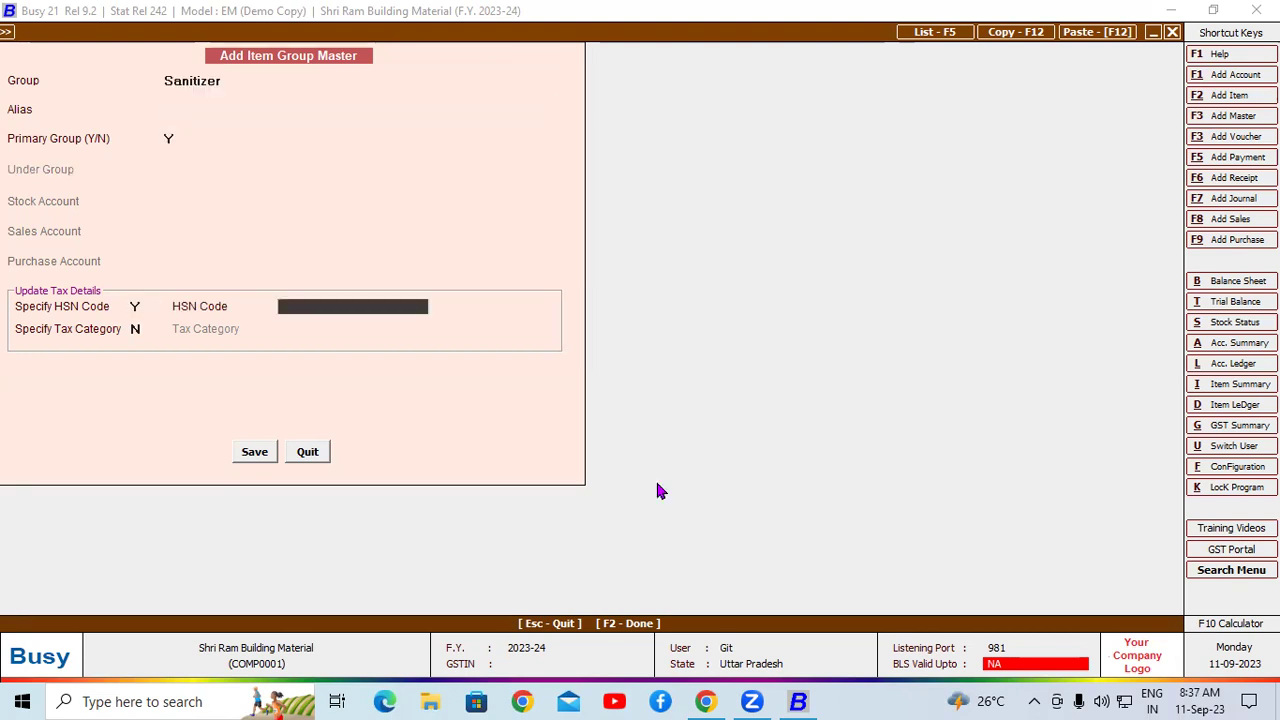
text(3808)
key(Return)
text(Y)
key(Return)
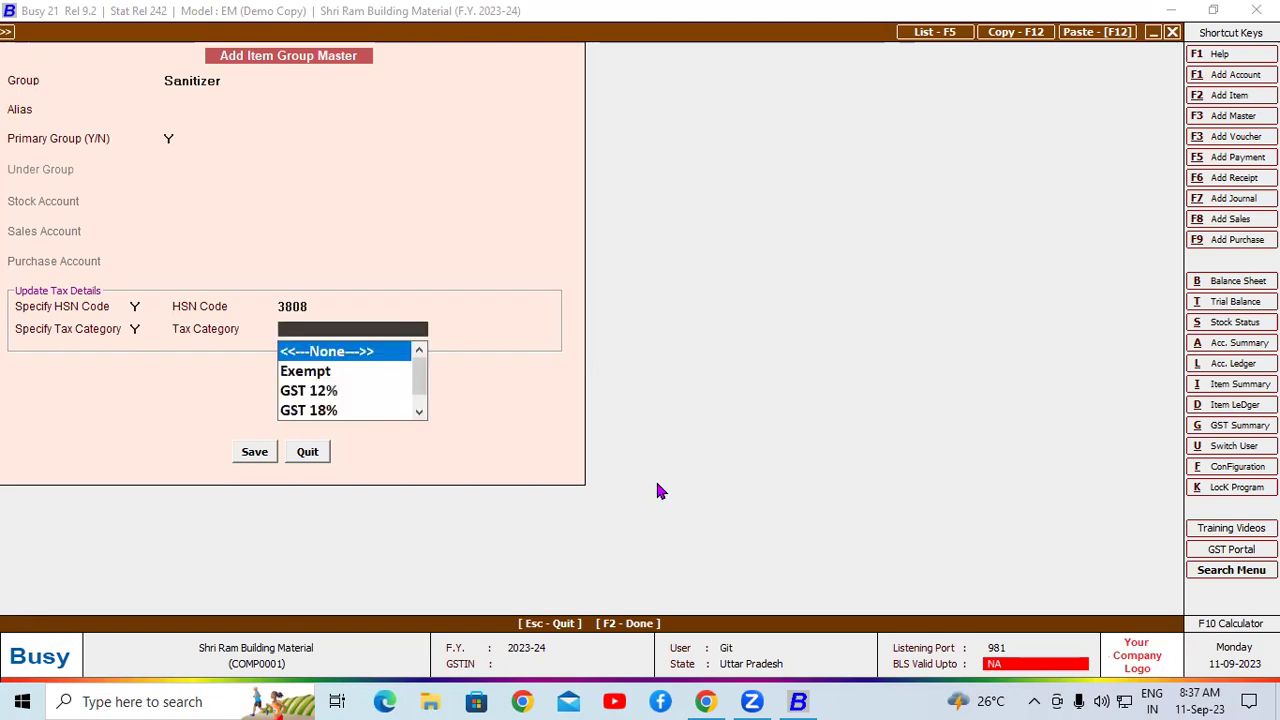
key(Down)
key(Down)
key(Down)
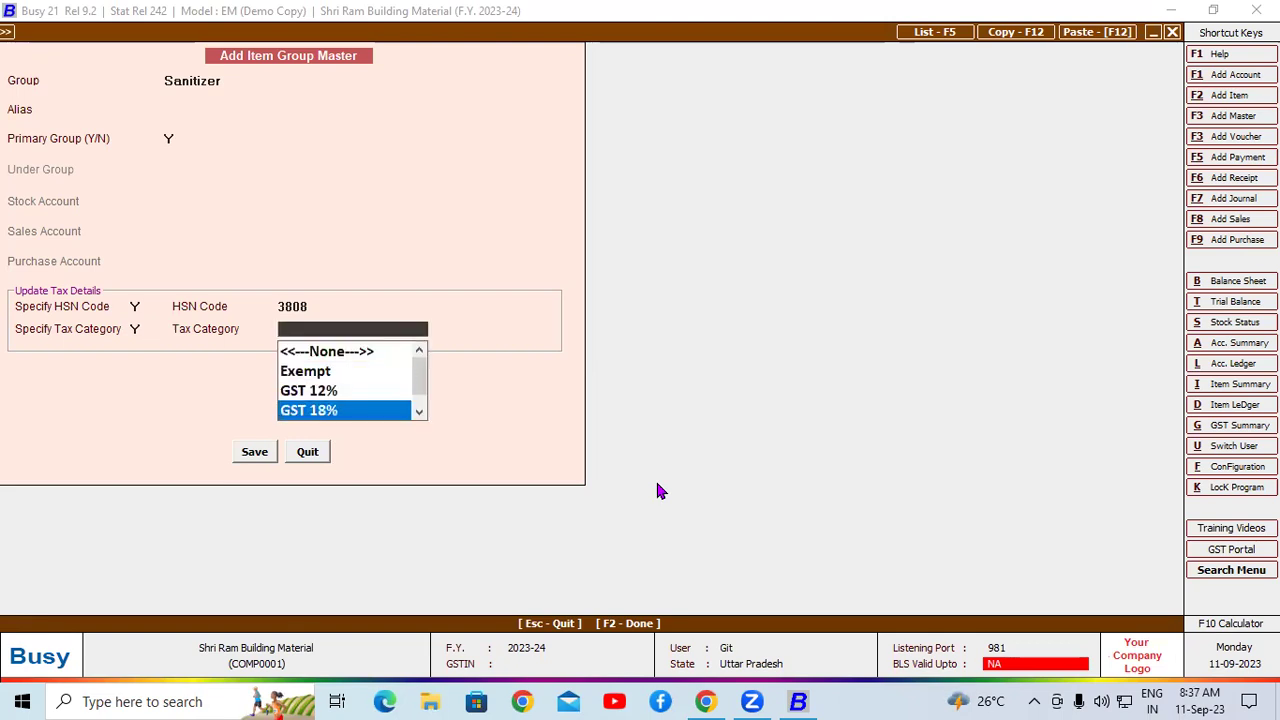
key(Return)
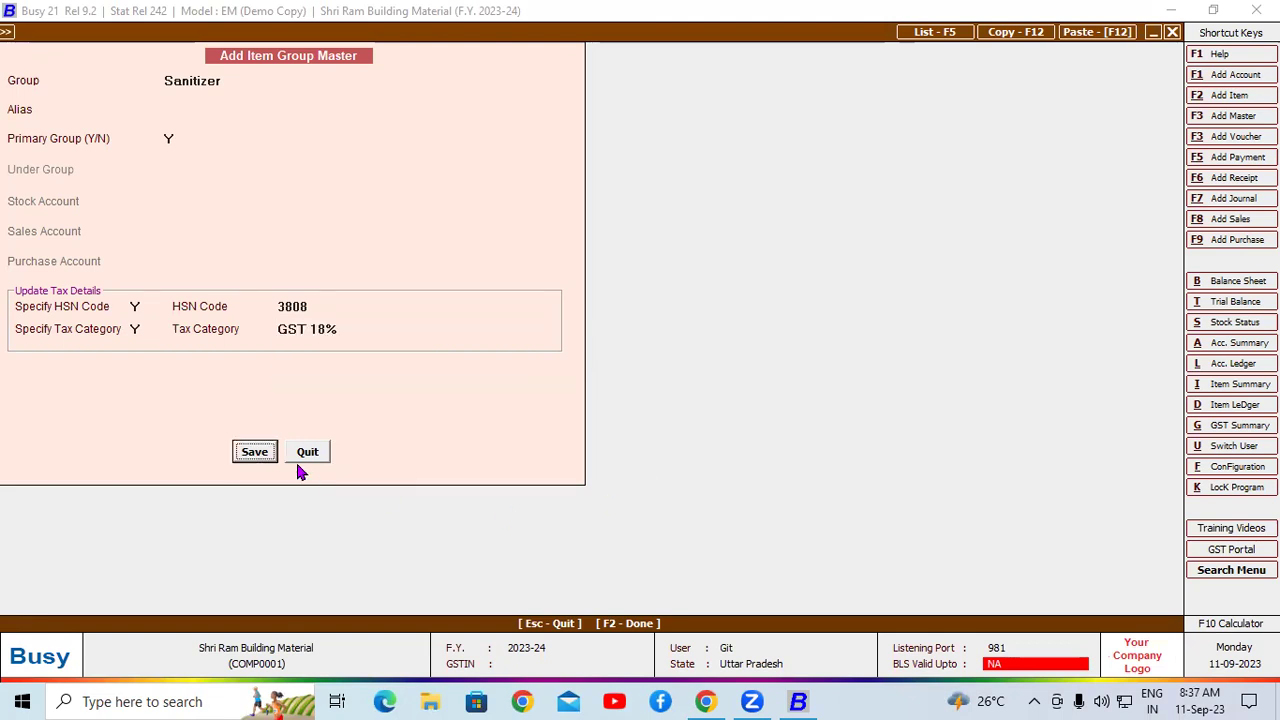
click(262, 454)
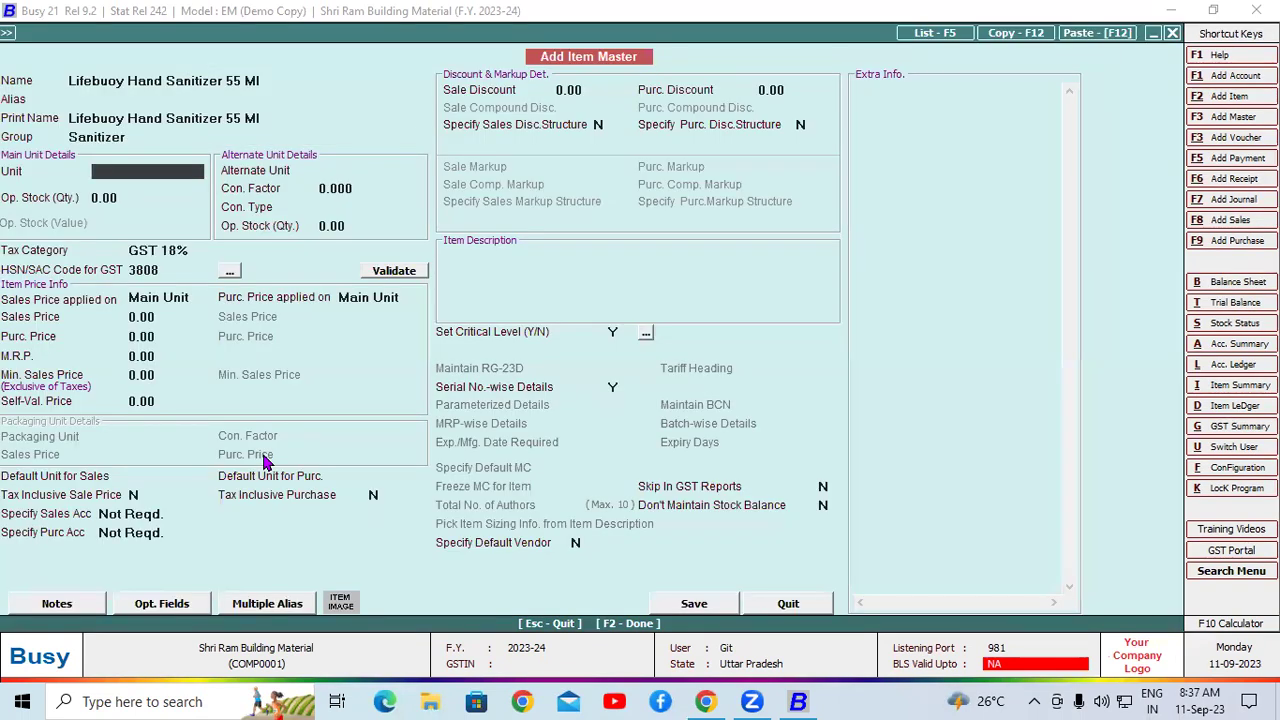
- Set the sanitizer item's unit to Pcs. and save it with manual serial numbering
text(p)
key(Down)
key(Return)
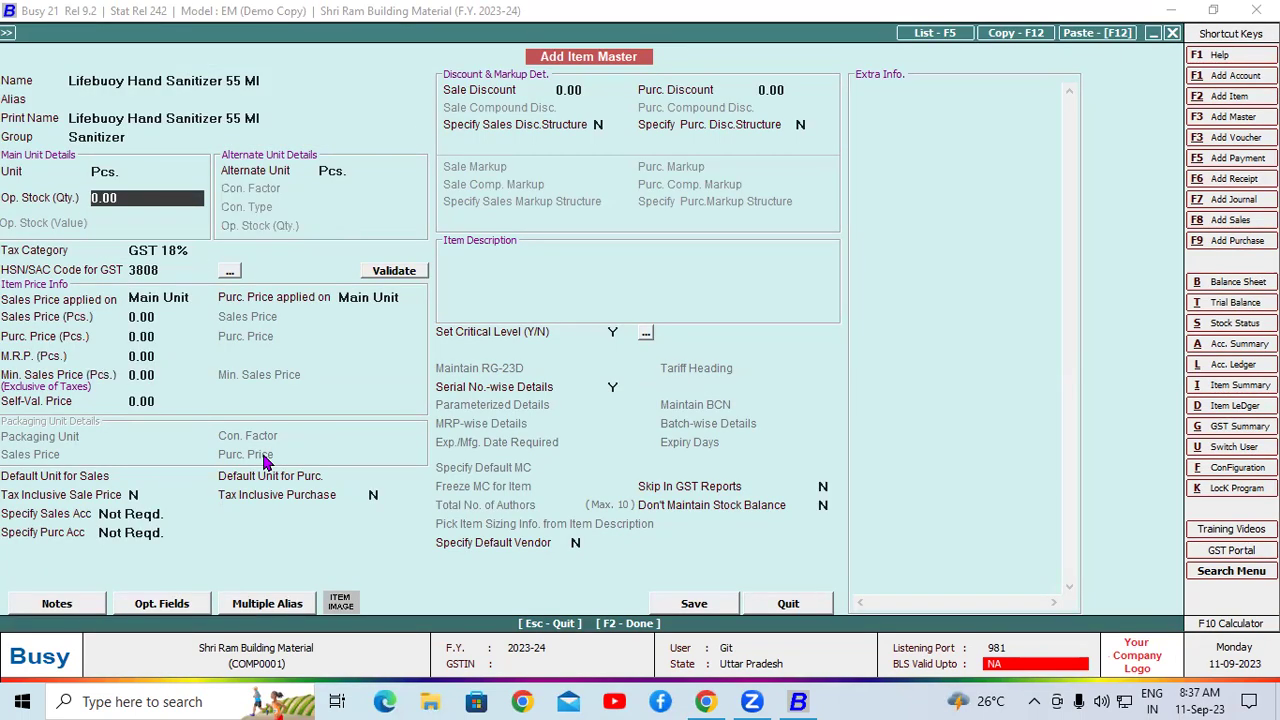
click(706, 606)
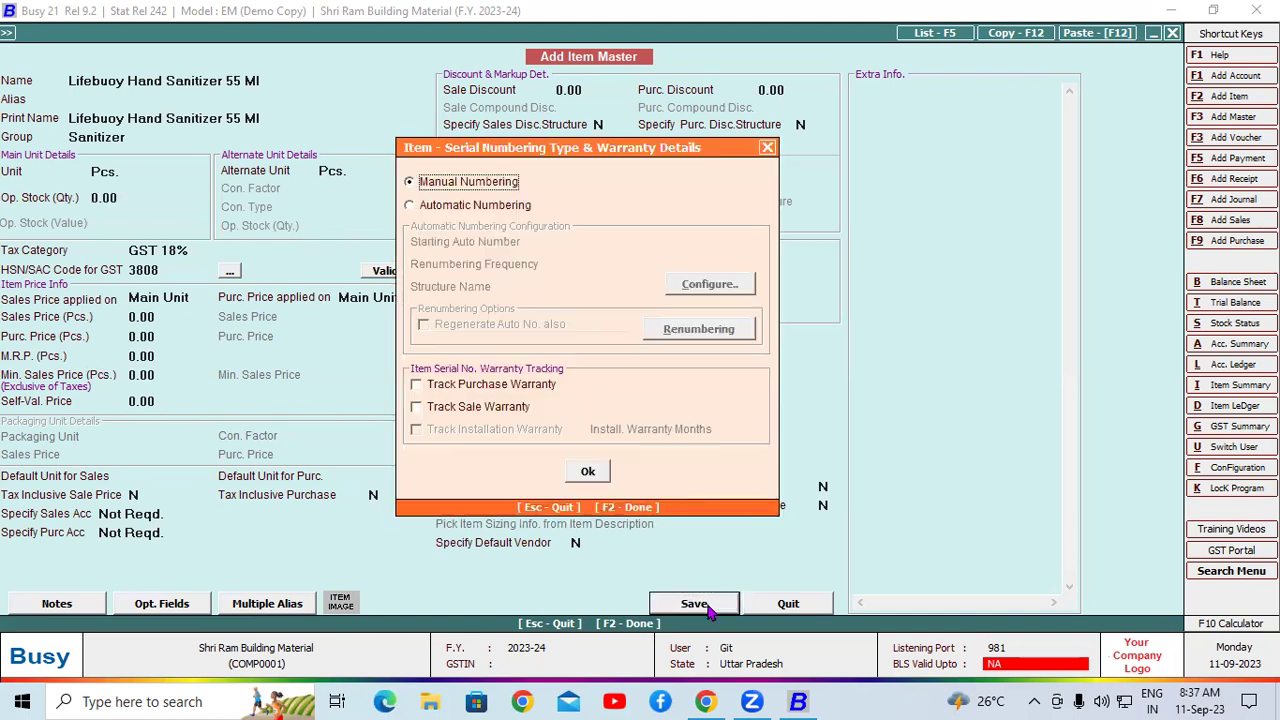
click(587, 471)
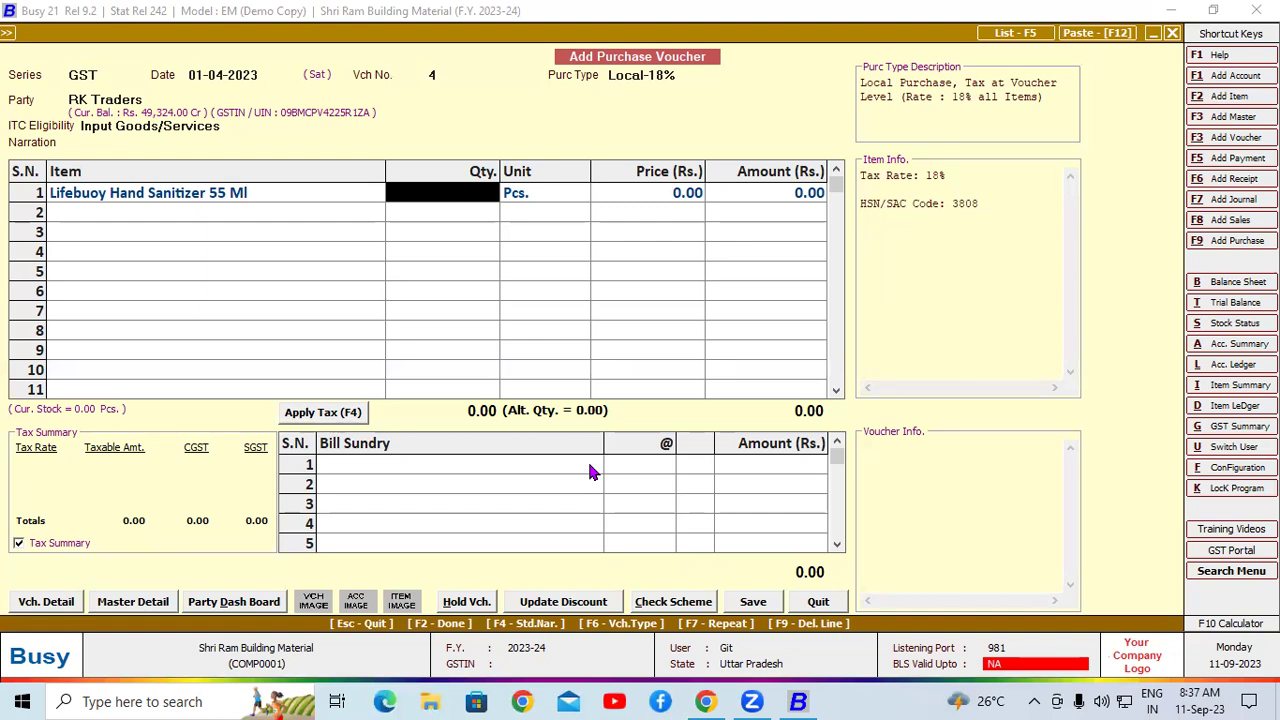
- Bill 100 pieces at 30 with a 2 per-piece discount, netting 28.00
text(100)
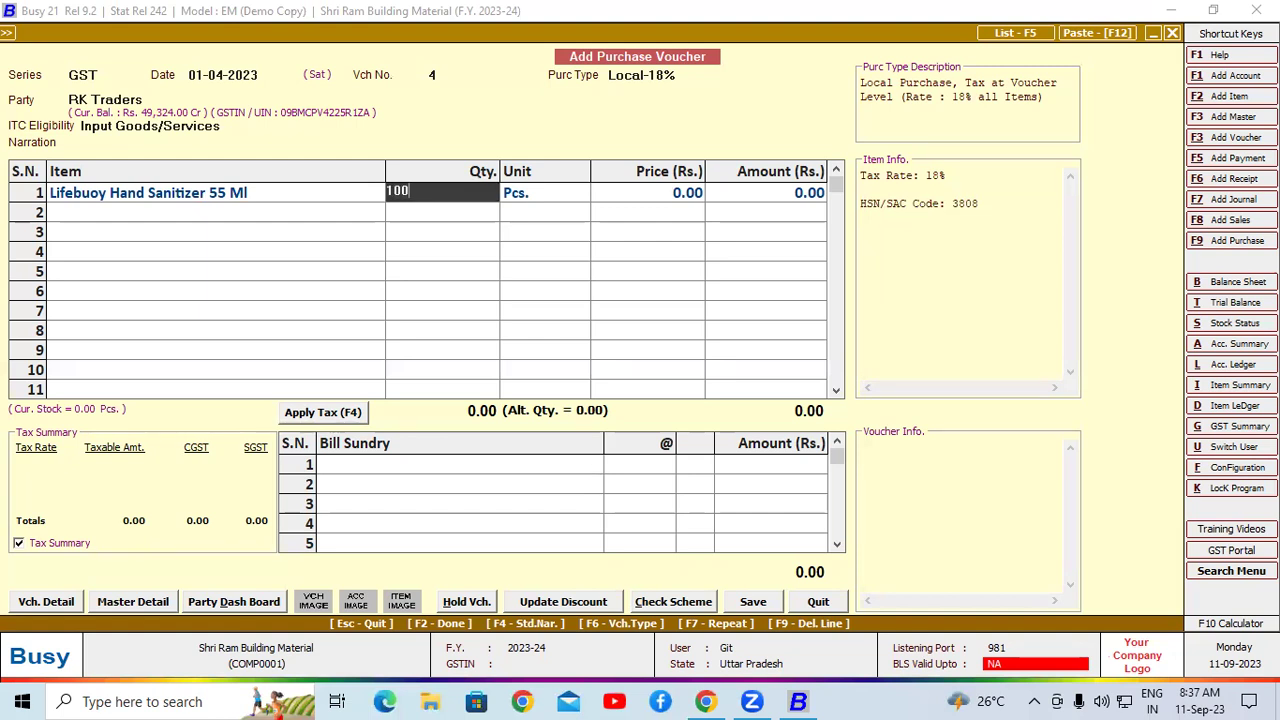
key(Return)
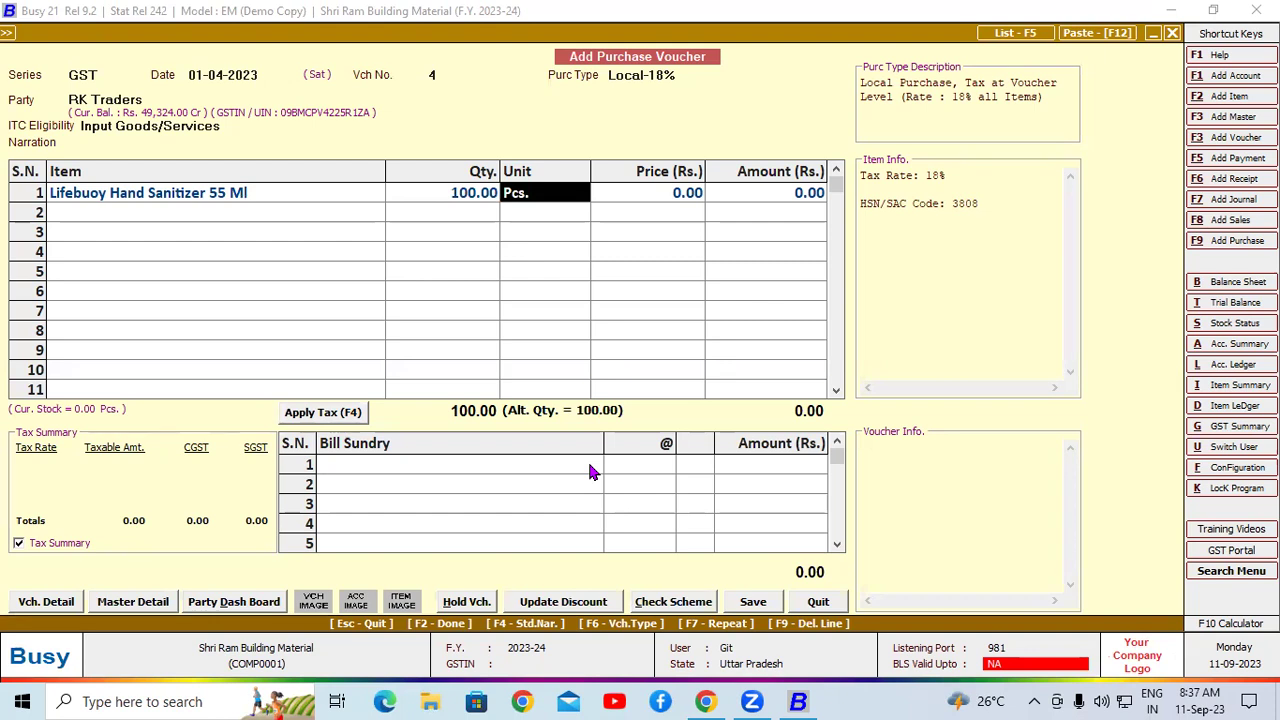
key(Return)
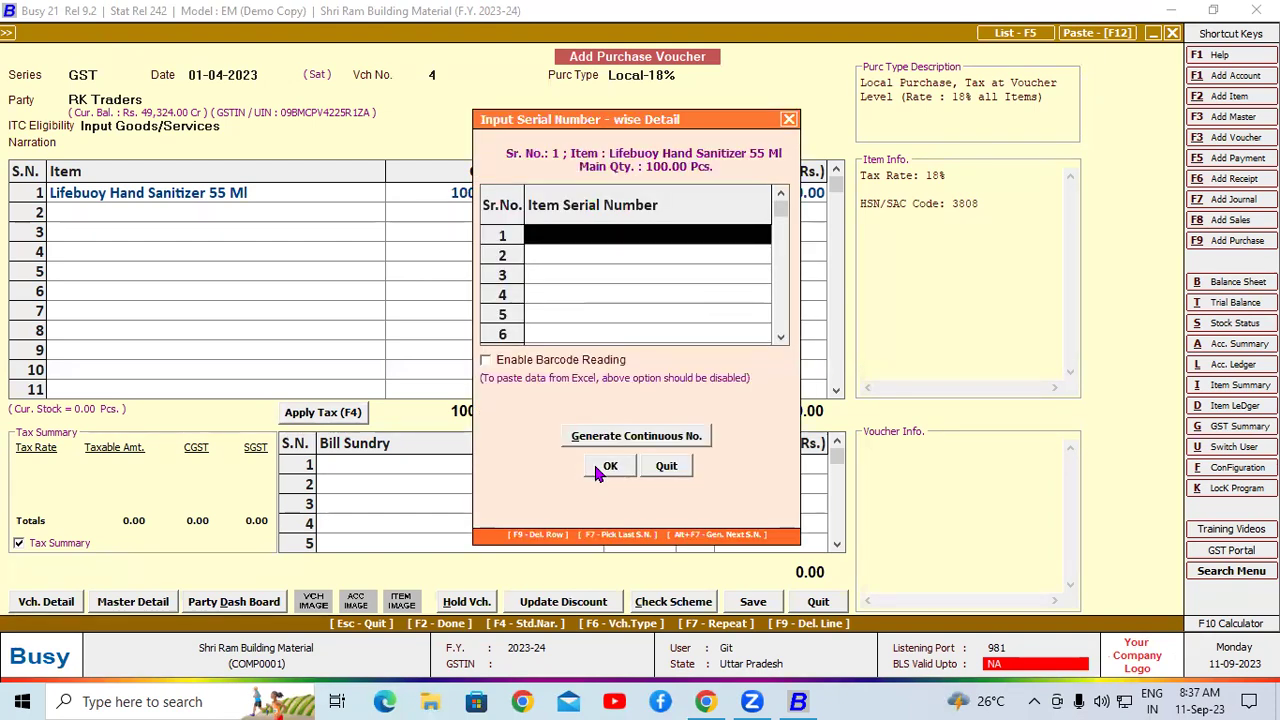
click(597, 468)
text(30)
key(Return)
key(Return)
text(2)
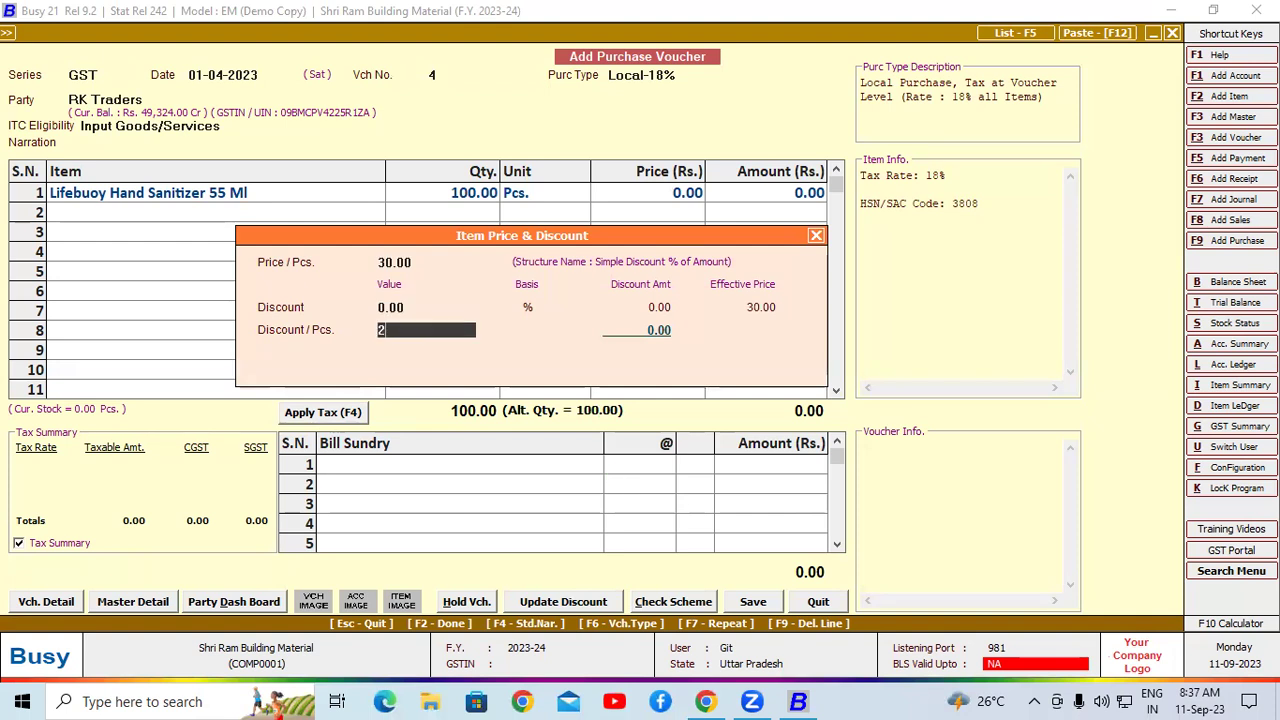
key(Return)
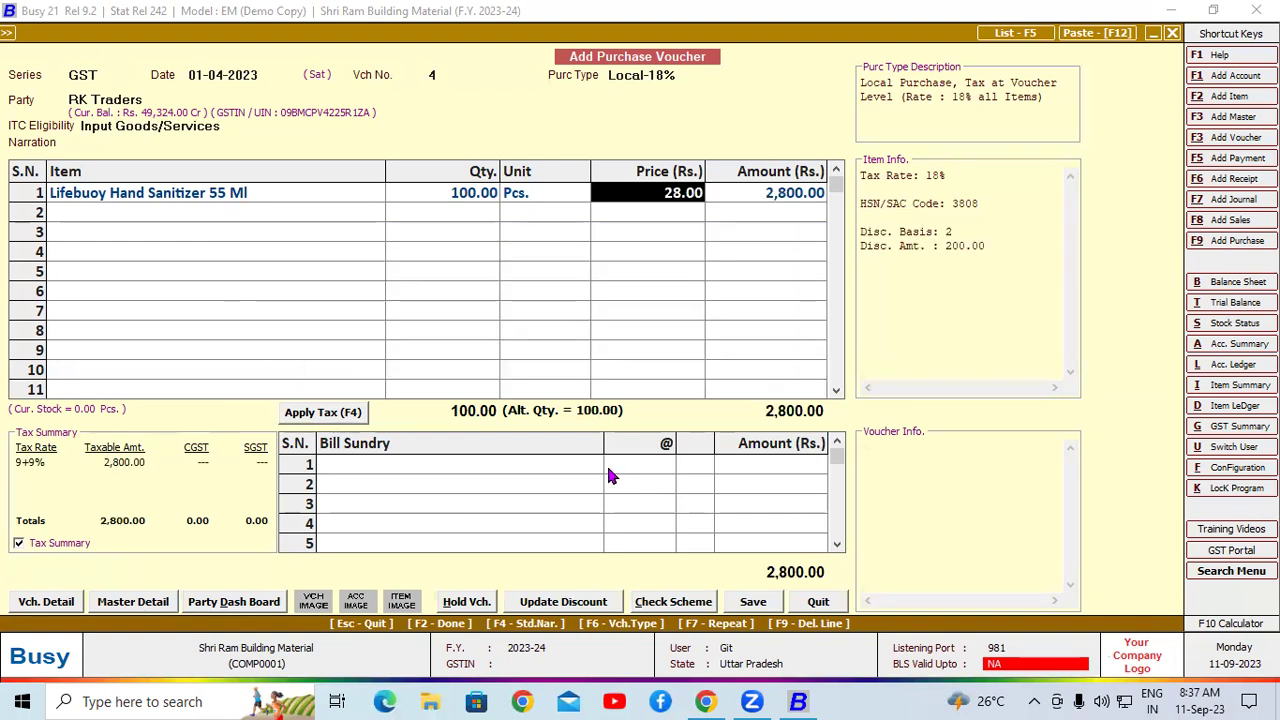
- Apply CGST and SGST and save the 3,304.00 voucher
click(383, 468)
click(337, 420)
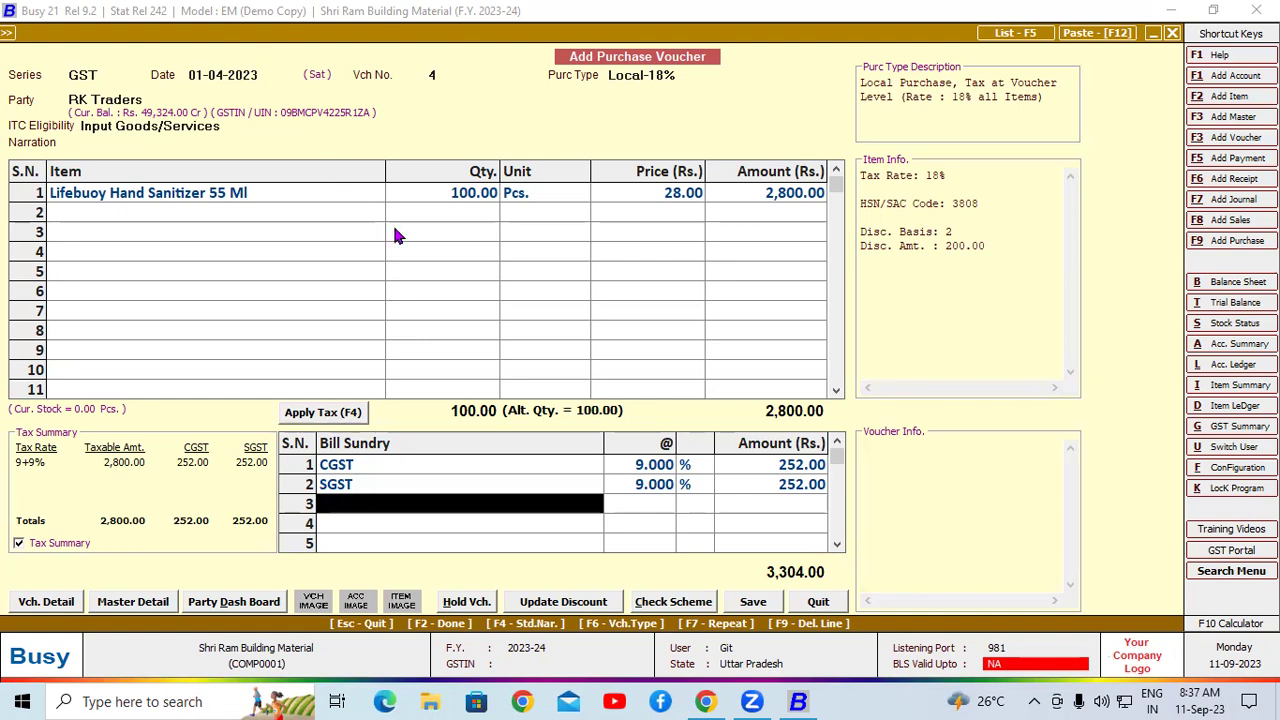
click(753, 601)
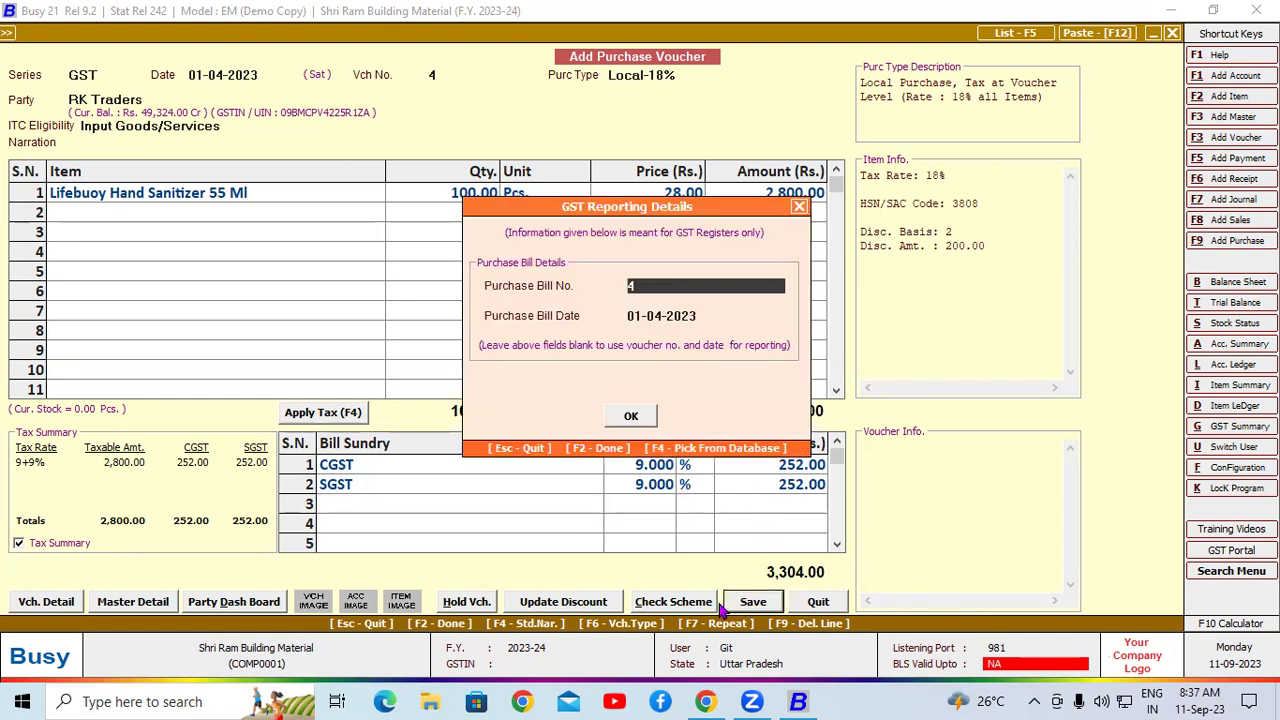